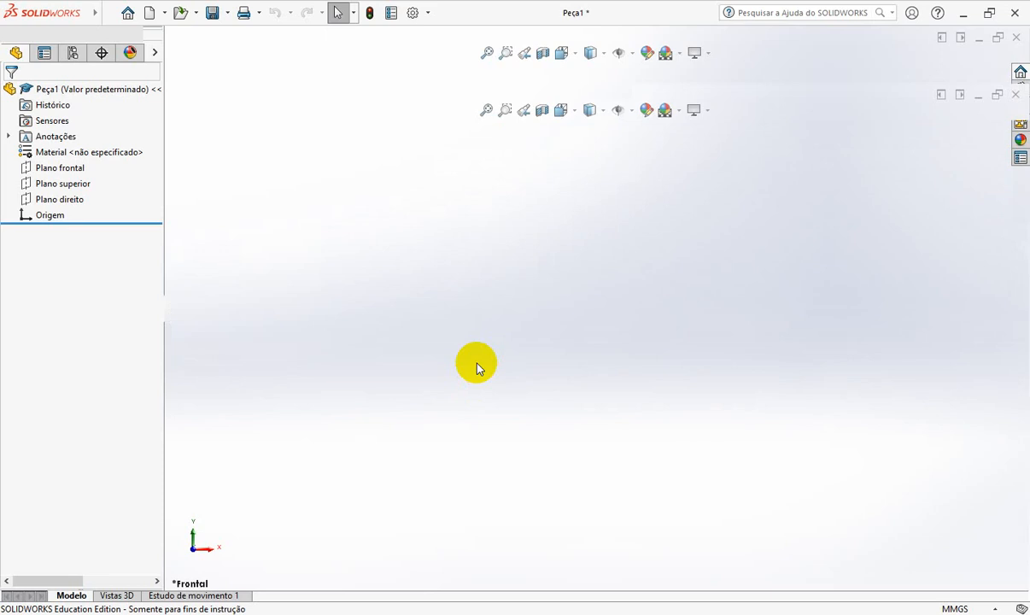
# Examine the three-point arc drawing on page 19 of the exercise book in the browser and return to SOLIDWORKS.
pyautogui.hotkey('alt', 'Tab')
pyautogui.hotkey('alt', 'Tab')
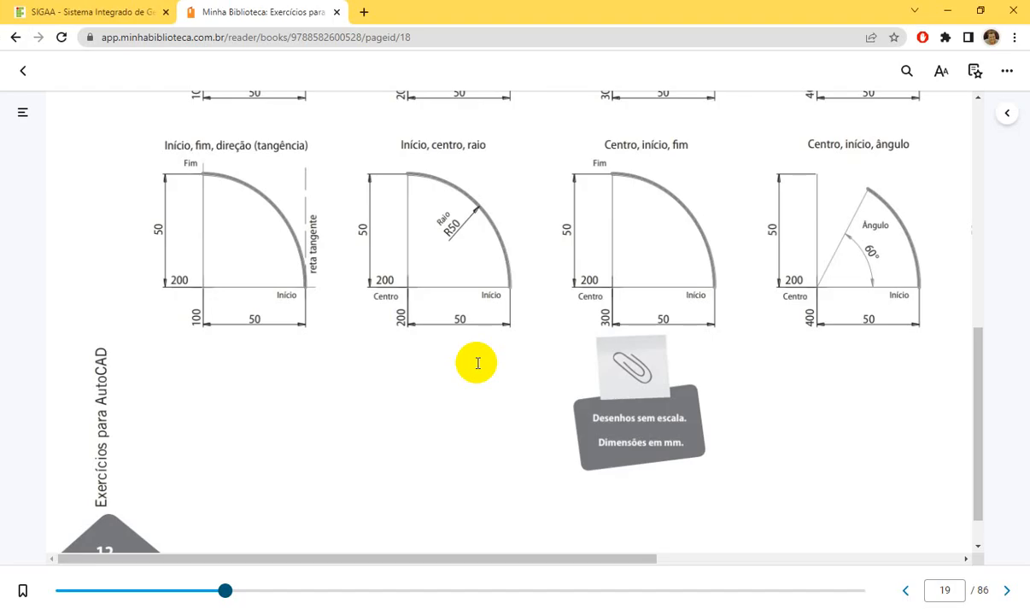
pyautogui.scroll(3, 345, 322)
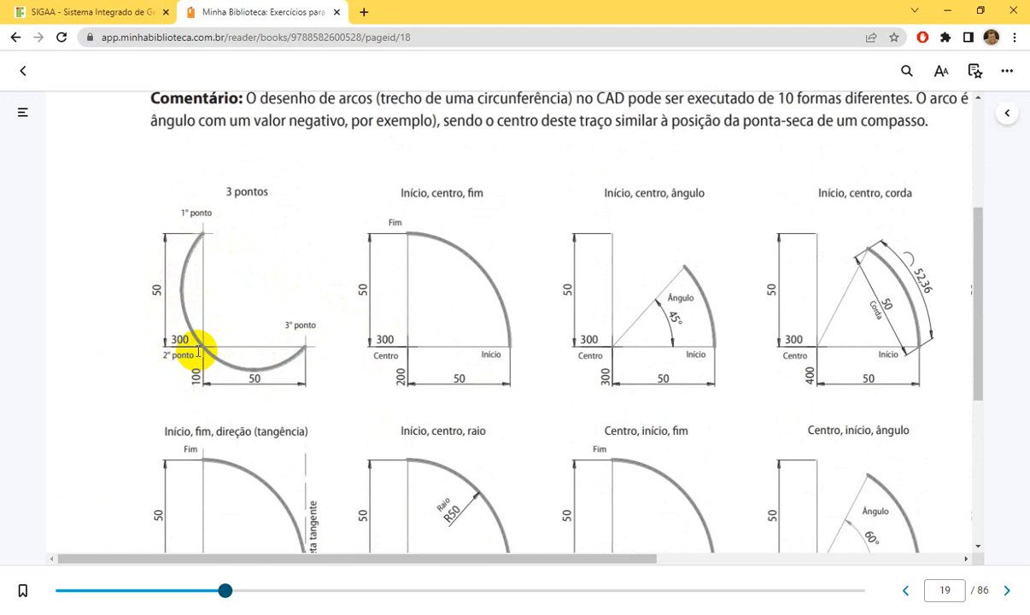
pyautogui.hotkey('alt', 'Tab')
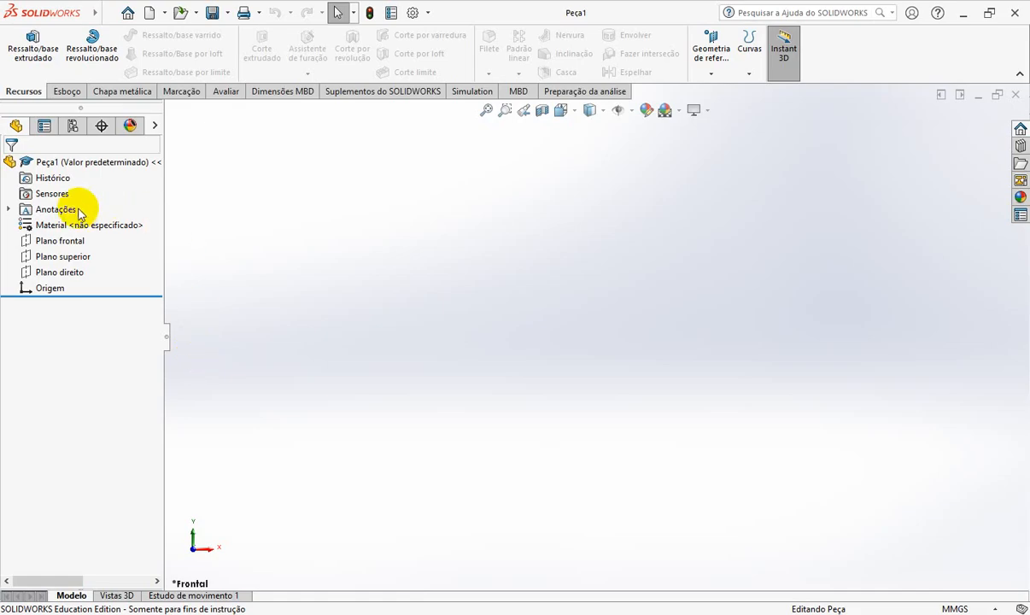
# On the front plane, sketch a three-point arc from about 44 mm above the origin to about 46 mm right of it, passing through the origin.
pyautogui.click(66, 243)
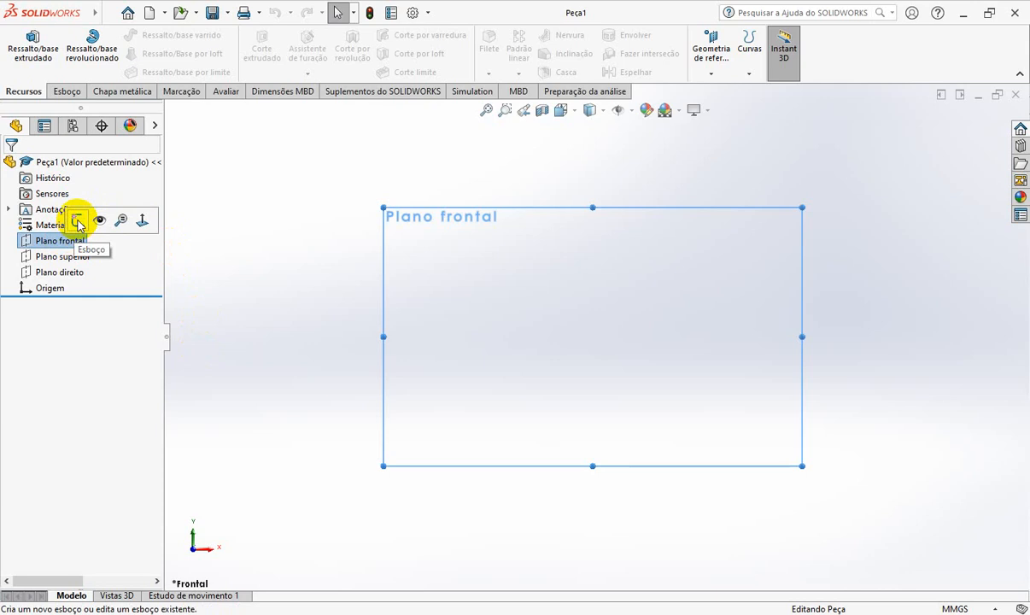
pyautogui.click(78, 222)
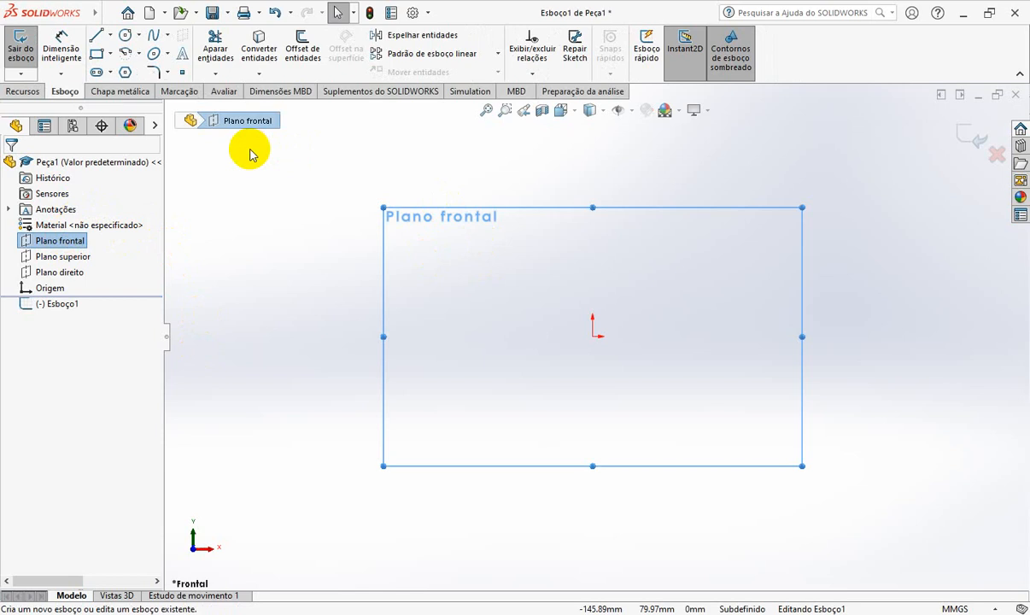
pyautogui.click(125, 54)
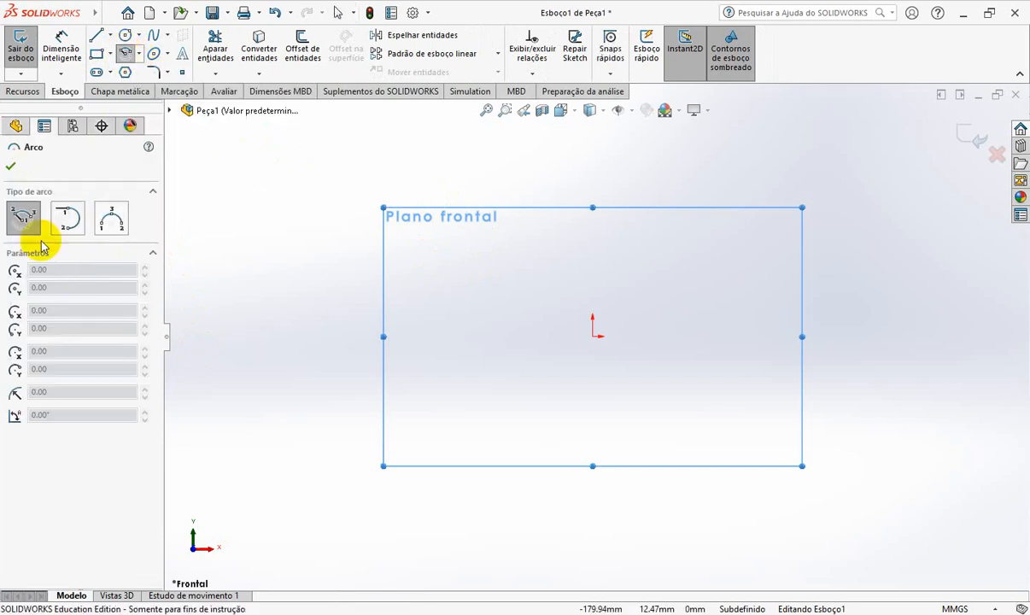
pyautogui.click(111, 223)
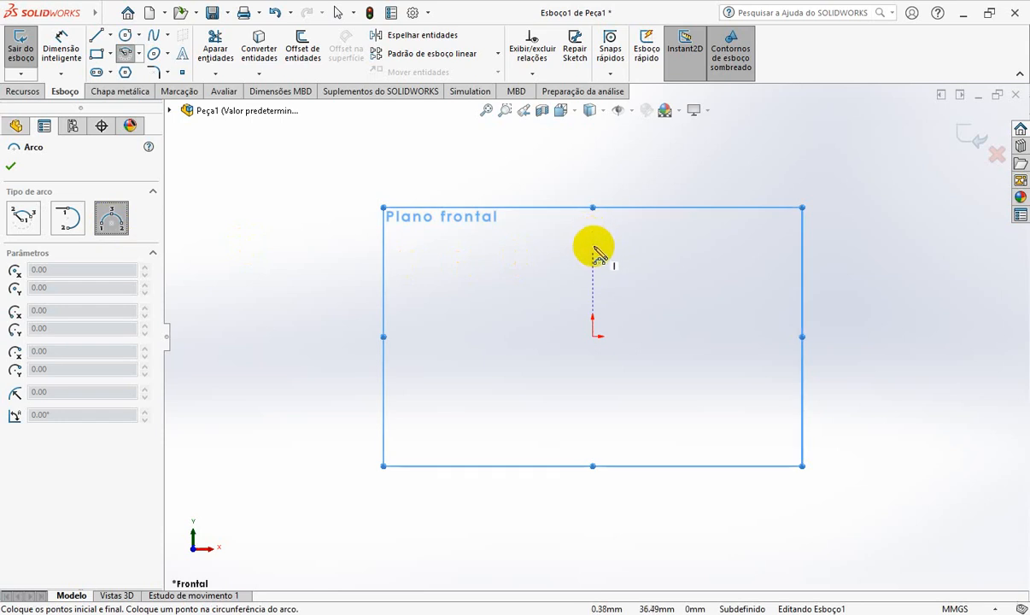
pyautogui.click(593, 233)
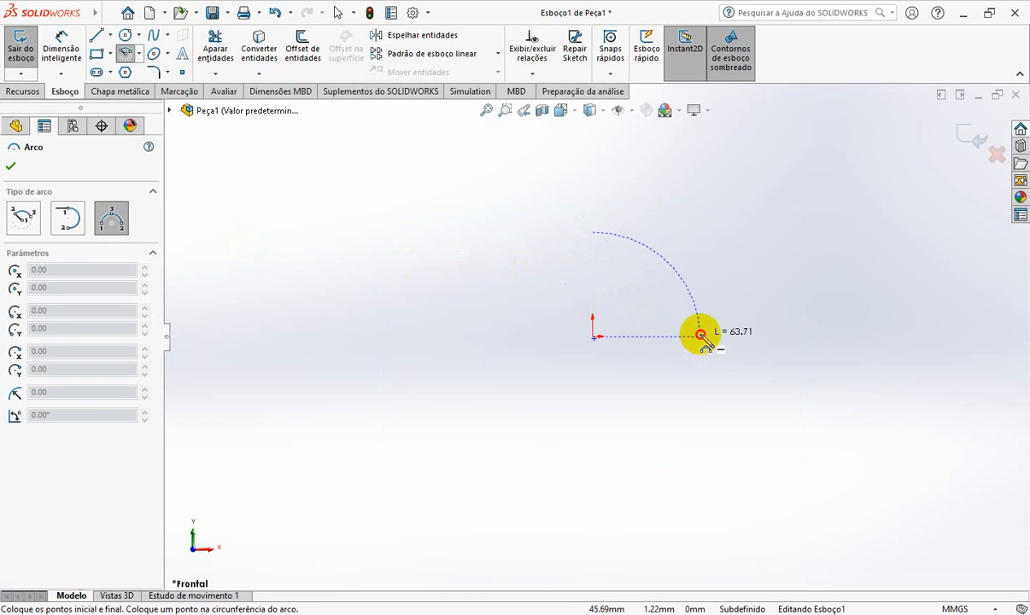
pyautogui.click(702, 335)
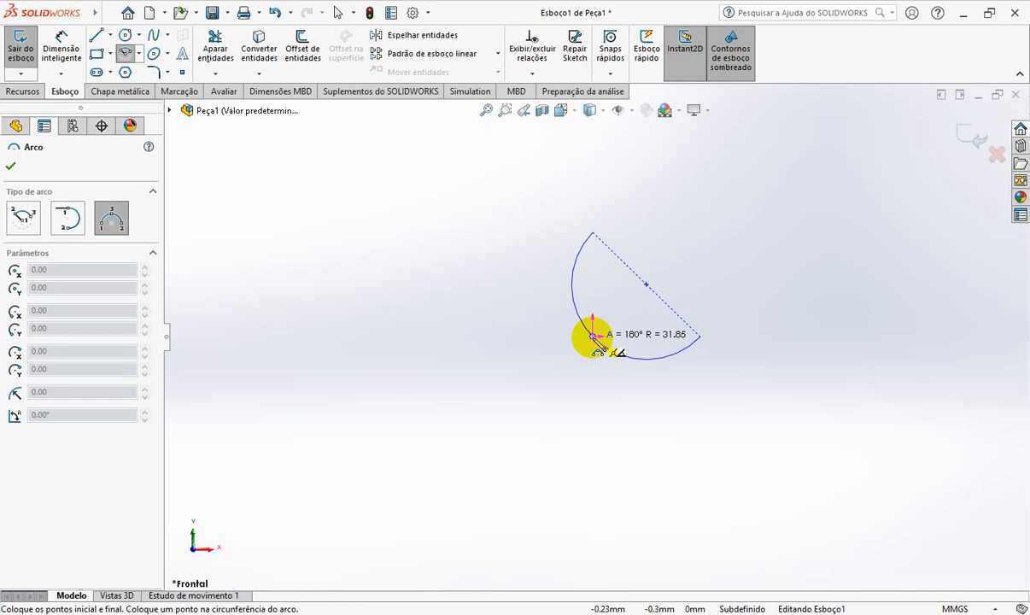
pyautogui.click(594, 336)
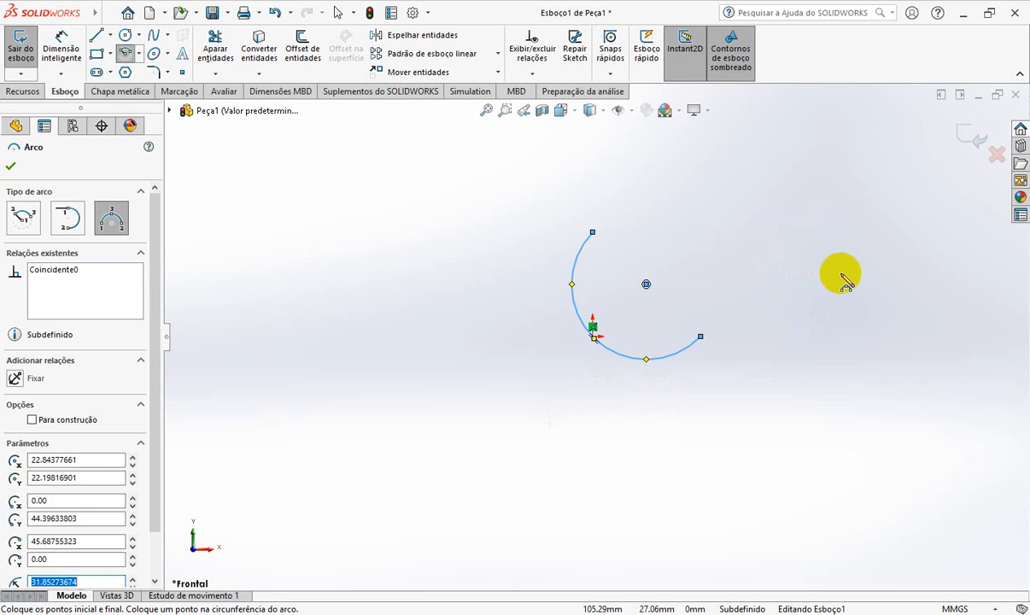
pyautogui.press('Escape')
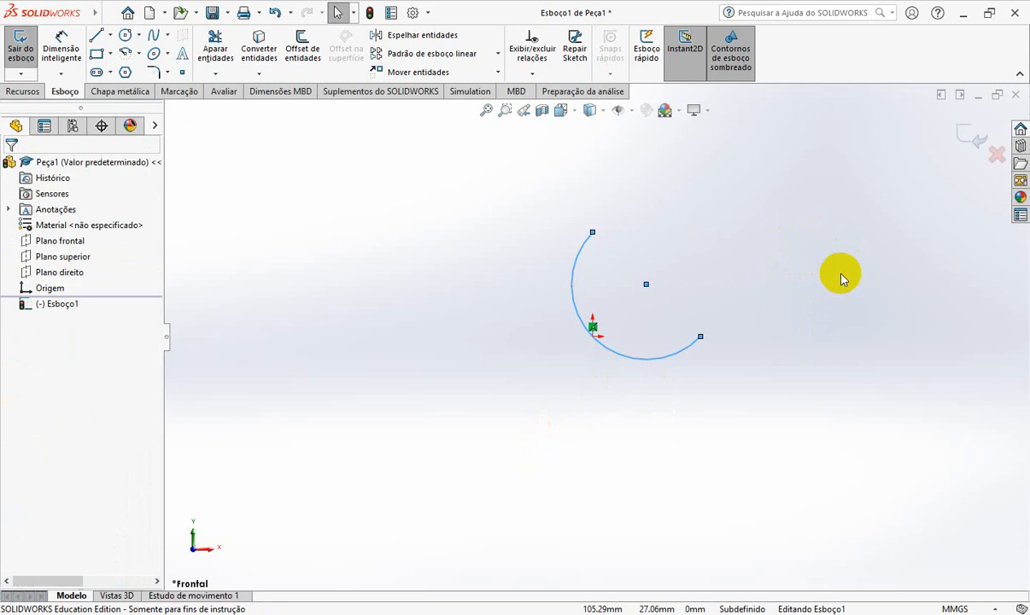
pyautogui.click(743, 198)
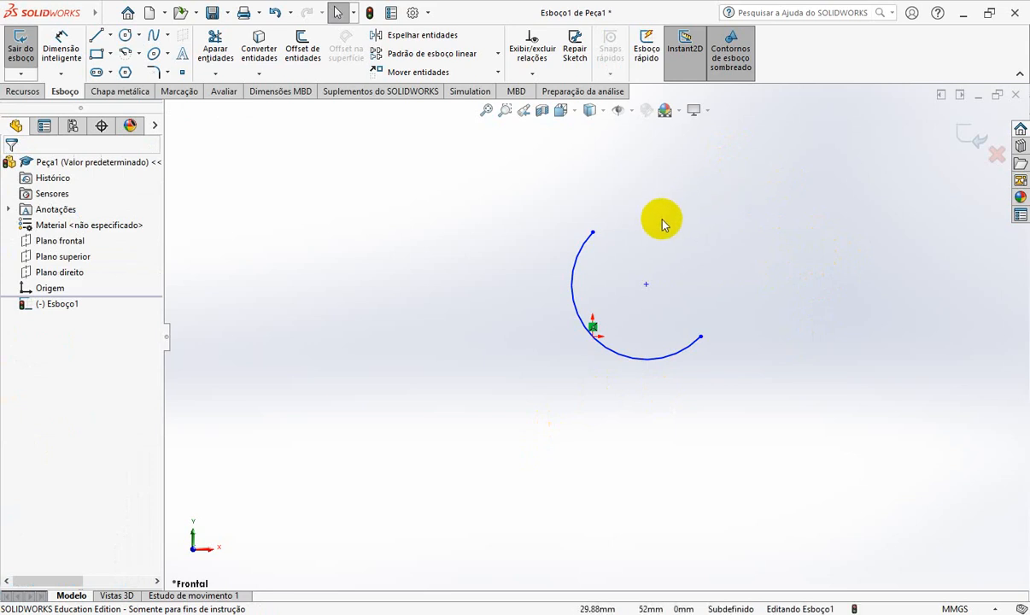
# Check the exercise drawing in the browser, return to SOLIDWORKS, and examine the arc's relations and endpoints.
pyautogui.hotkey('alt', 'Tab')
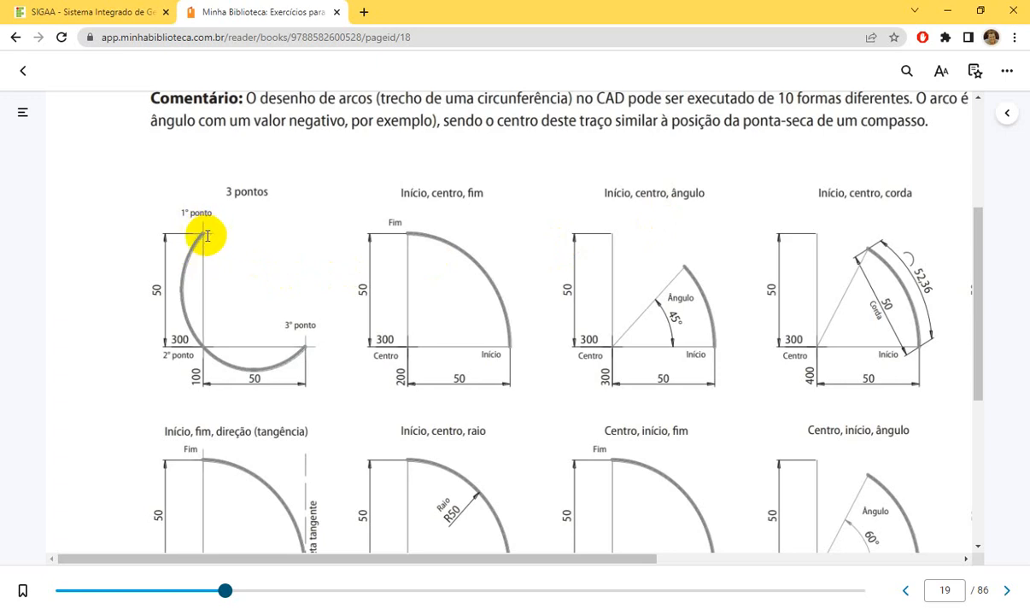
pyautogui.hotkey('alt', 'Tab')
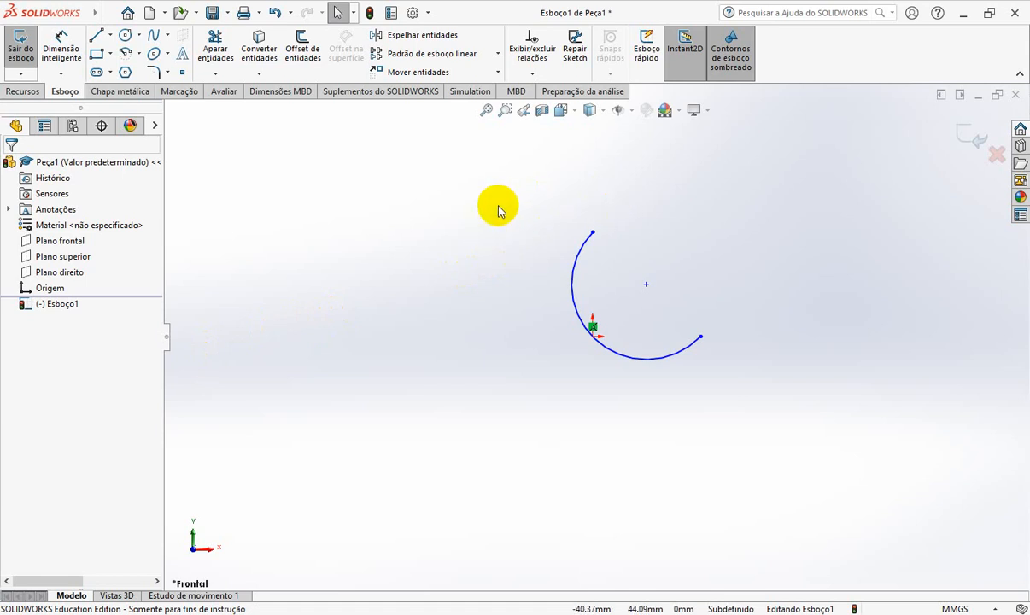
pyautogui.moveTo(497, 203); pyautogui.dragTo(754, 389)
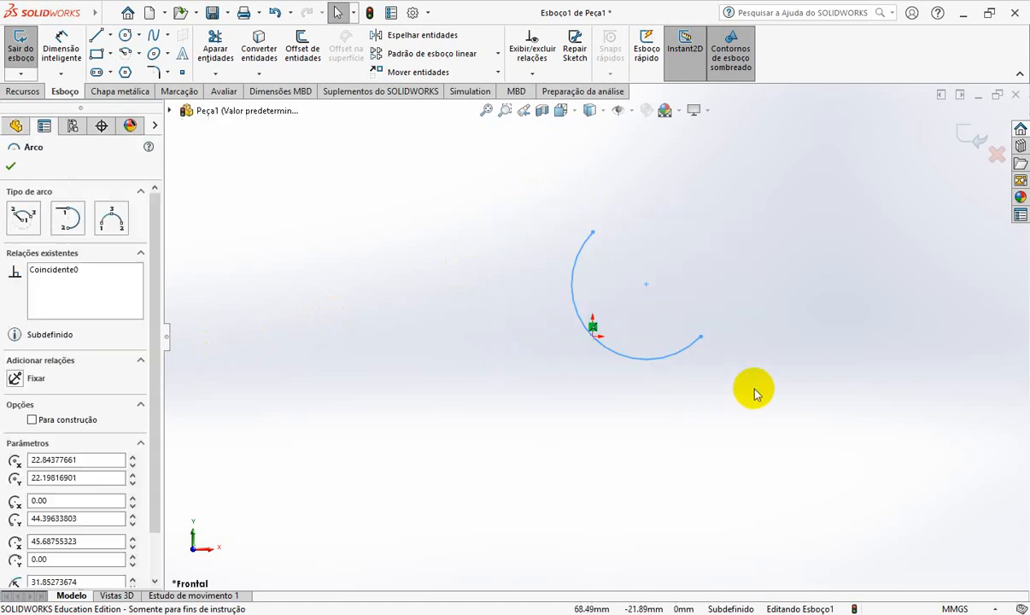
pyautogui.click(734, 270)
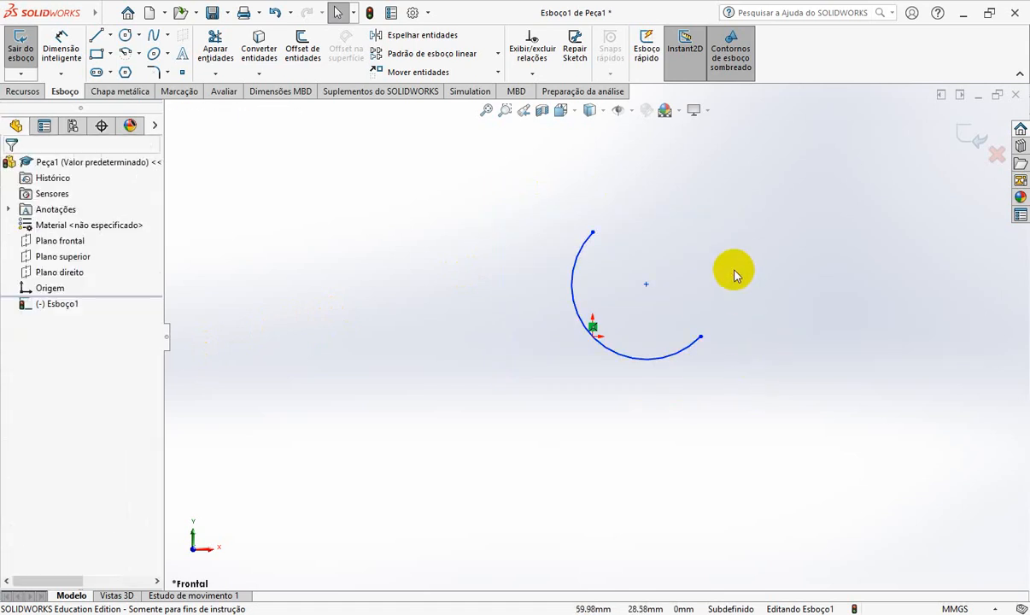
pyautogui.click(583, 256)
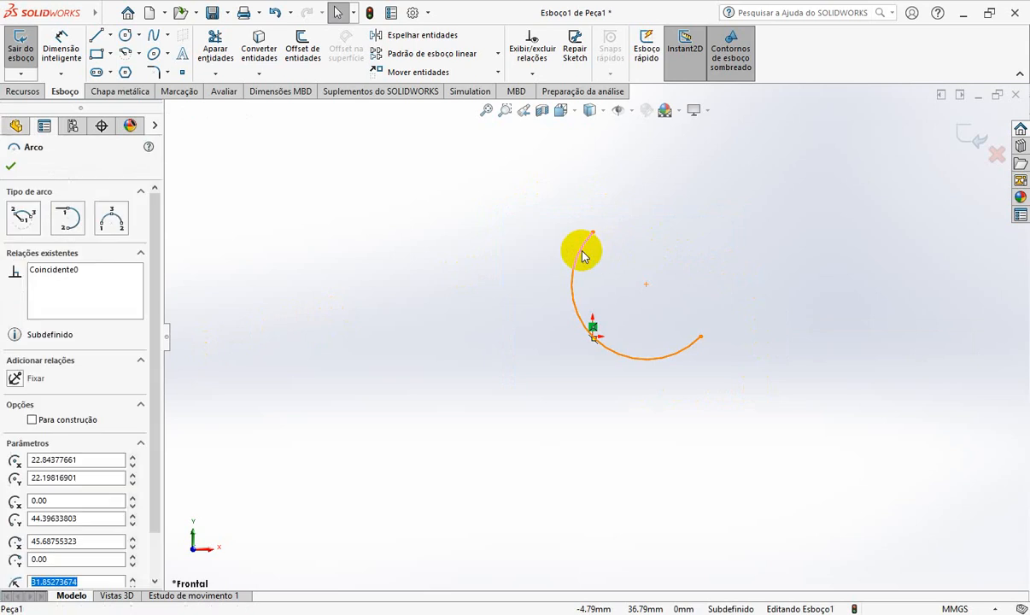
pyautogui.click(671, 256)
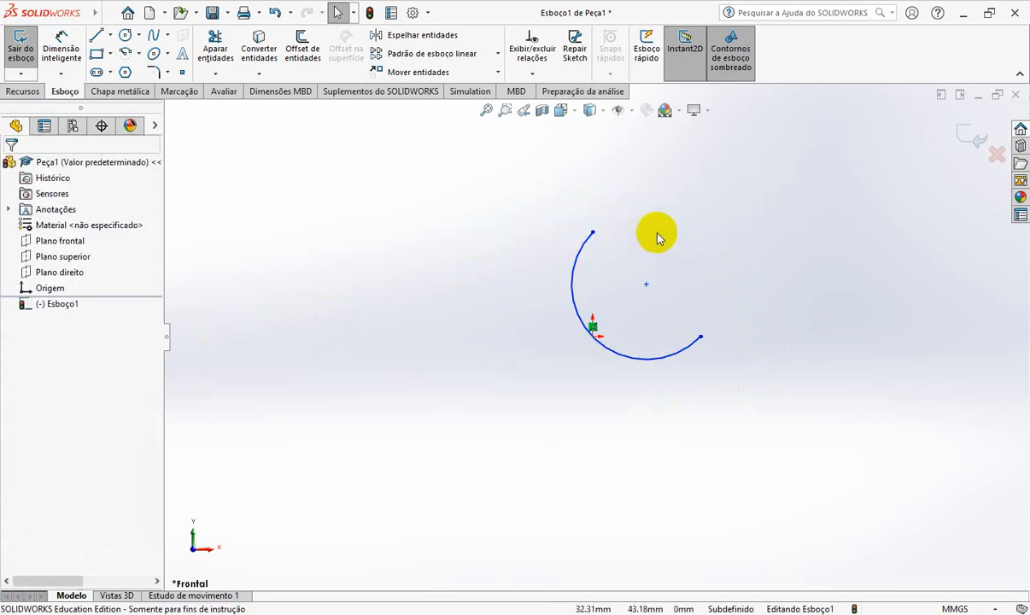
pyautogui.click(594, 233)
pyautogui.click(711, 262)
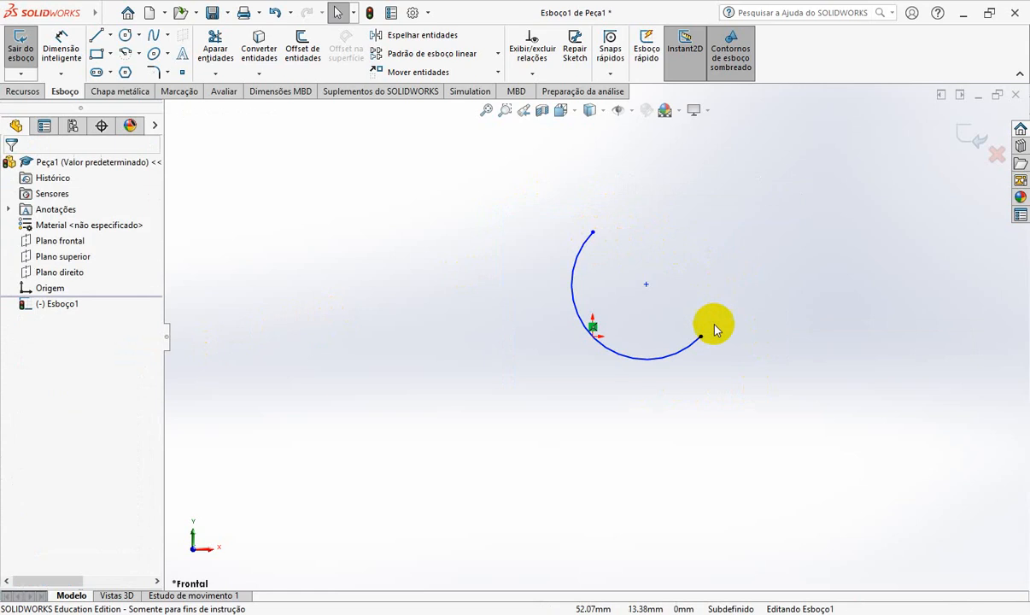
pyautogui.click(700, 339)
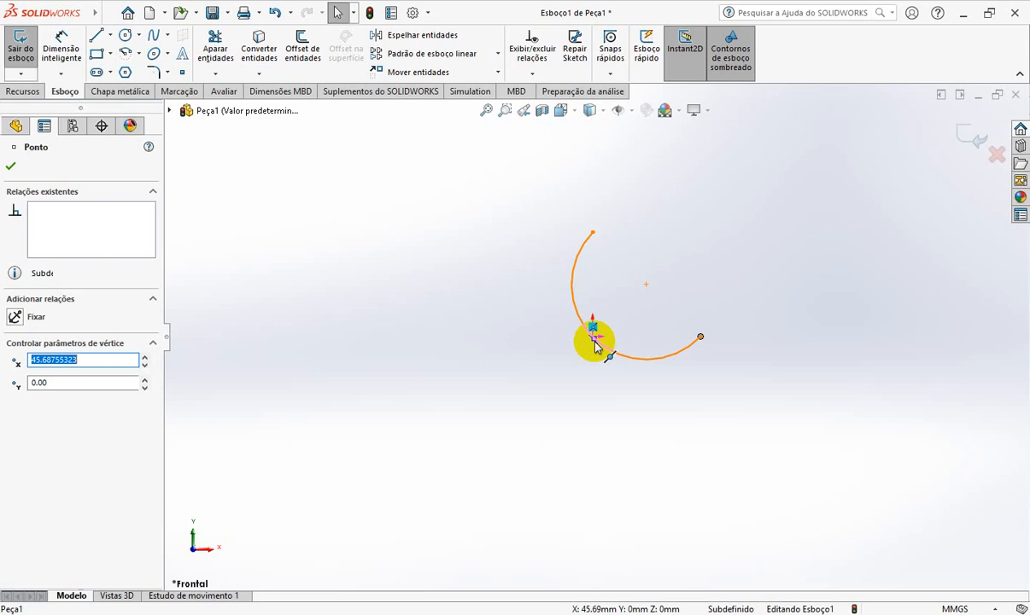
pyautogui.click(748, 376)
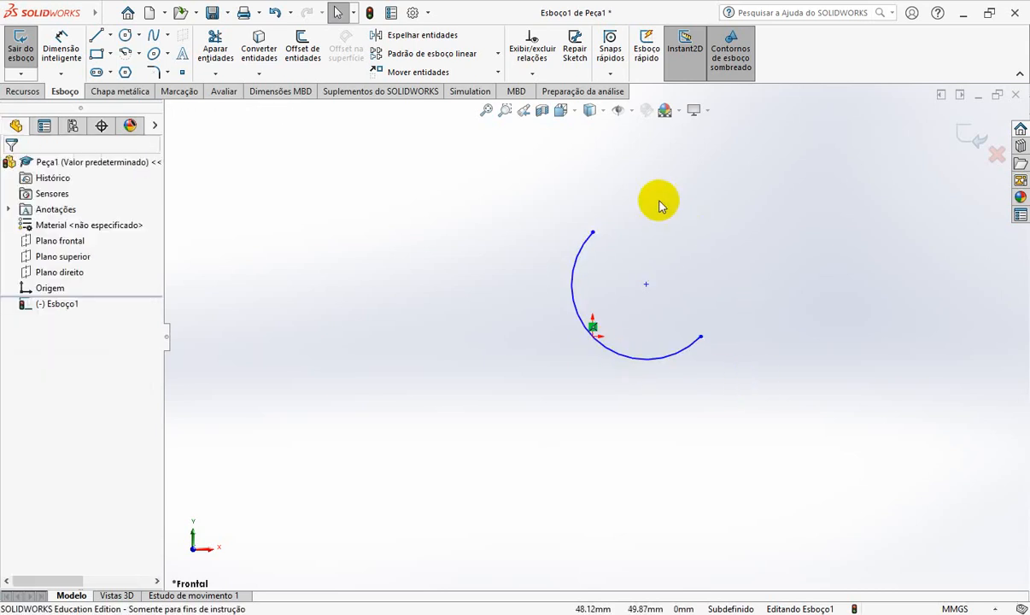
# Add a vertical relation between the arc's upper endpoint and the origin.
pyautogui.click(592, 233)
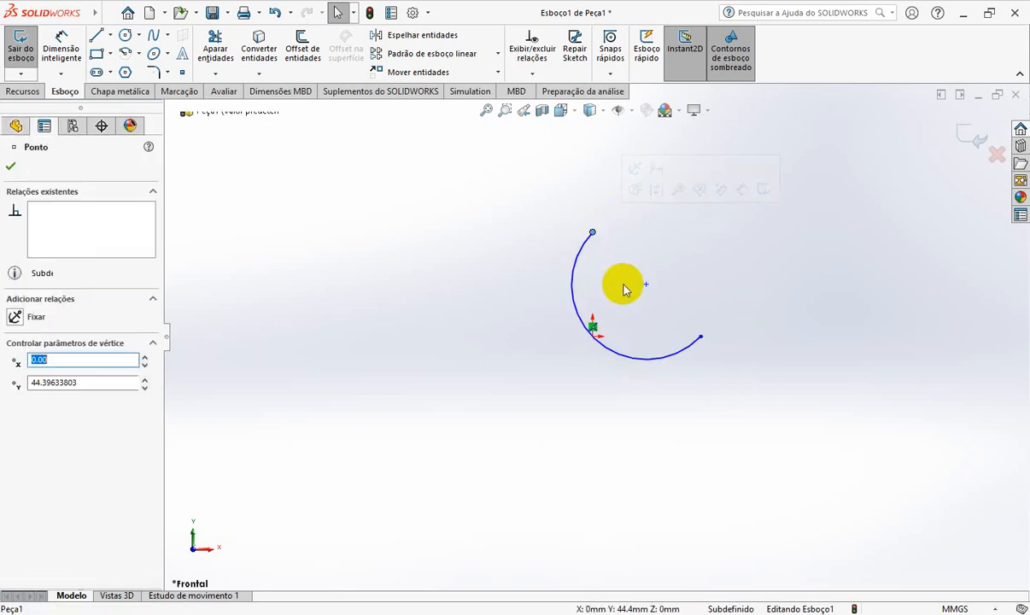
pyautogui.keyDown('ctrl'); pyautogui.click(593, 337); pyautogui.keyUp('ctrl')
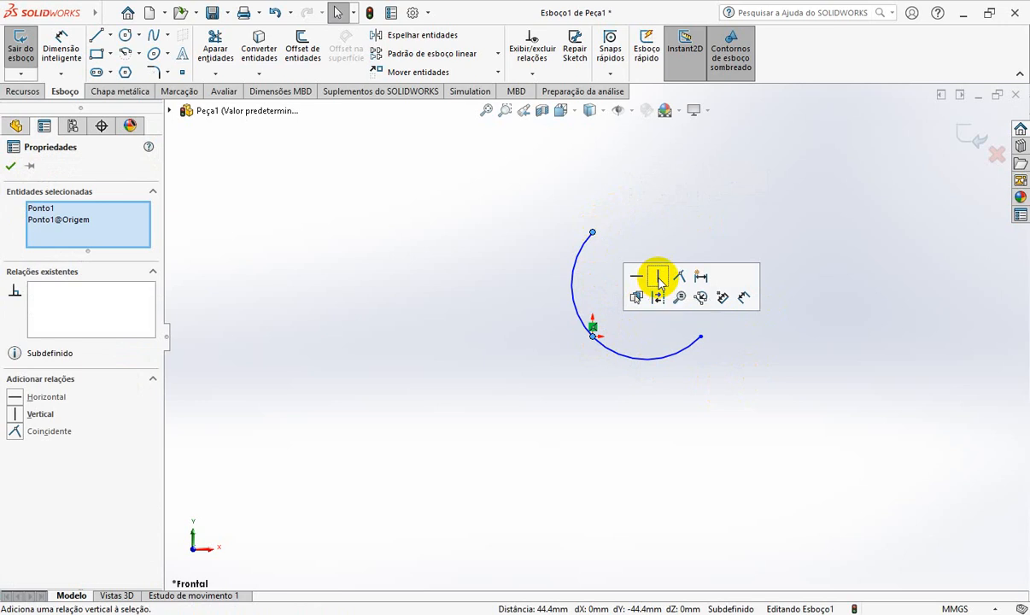
pyautogui.click(657, 279)
pyautogui.click(642, 376)
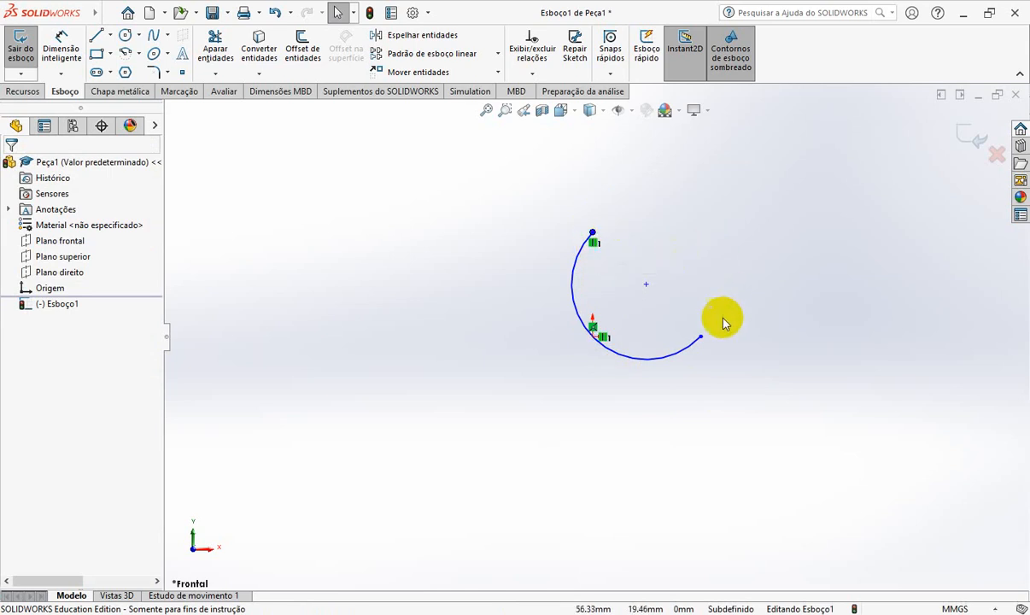
# Add a horizontal relation between the arc's right endpoint and the origin.
pyautogui.click(701, 338)
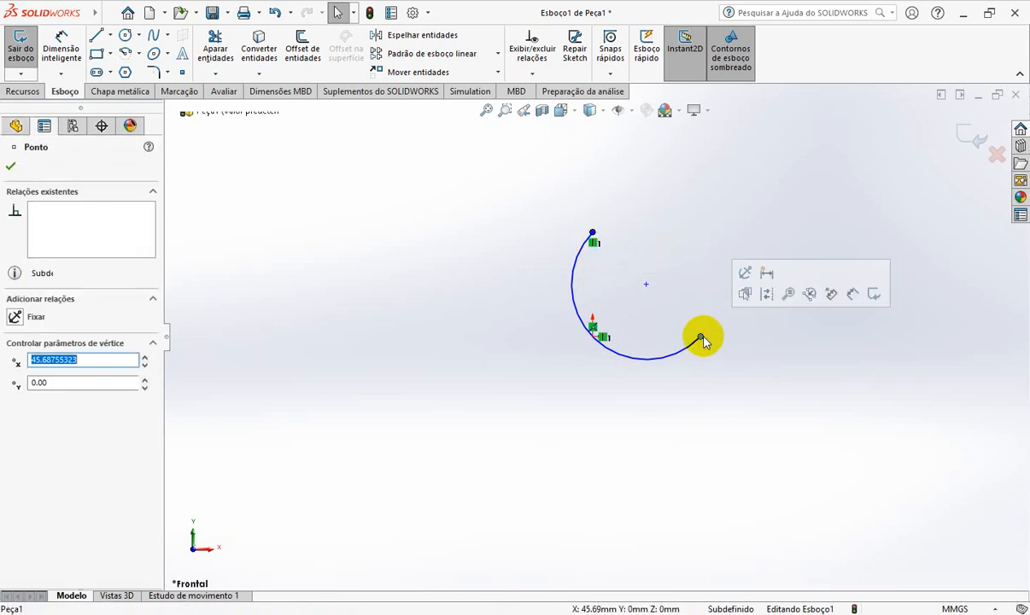
pyautogui.keyDown('ctrl'); pyautogui.click(595, 338); pyautogui.keyUp('ctrl')
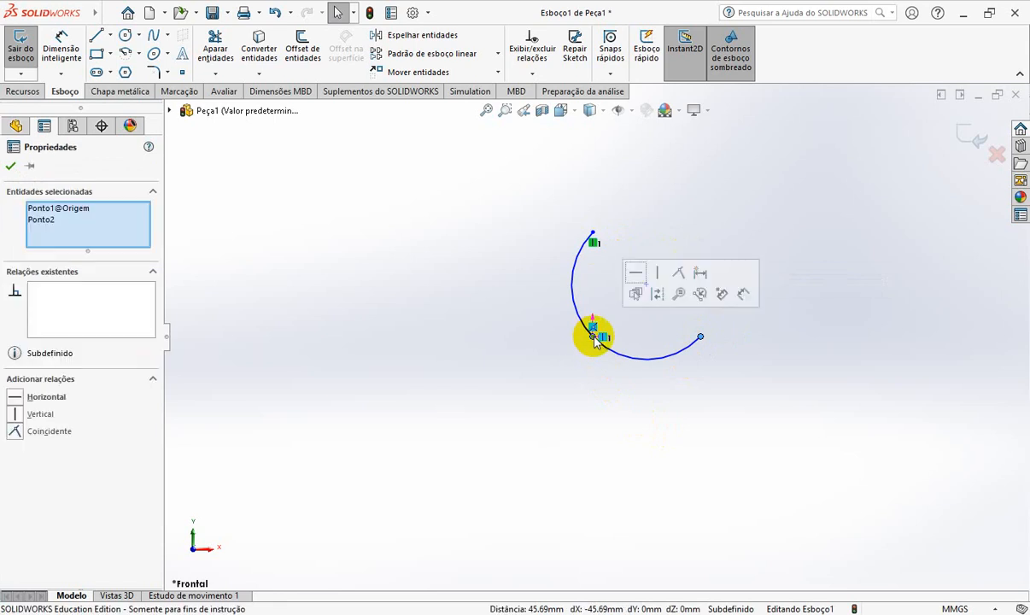
pyautogui.click(639, 276)
pyautogui.click(669, 443)
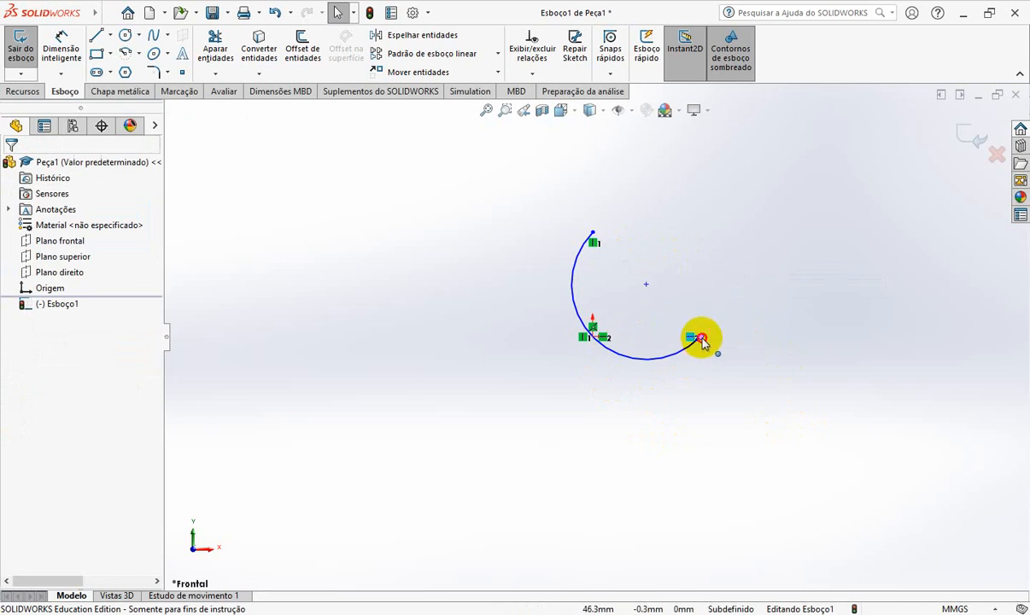
# Shift the arc's right and upper endpoints slightly to test their relations to the origin.
pyautogui.moveTo(700, 340); pyautogui.dragTo(702, 316)
pyautogui.click(598, 240)
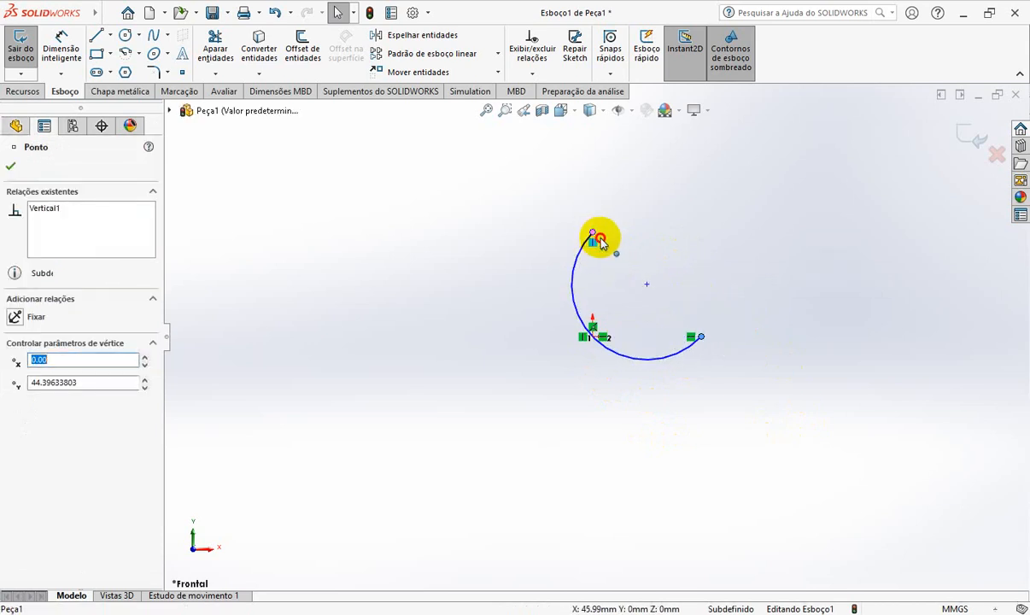
pyautogui.moveTo(601, 241)
pyautogui.mouseDown()
pyautogui.moveTo(614, 262)
pyautogui.moveTo(607, 230)
pyautogui.moveTo(614, 246)
pyautogui.moveTo(614, 228)
pyautogui.moveTo(615, 238)
pyautogui.mouseUp()
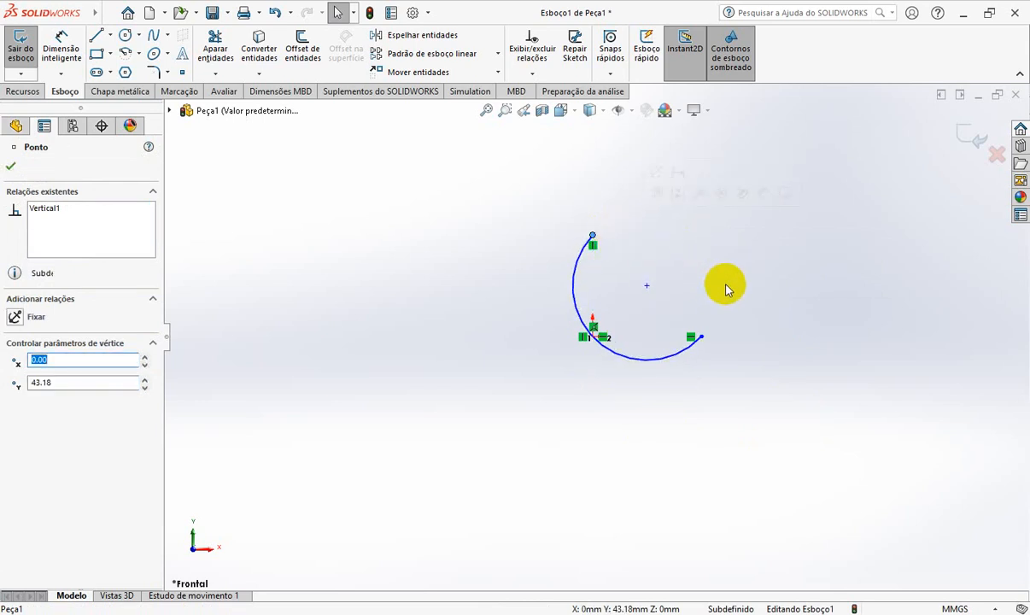
# Dimension the vertical distance between the arc's upper endpoint and the origin as 50 mm.
pyautogui.click(66, 59)
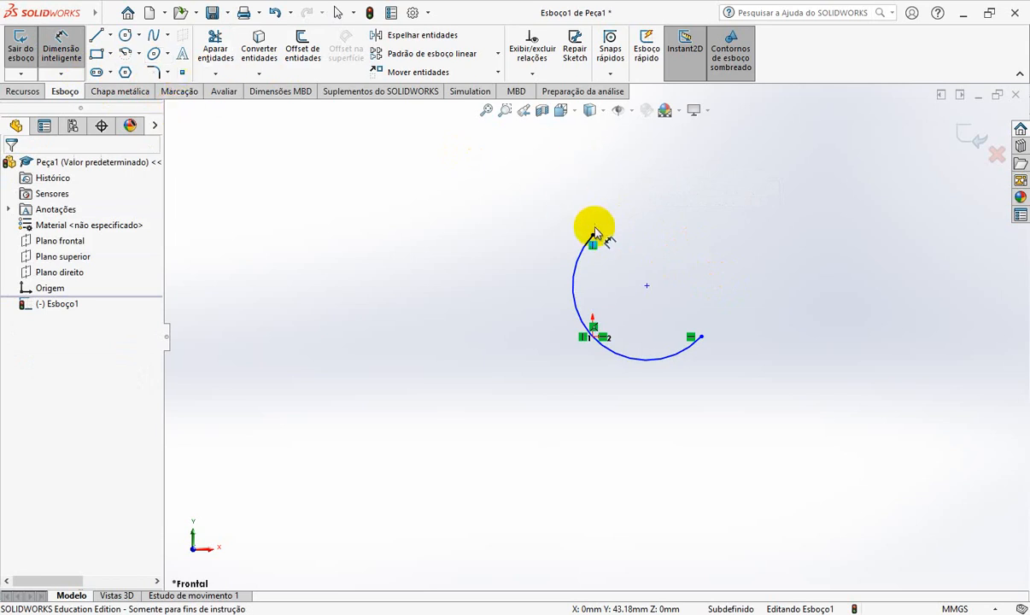
pyautogui.click(594, 242)
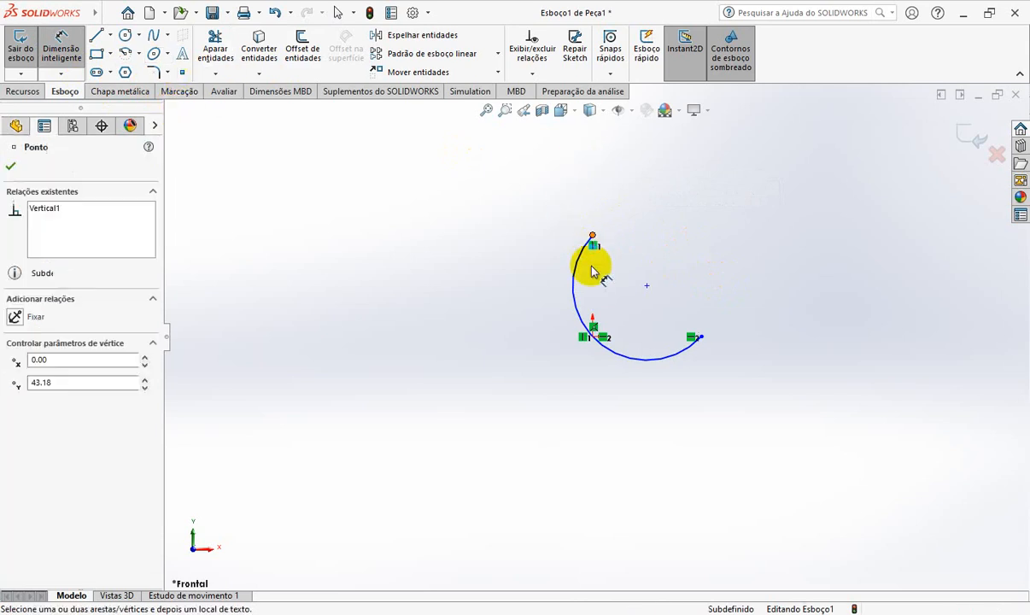
pyautogui.click(593, 336)
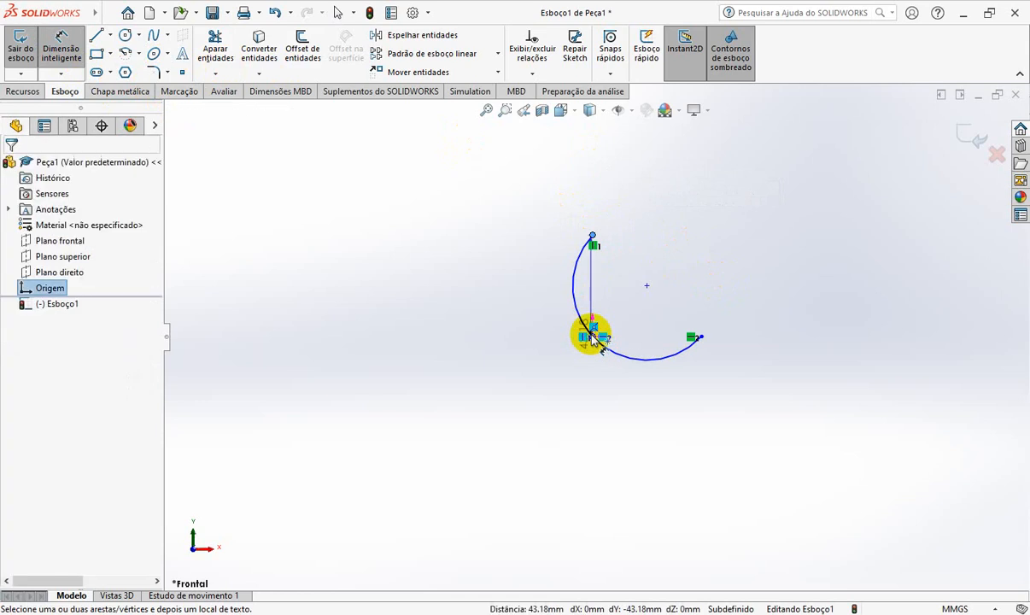
pyautogui.click(534, 292)
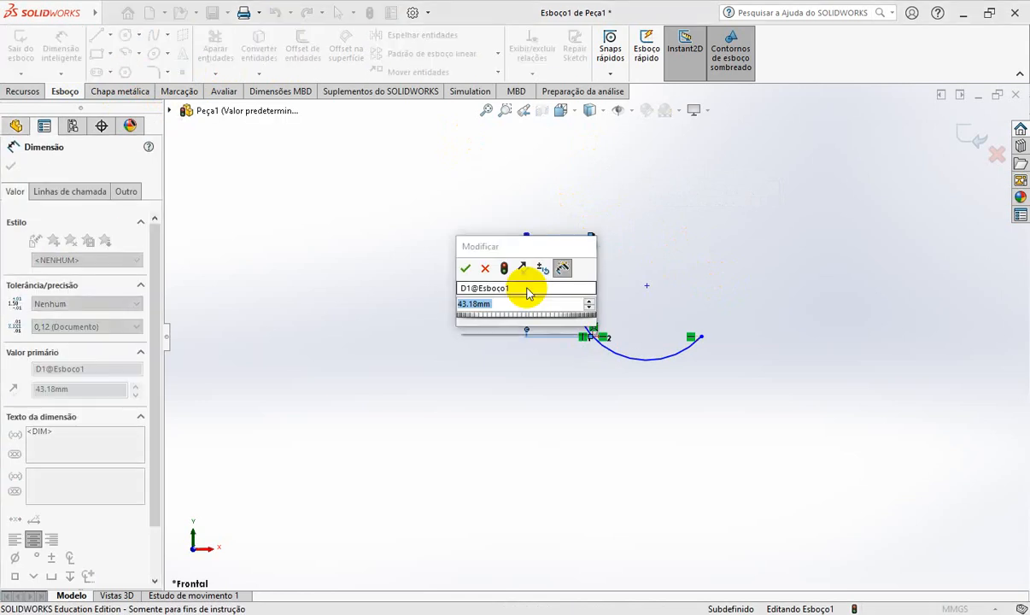
pyautogui.write('50')
pyautogui.press('Return')
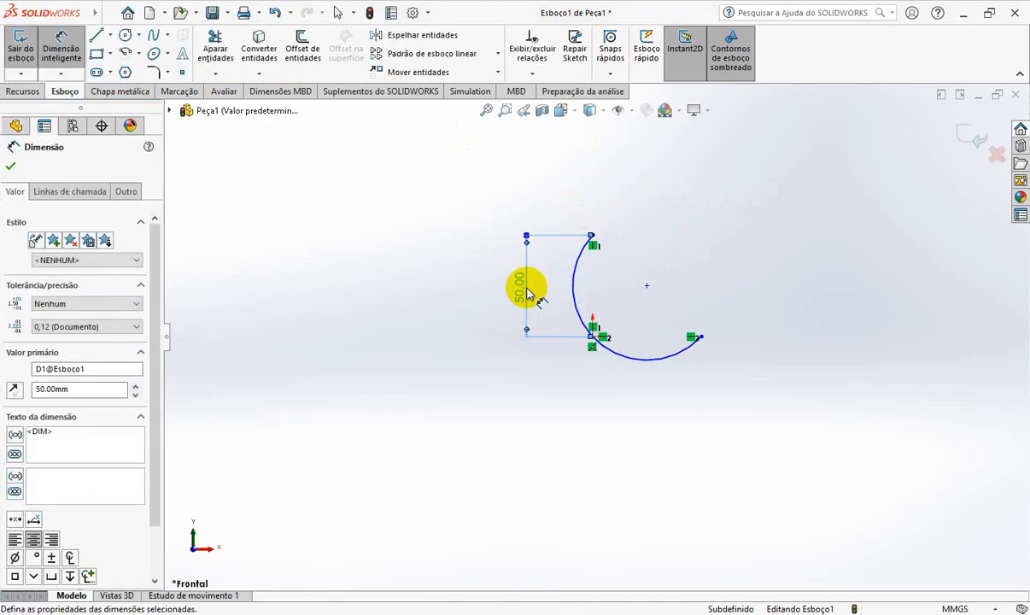
# Dimension the horizontal distance between the arc's right endpoint and the origin as 50 mm.
pyautogui.click(700, 339)
pyautogui.click(593, 336)
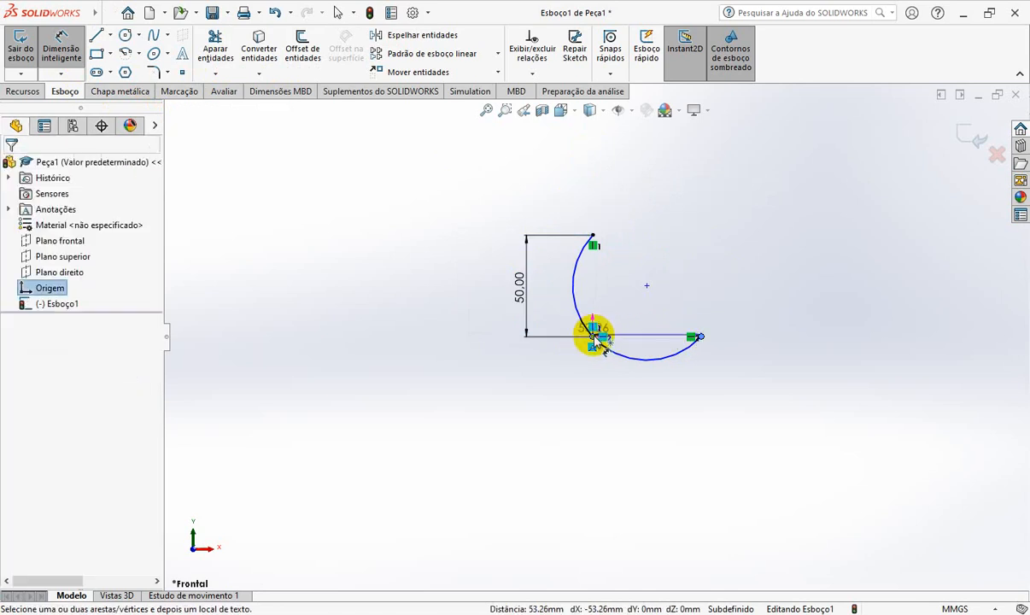
pyautogui.click(636, 410)
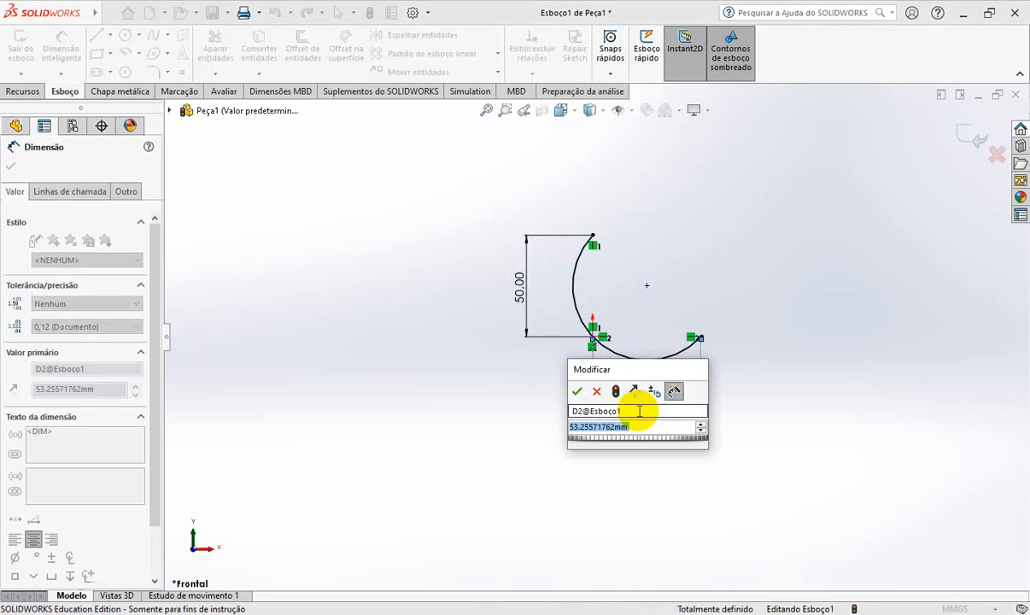
pyautogui.write('50')
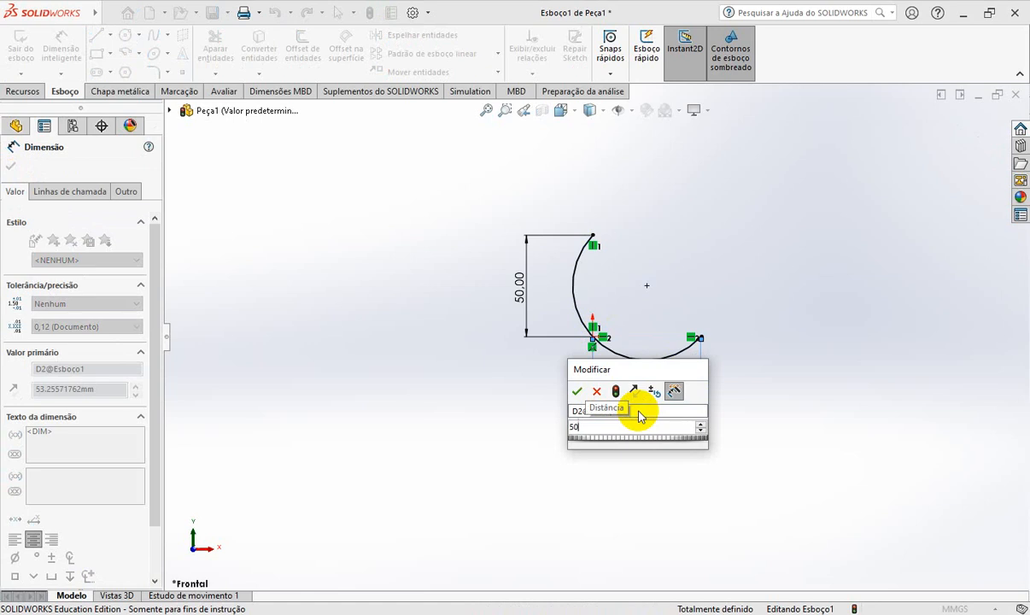
pyautogui.press('Return')
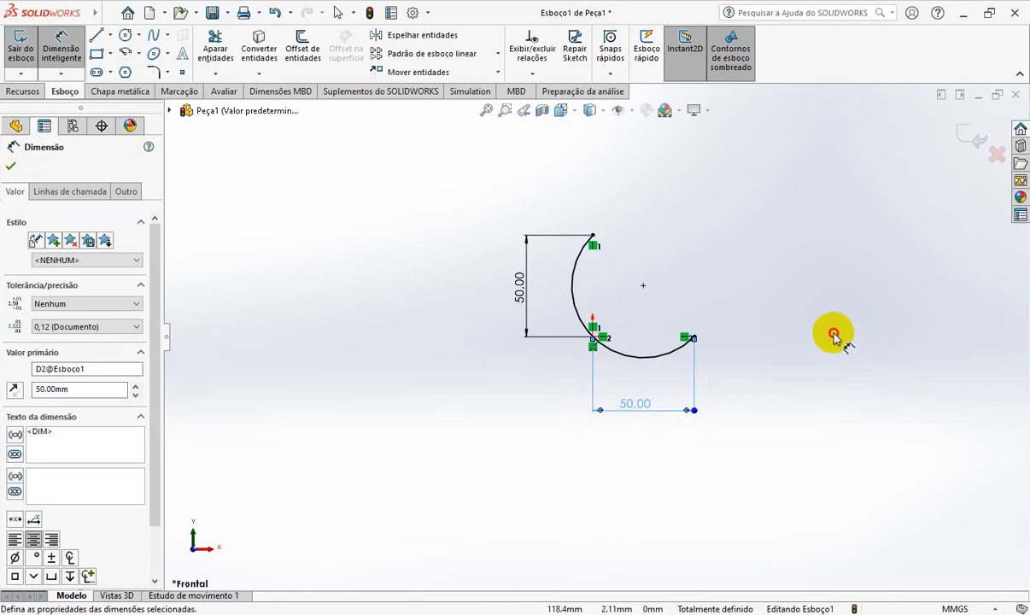
pyautogui.click(835, 335)
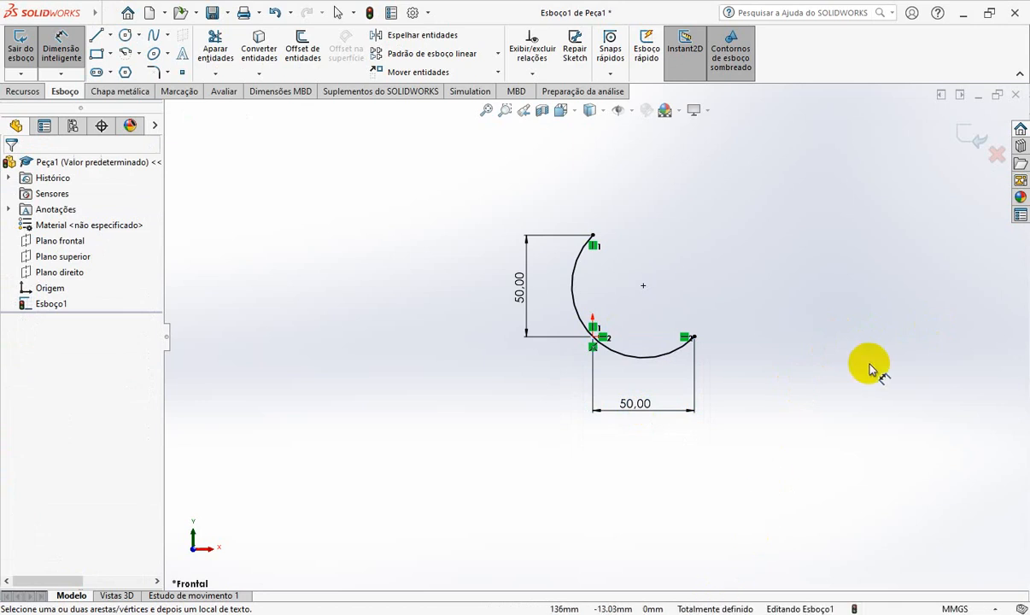
# Start saving the part and choose the Esbocos folder on drive D as the save location.
pyautogui.press('f')
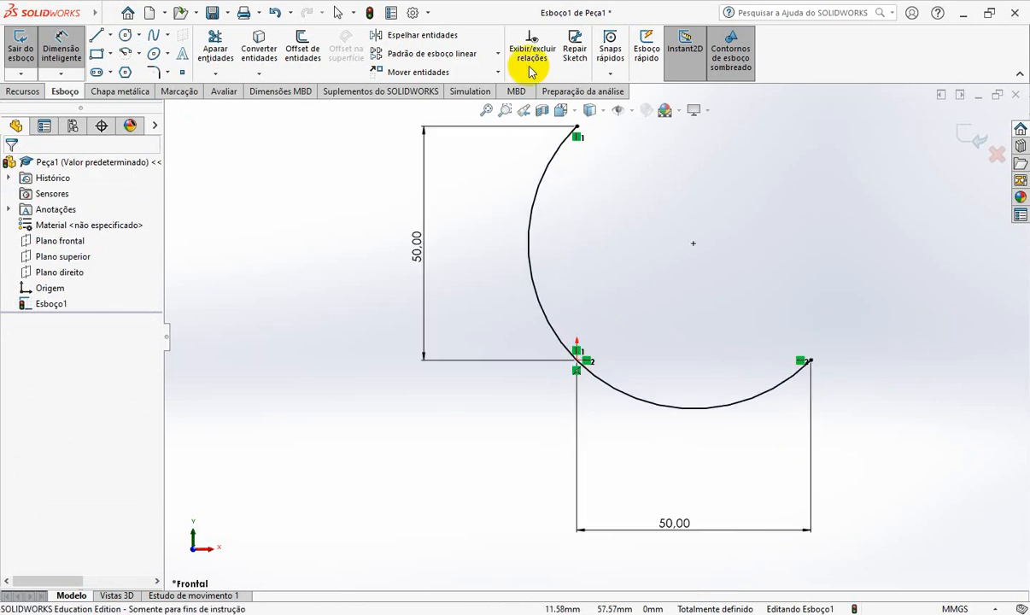
pyautogui.click(214, 17)
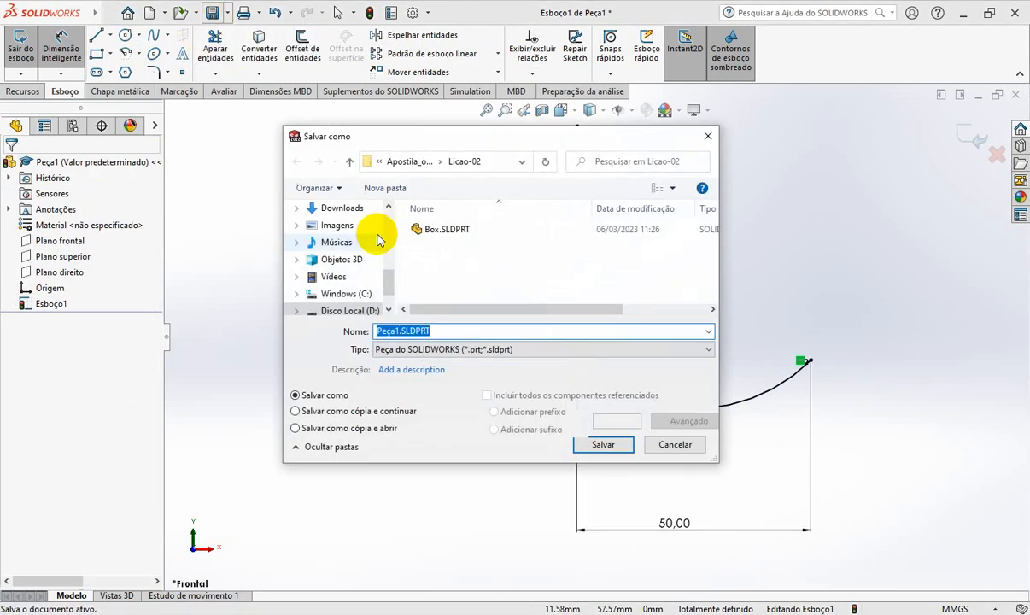
pyautogui.click(414, 164)
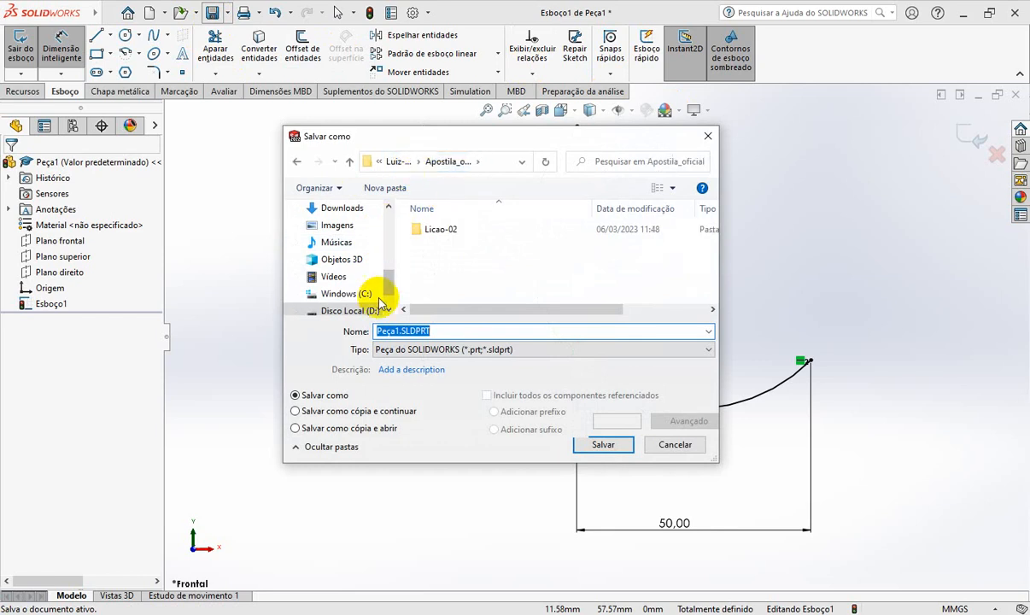
pyautogui.click(353, 312)
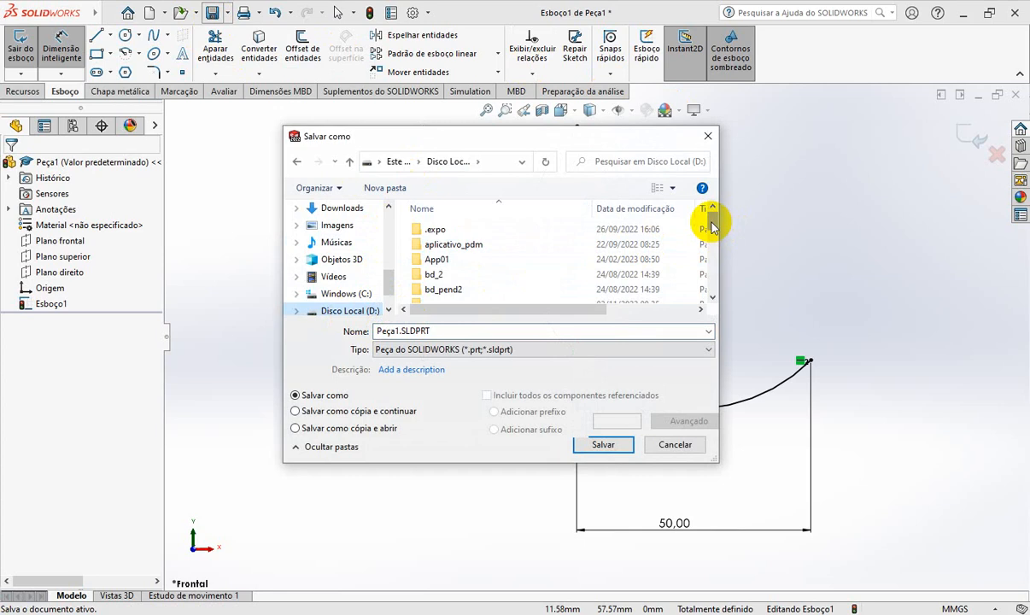
pyautogui.moveTo(713, 220); pyautogui.dragTo(720, 246)
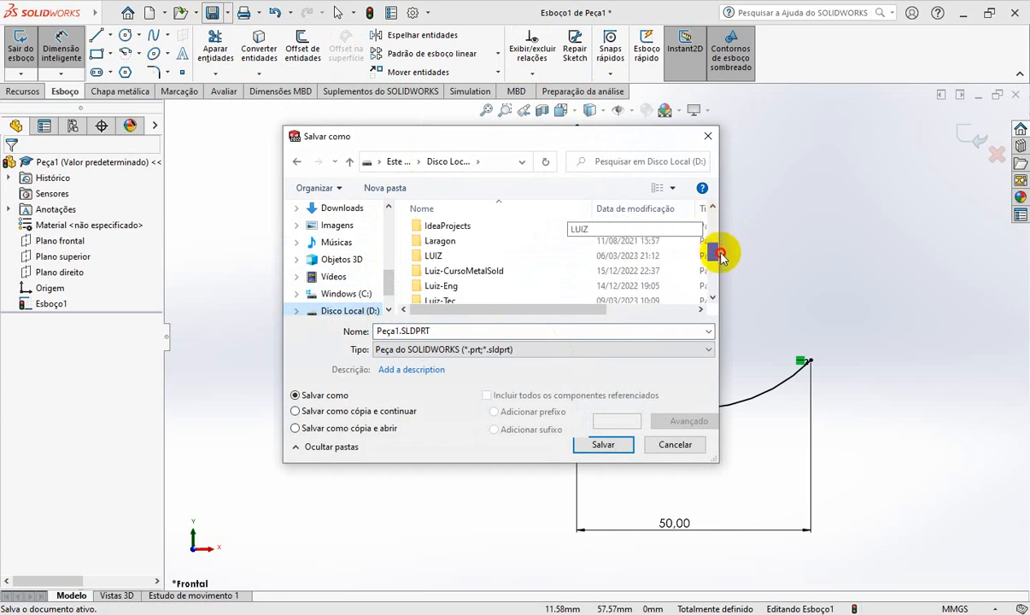
pyautogui.click(471, 297)
pyautogui.doubleClick(471, 293)
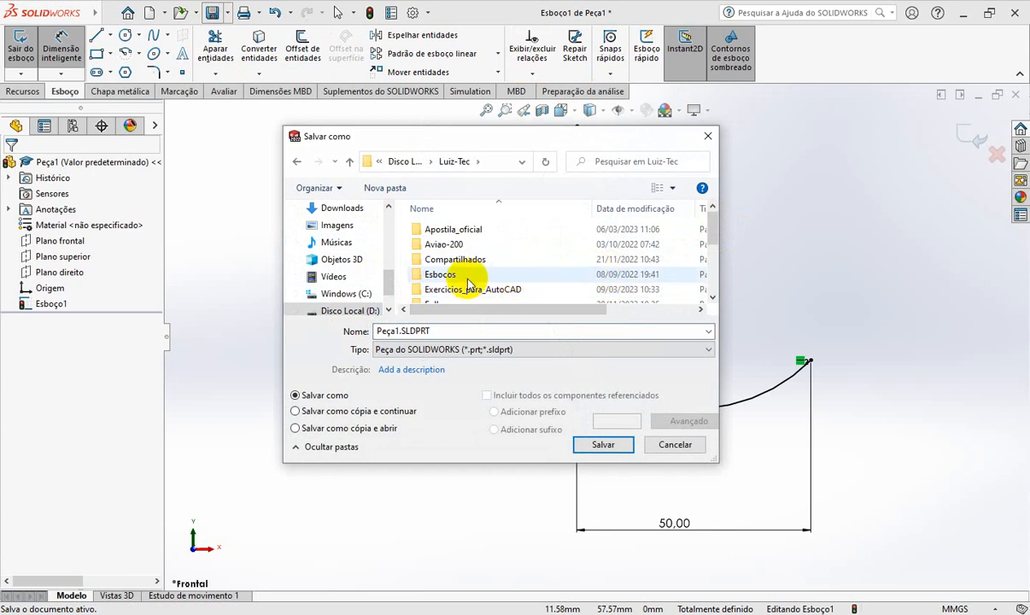
pyautogui.doubleClick(462, 275)
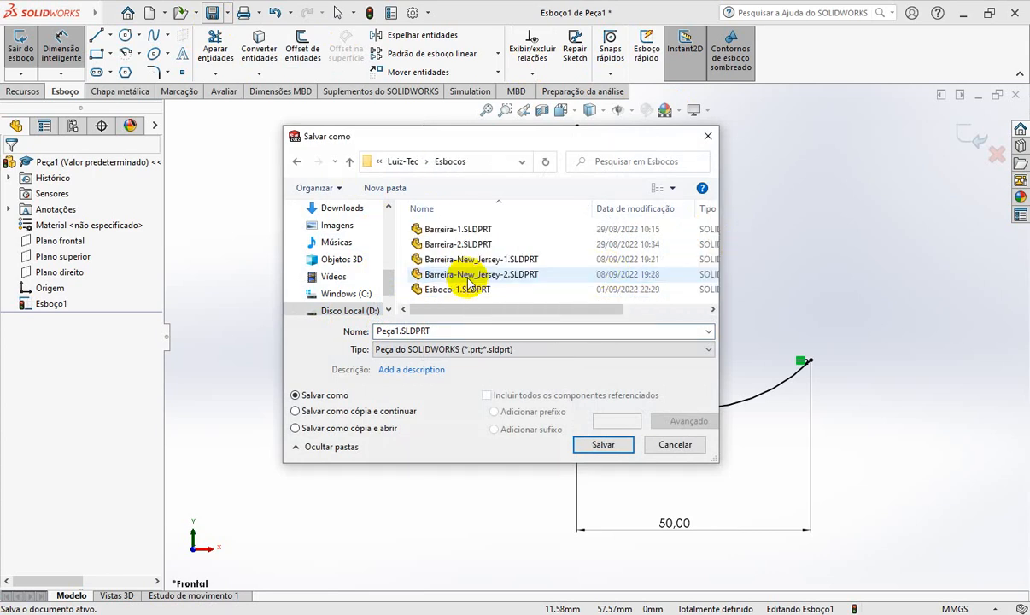
# Create a folder named Exercicios_AutoCAD inside Esbocos and open it.
pyautogui.click(404, 191)
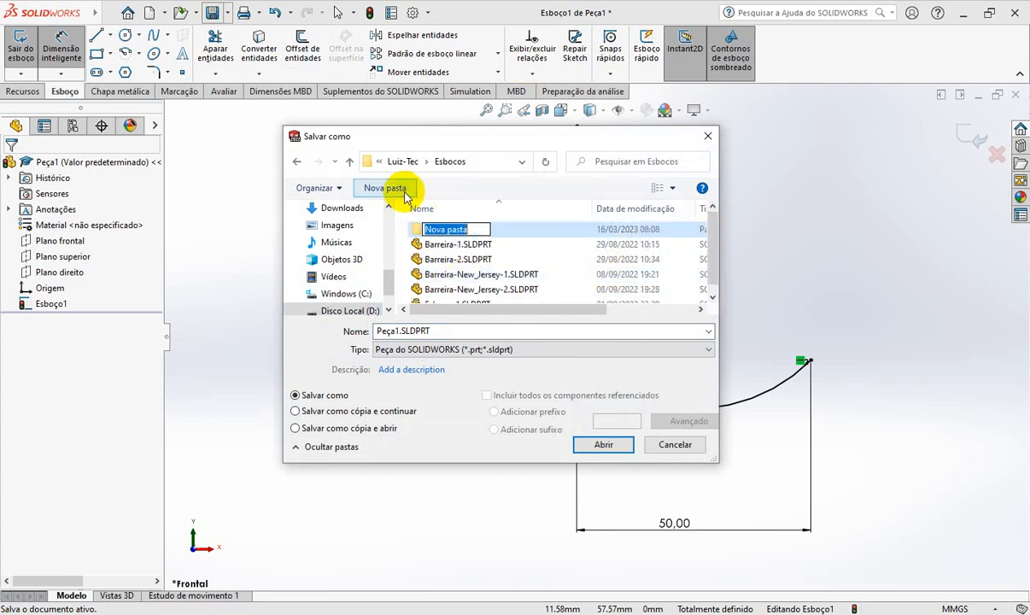
pyautogui.write('Exercicios_AutoCAD')
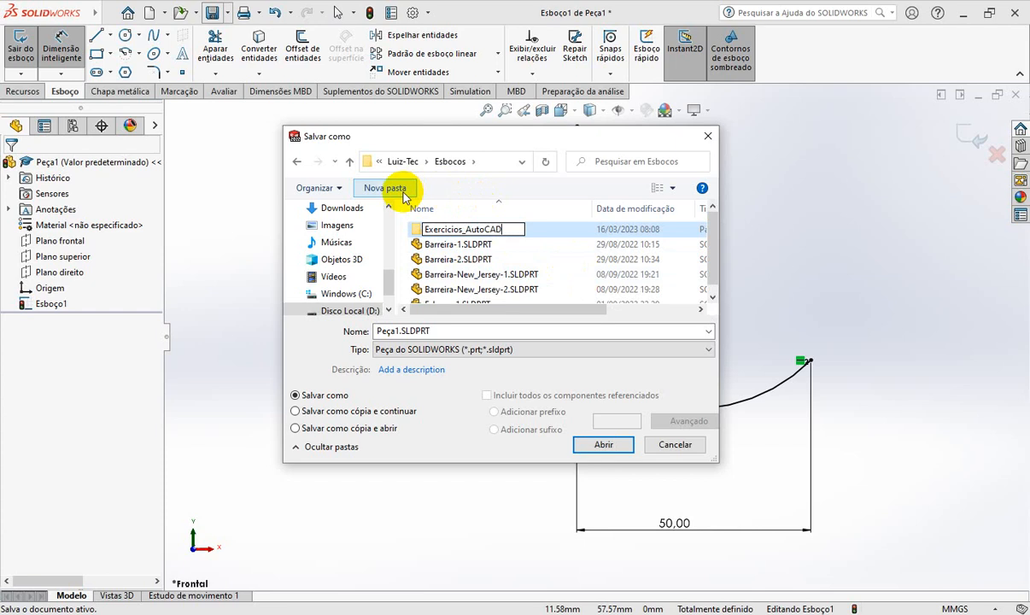
pyautogui.press('Return')
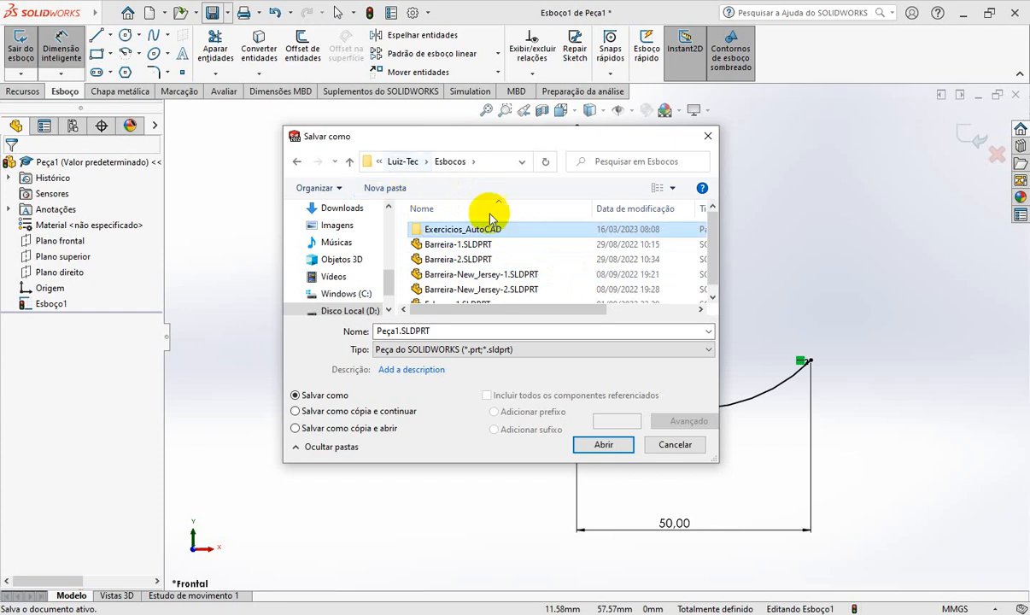
pyautogui.doubleClick(519, 231)
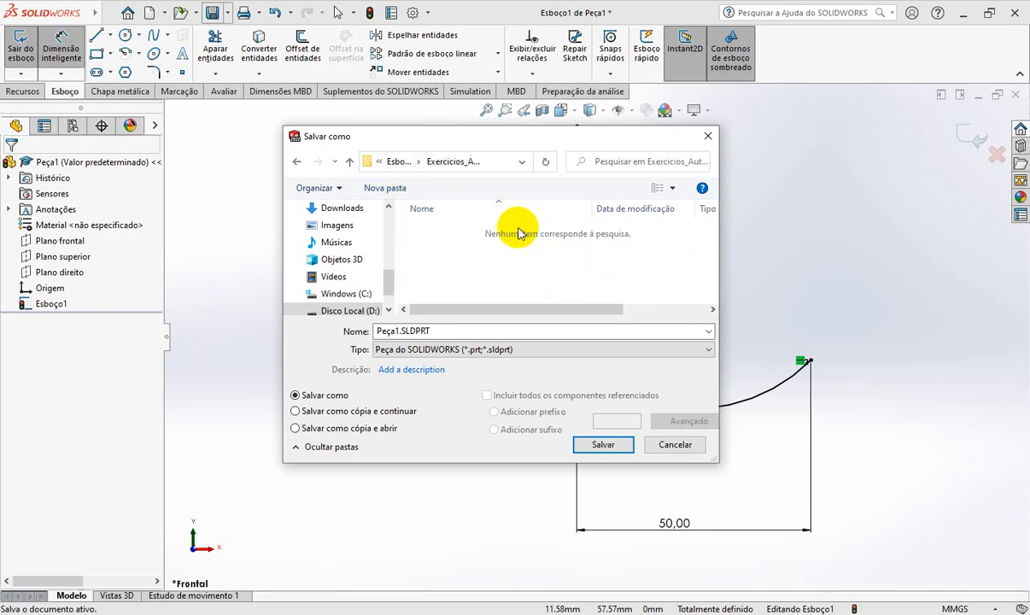
# Save the part as 2-7-01 and close its document.
pyautogui.click(468, 331)
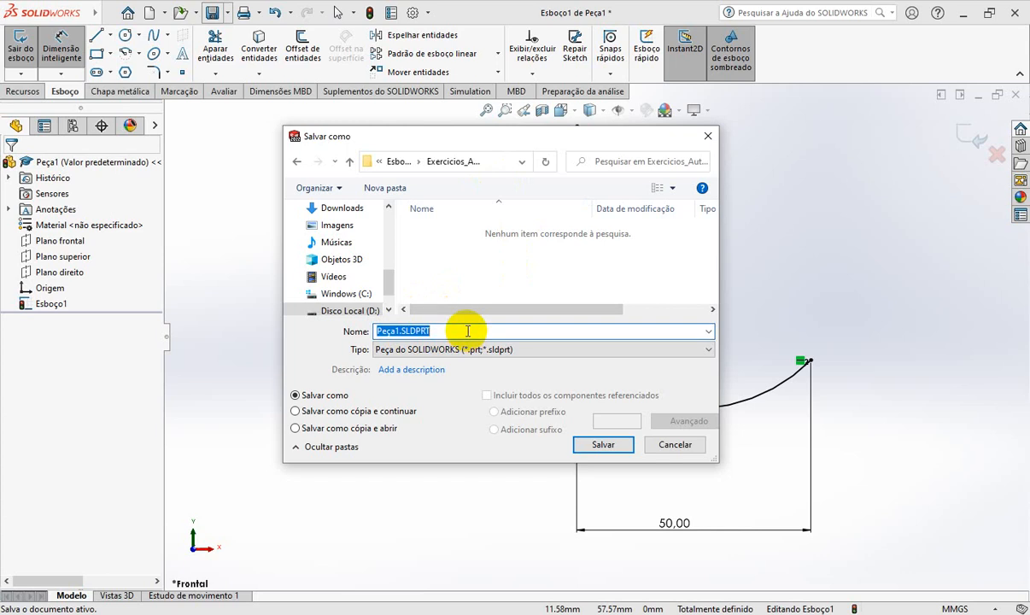
pyautogui.write('2-7-01')
pyautogui.press('Return')
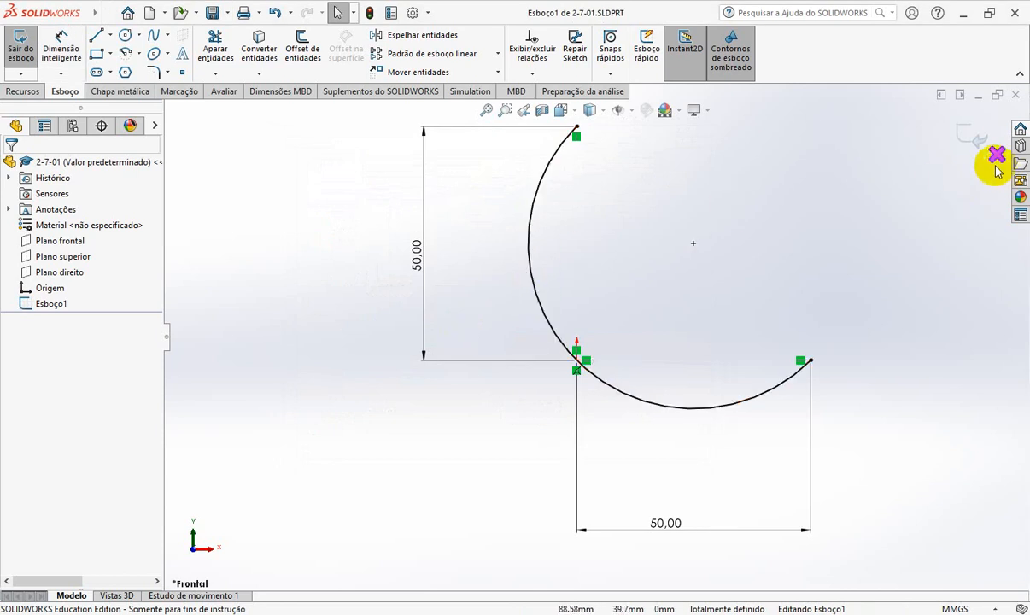
pyautogui.click(1014, 96)
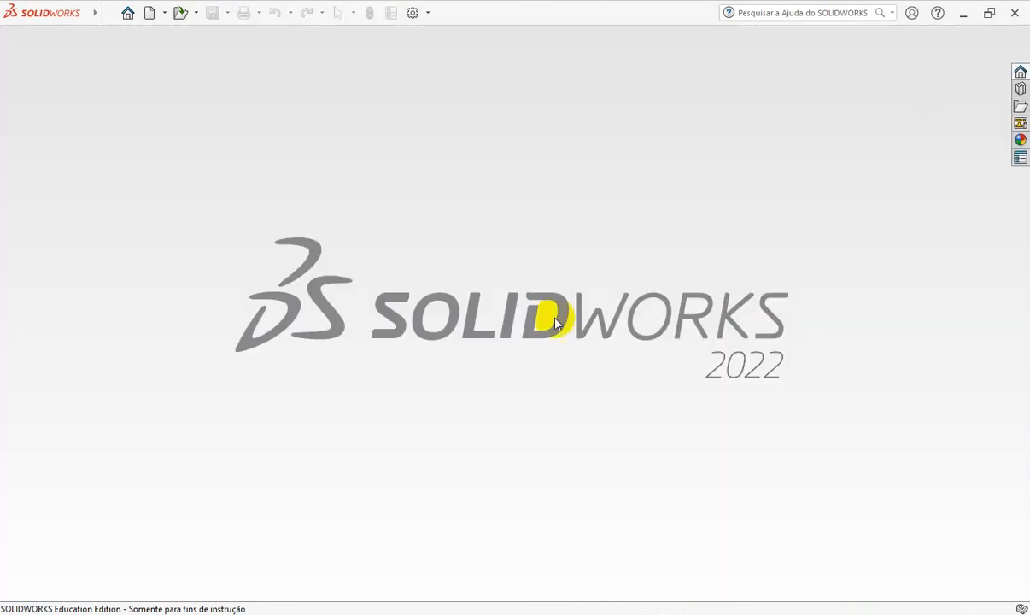
# Create a new part document and consult the start, centre, end arc exercise in the browser's exercise book.
pyautogui.click(150, 13)
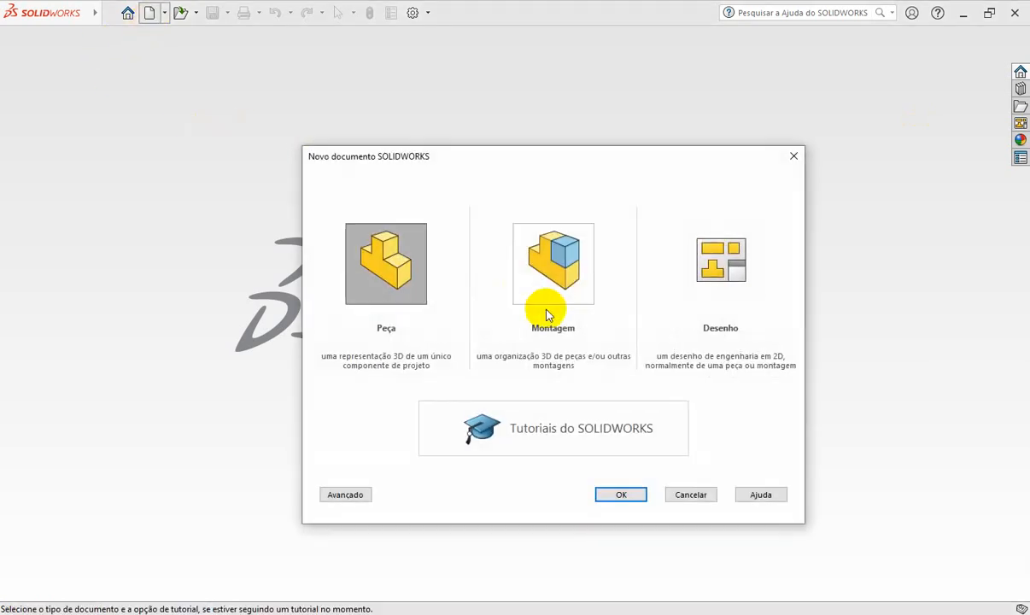
pyautogui.click(634, 493)
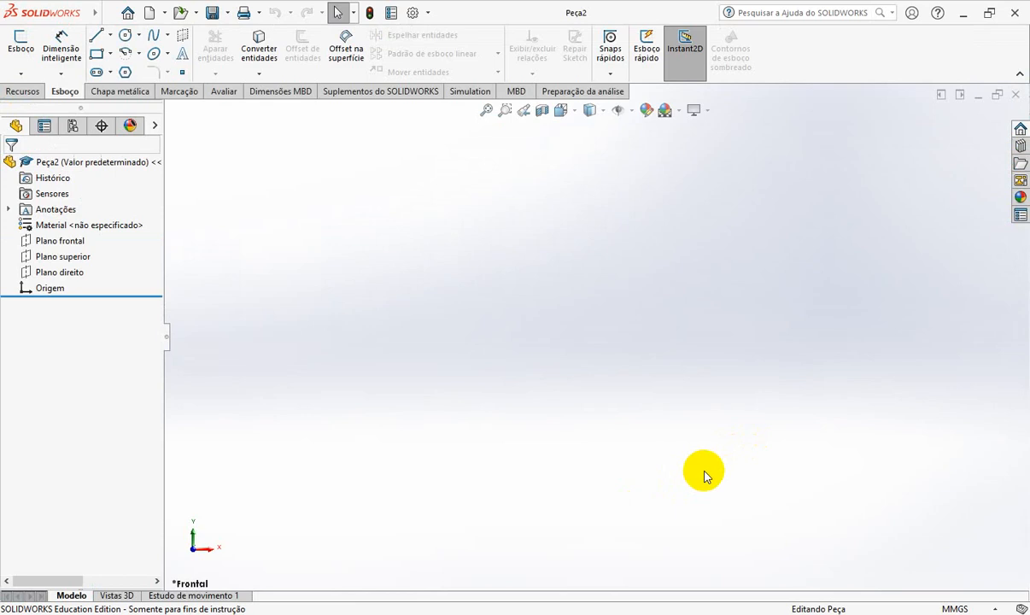
pyautogui.hotkey('alt', 'Tab')
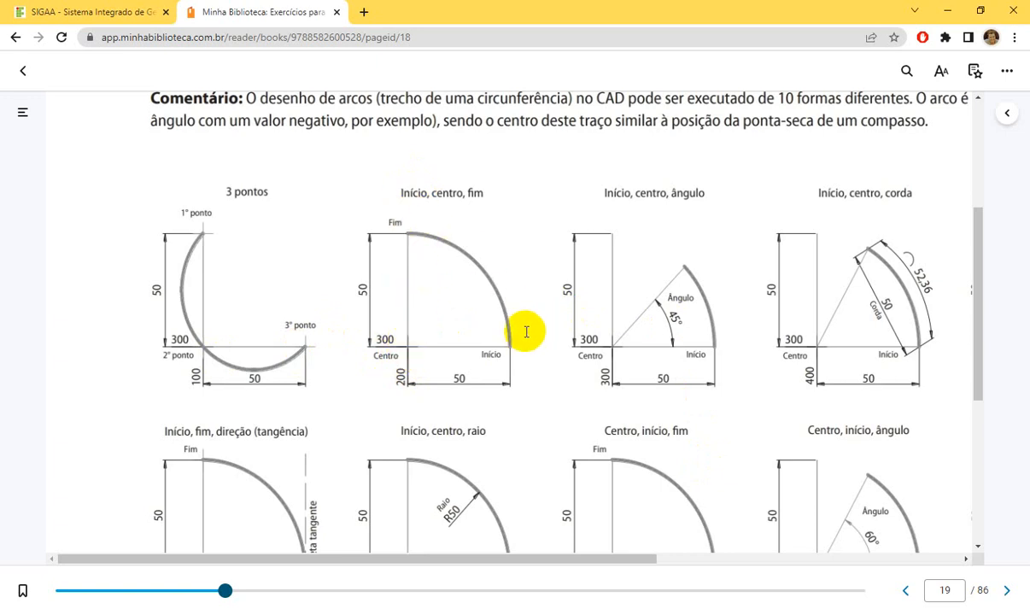
pyautogui.hotkey('alt', 'Tab')
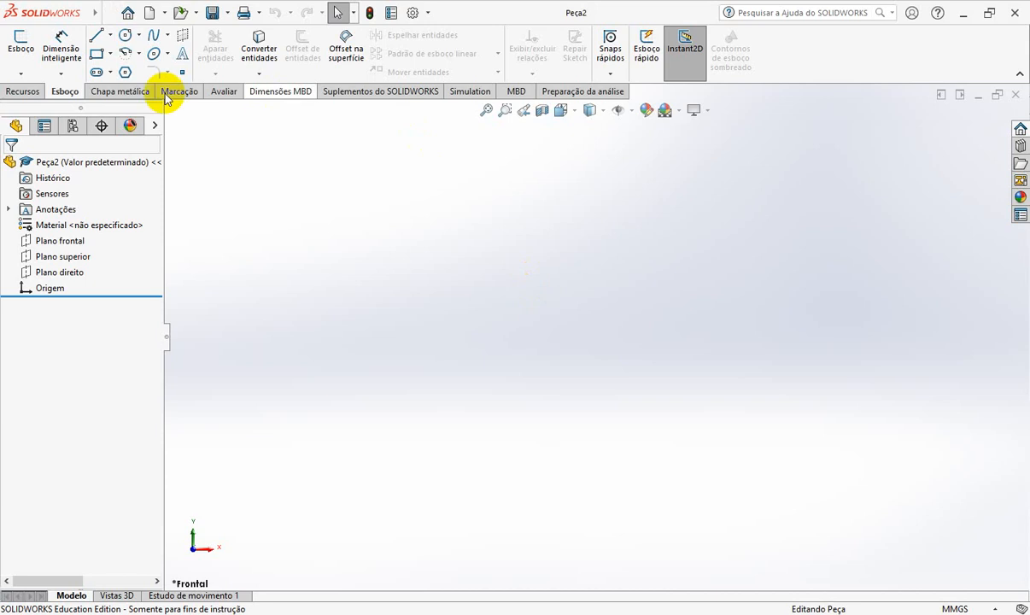
# On the front plane, sketch a 90° centerpoint arc centred on the origin, about 57 mm in radius, from directly above the origin to its right.
pyautogui.click(56, 247)
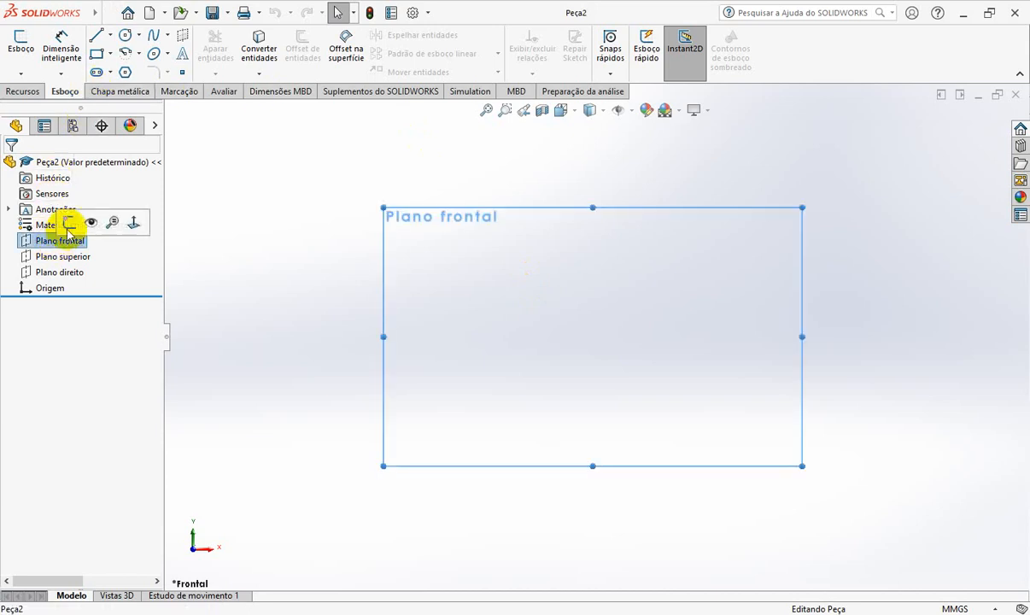
pyautogui.click(66, 222)
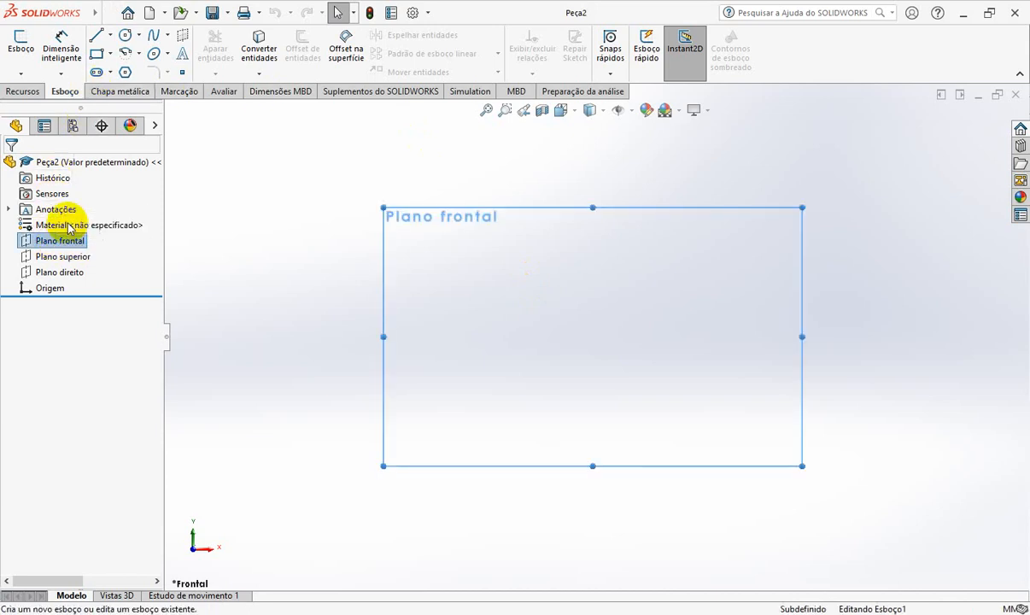
pyautogui.click(125, 53)
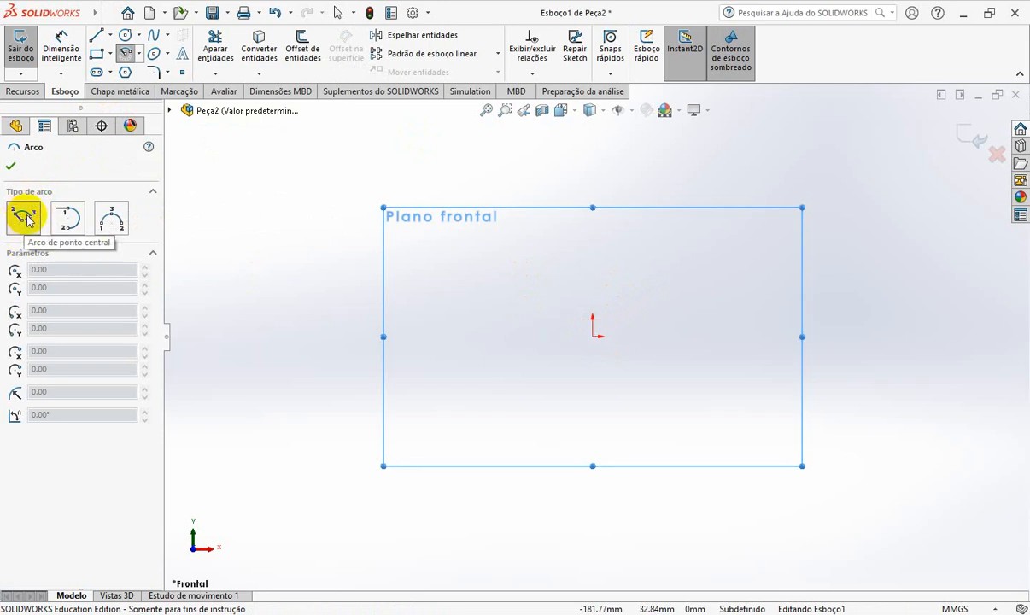
pyautogui.click(592, 335)
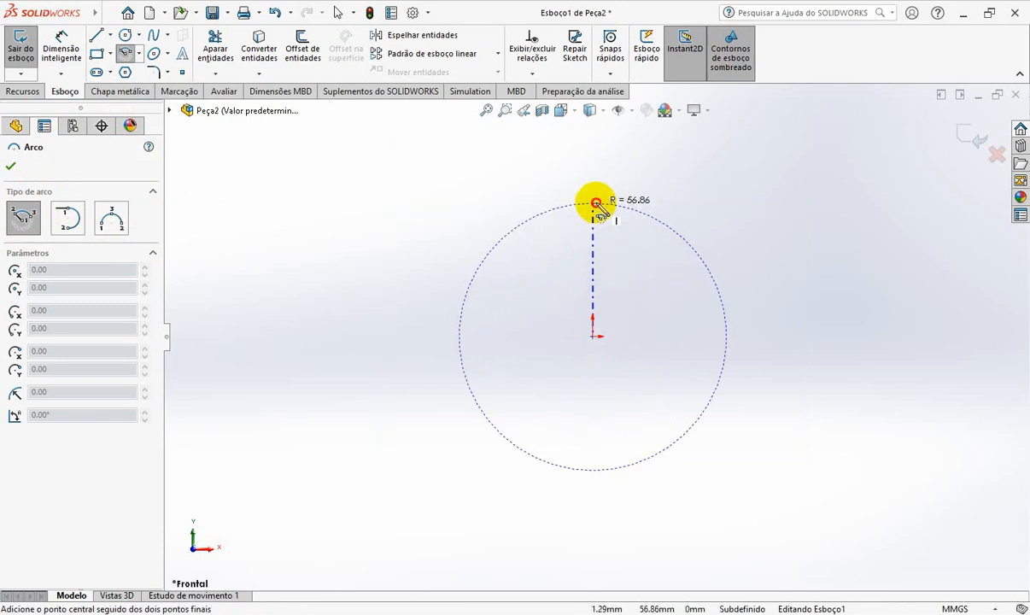
pyautogui.click(595, 203)
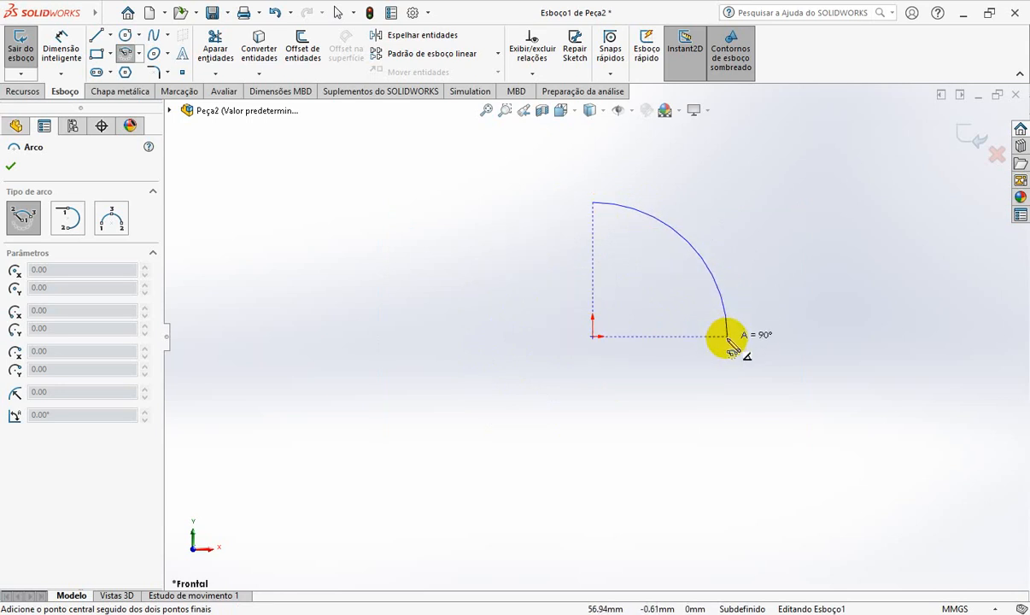
pyautogui.click(727, 336)
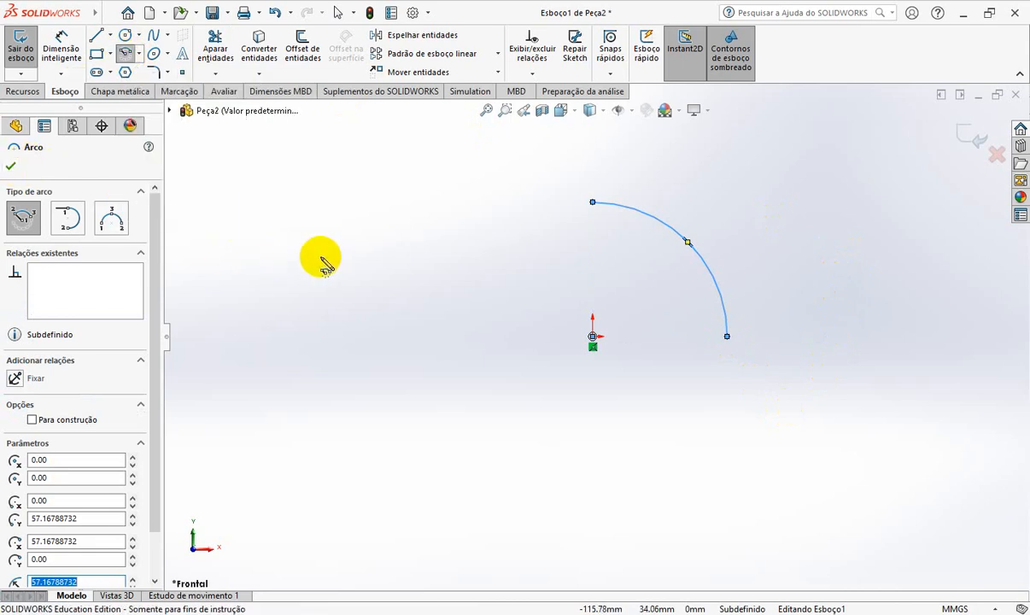
pyautogui.press('Escape')
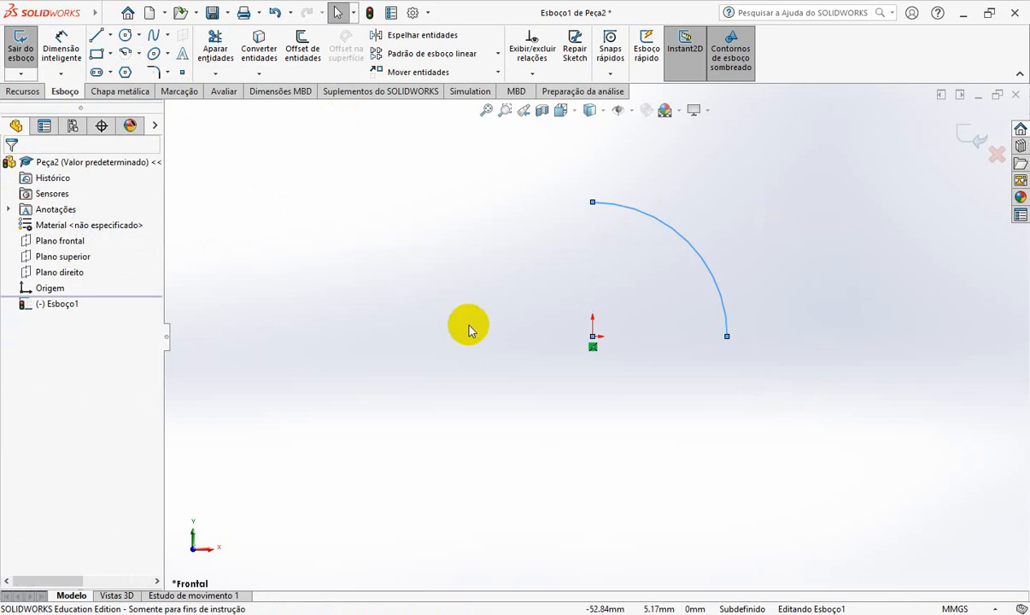
pyautogui.click(470, 330)
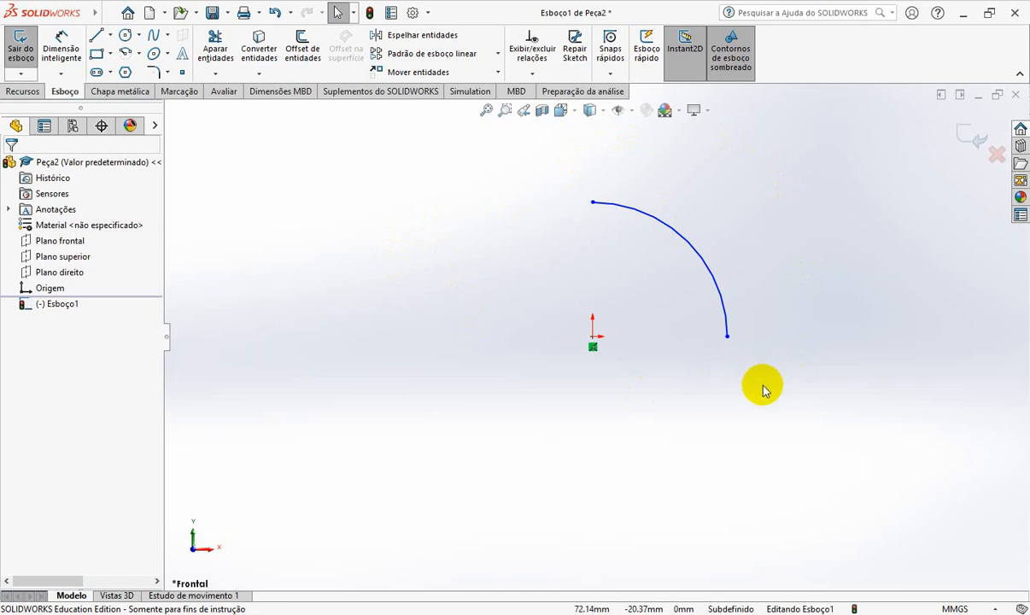
# Add a horizontal relation between the quarter arc's right endpoint and the origin.
pyautogui.click(728, 340)
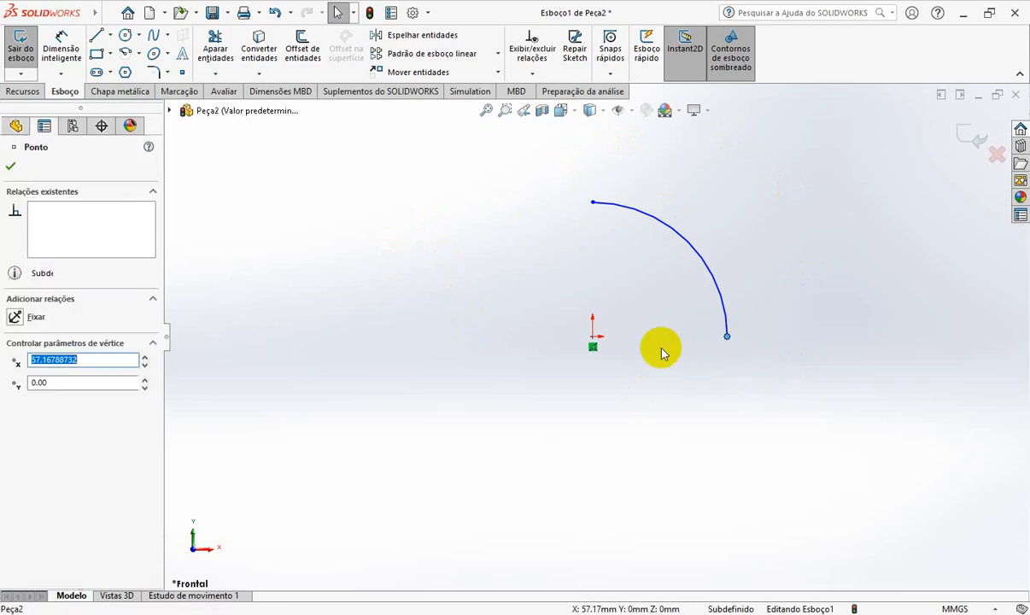
pyautogui.keyDown('ctrl'); pyautogui.click(593, 337); pyautogui.keyUp('ctrl')
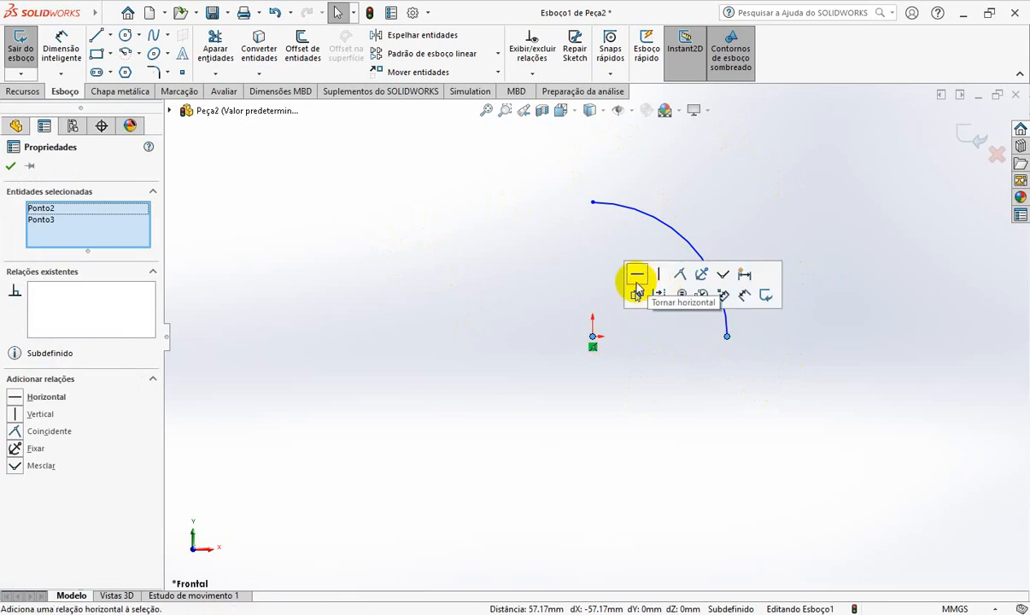
pyautogui.click(638, 278)
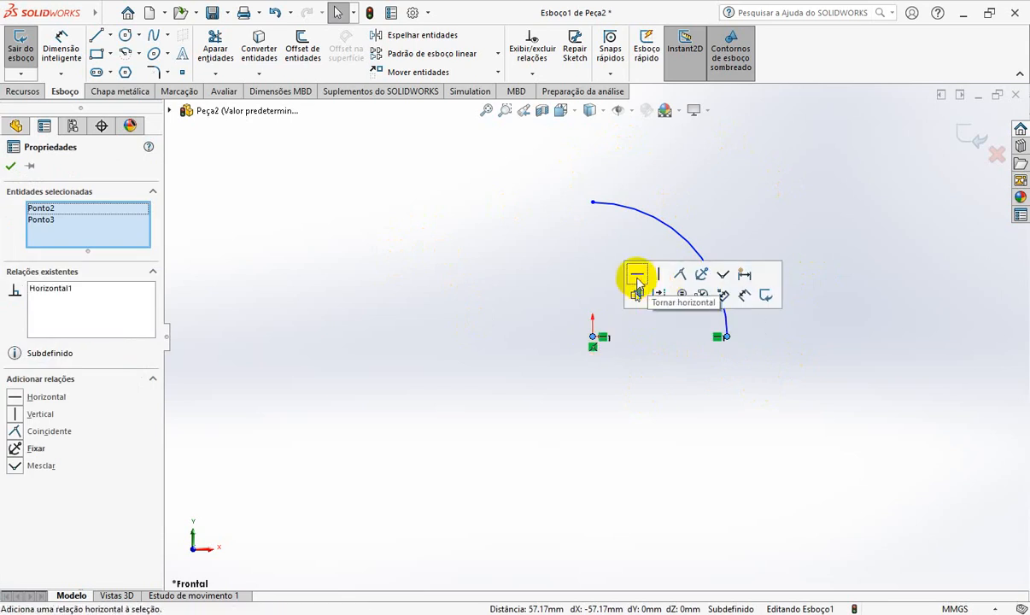
pyautogui.click(682, 449)
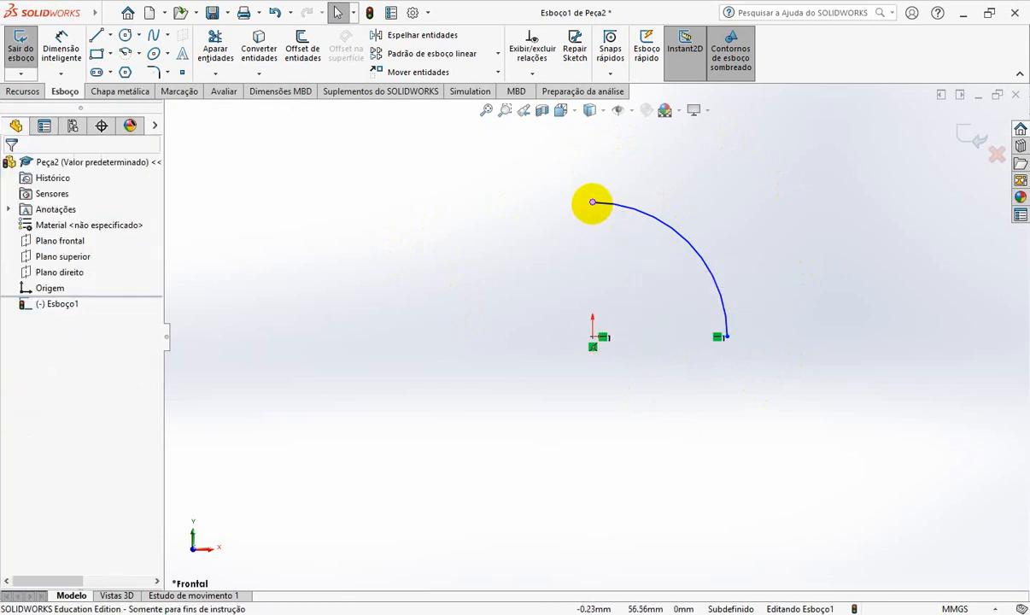
# Add a vertical relation between the quarter arc's upper endpoint and the origin.
pyautogui.click(593, 202)
pyautogui.keyDown('ctrl'); pyautogui.click(592, 337); pyautogui.keyUp('ctrl')
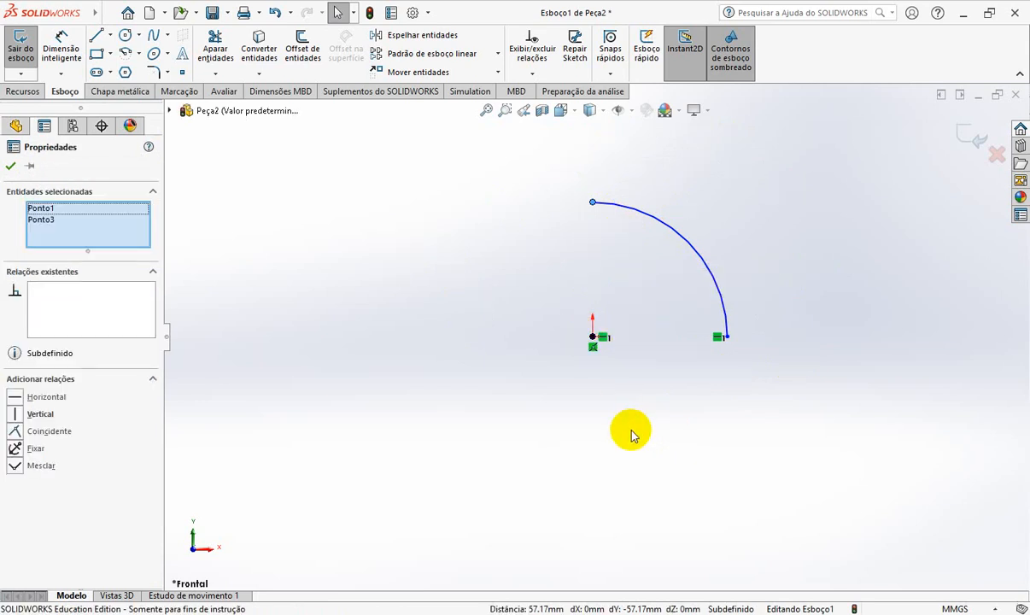
pyautogui.click(15, 415)
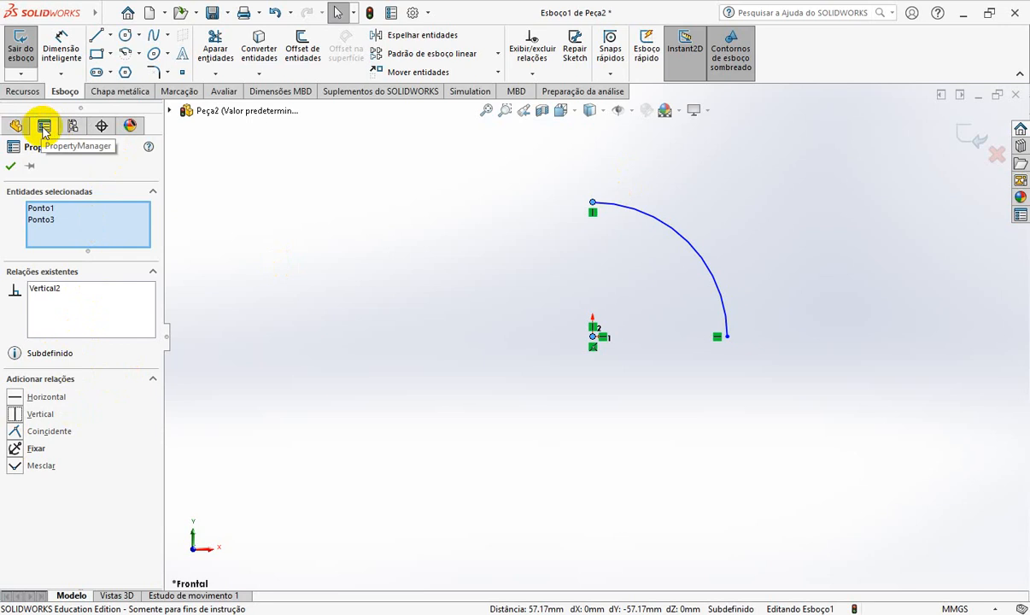
pyautogui.click(466, 345)
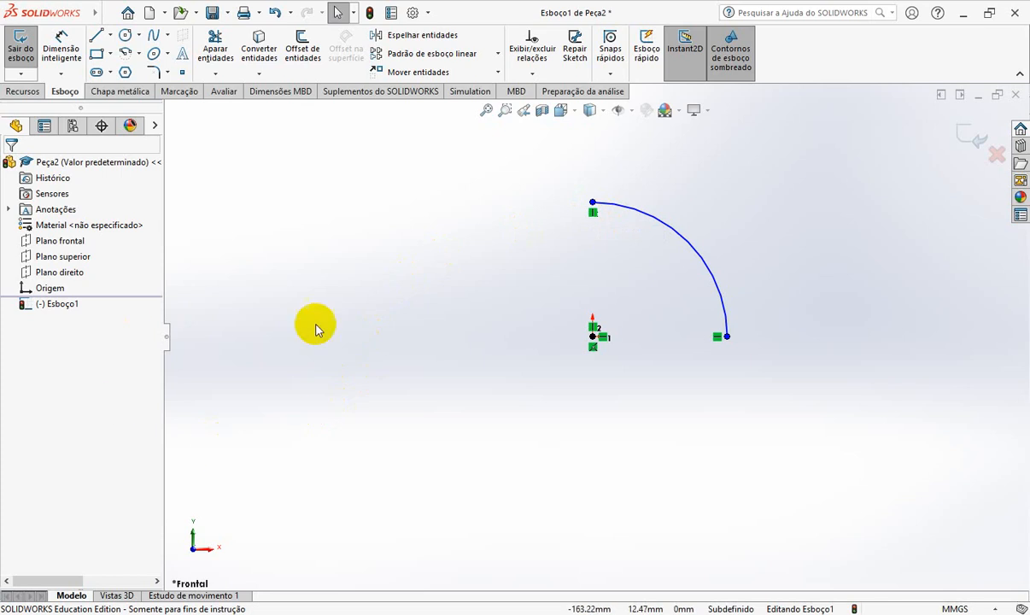
# Check the exercise drawing in the browser and dimension the horizontal distance from the origin to the arc's right endpoint as 50 mm.
pyautogui.hotkey('alt', 'Tab')
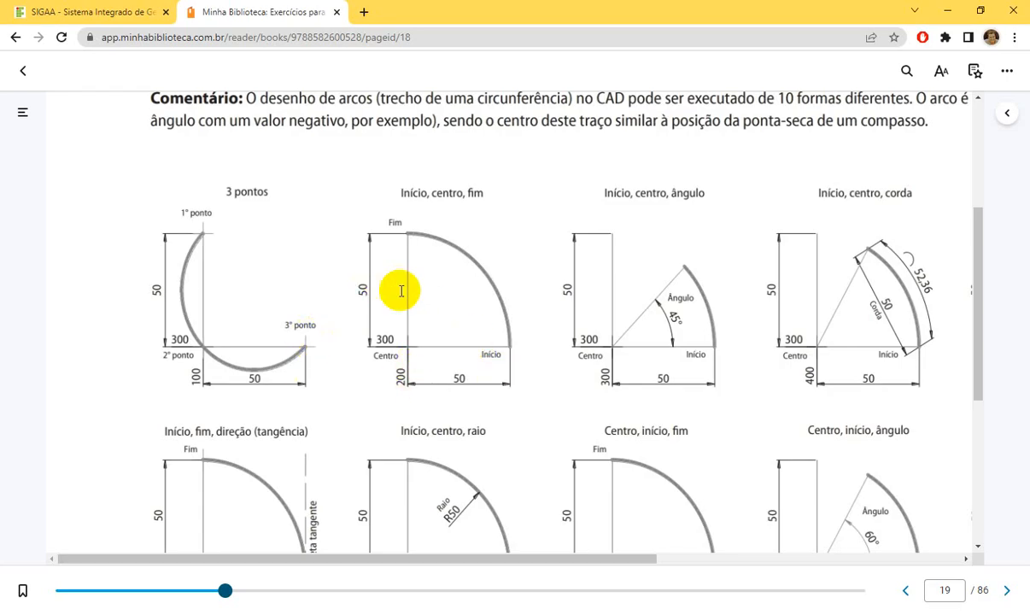
pyautogui.hotkey('alt', 'Tab')
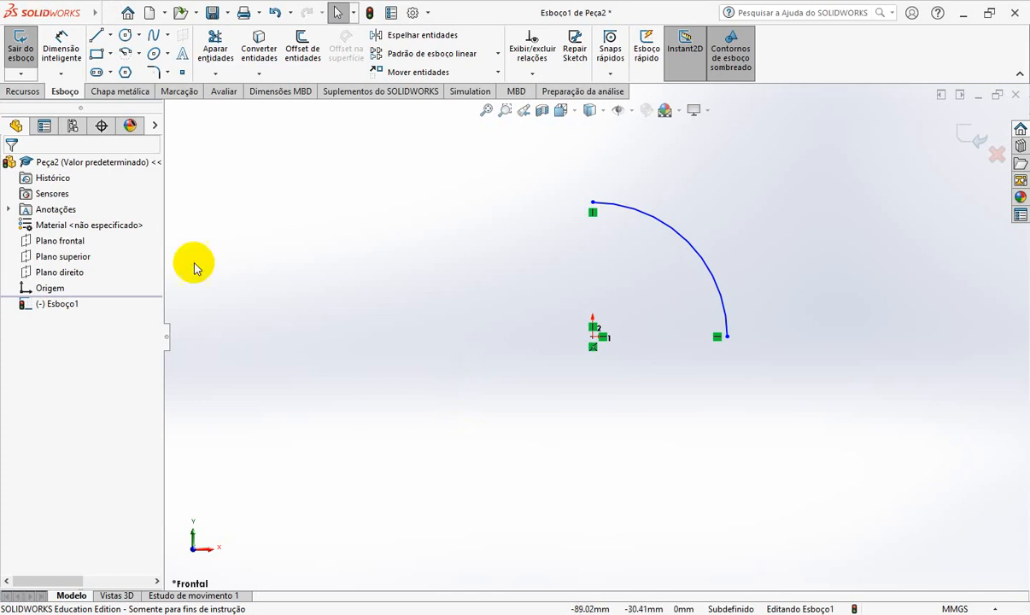
pyautogui.click(62, 49)
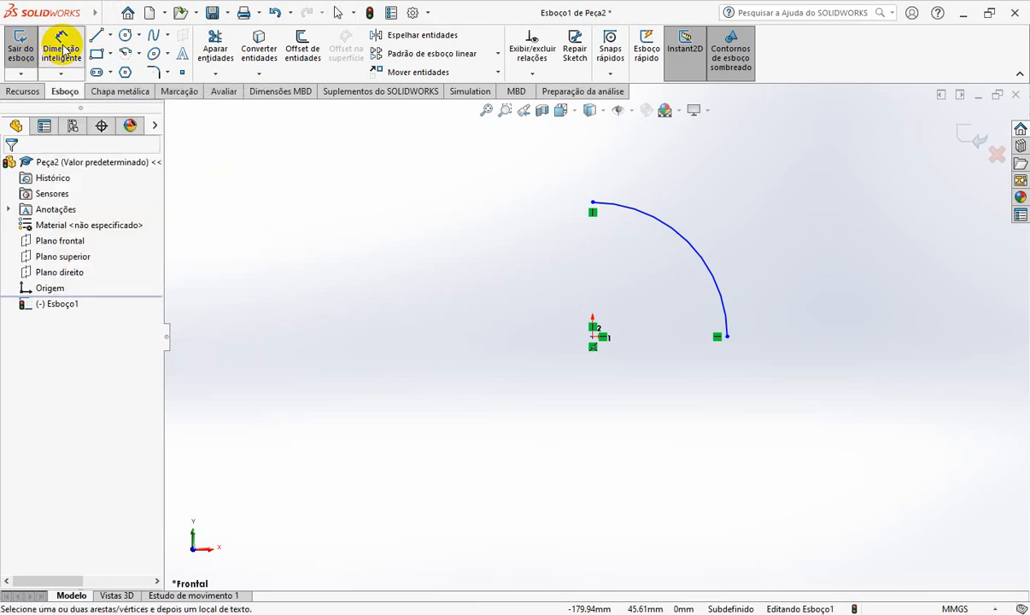
pyautogui.click(726, 337)
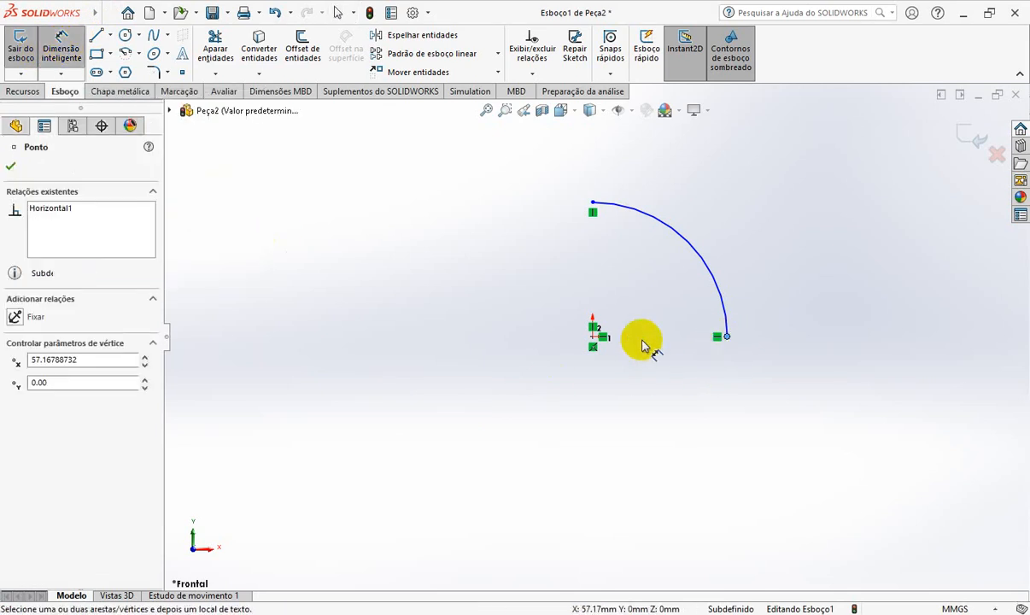
pyautogui.click(594, 339)
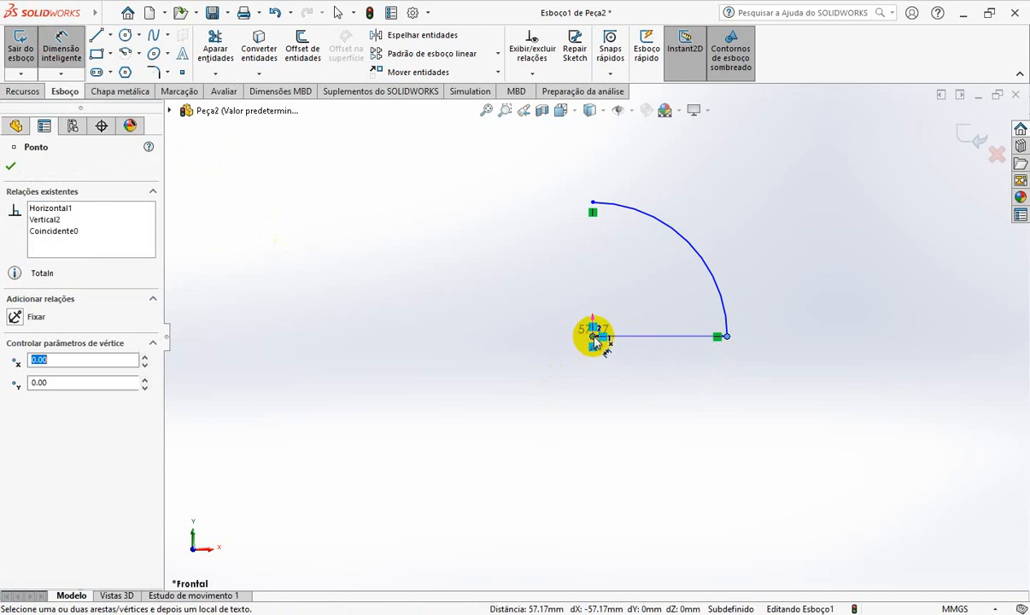
pyautogui.click(667, 430)
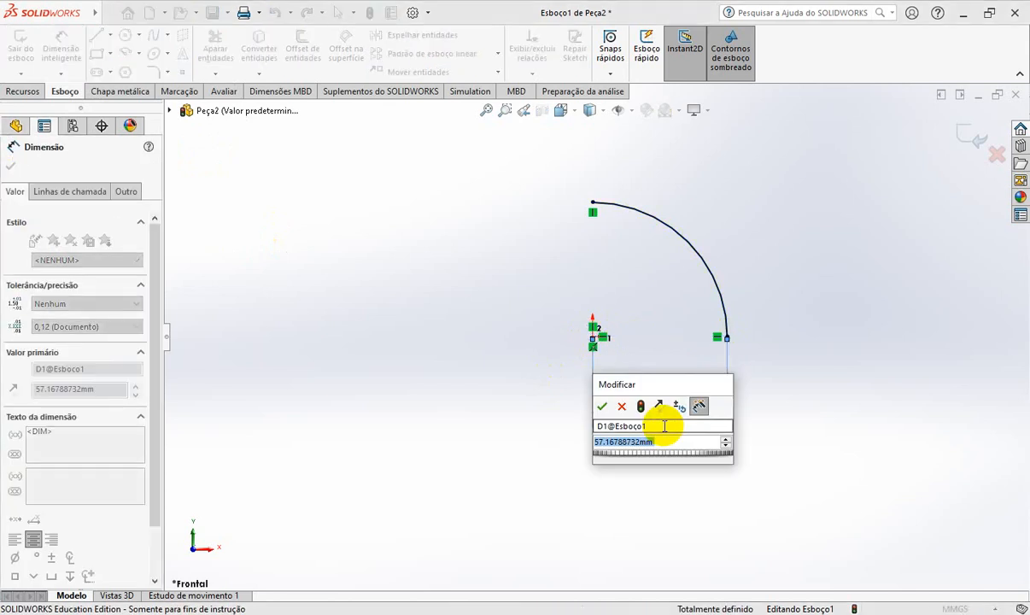
pyautogui.write('50')
pyautogui.press('Return')
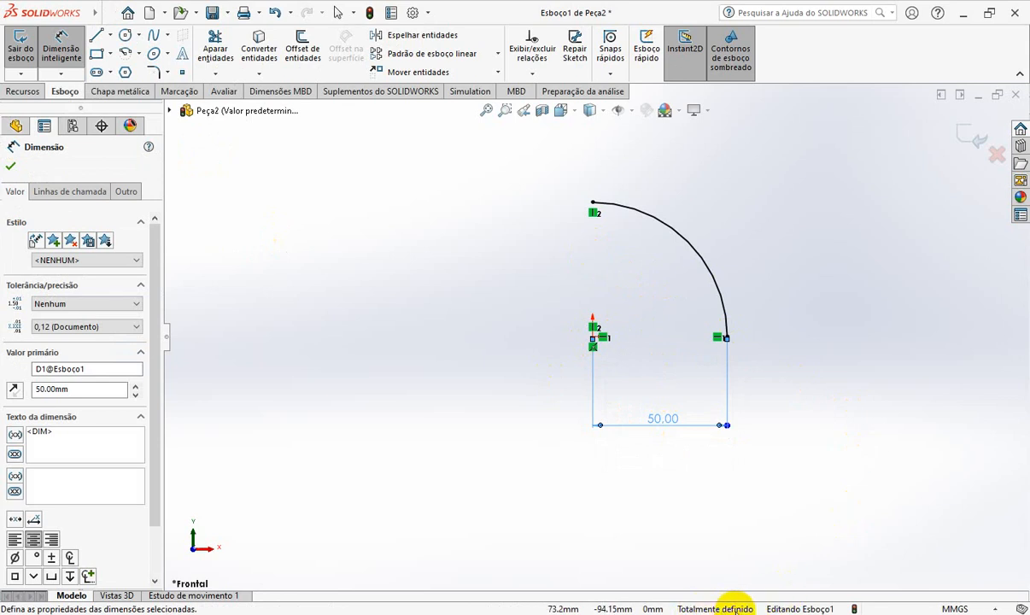
pyautogui.click(826, 485)
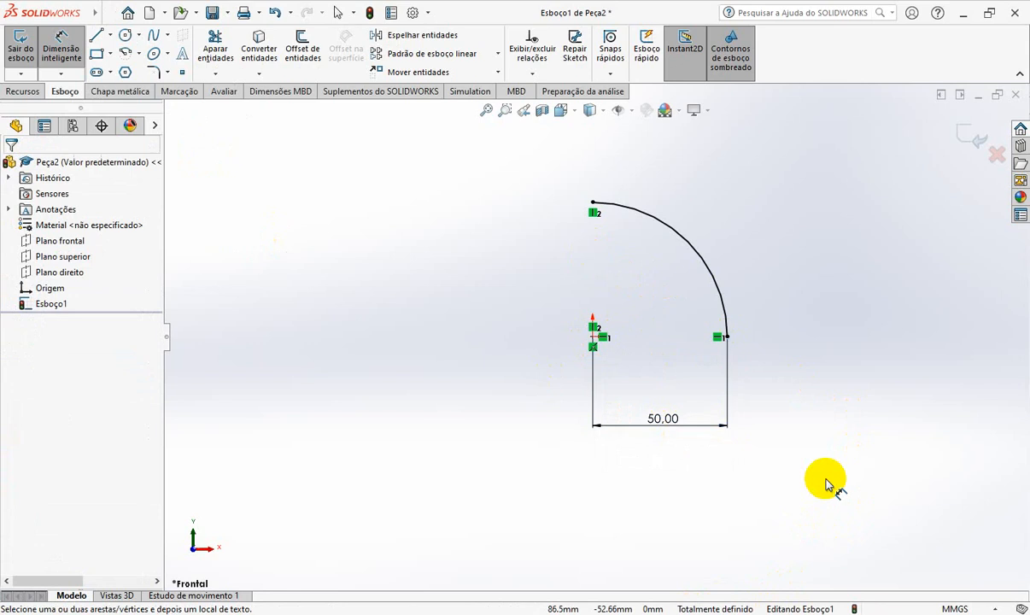
# Try to dimension the vertical distance between the arc's upper endpoint and the origin, as shown in the exercise book.
pyautogui.hotkey('alt', 'Tab')
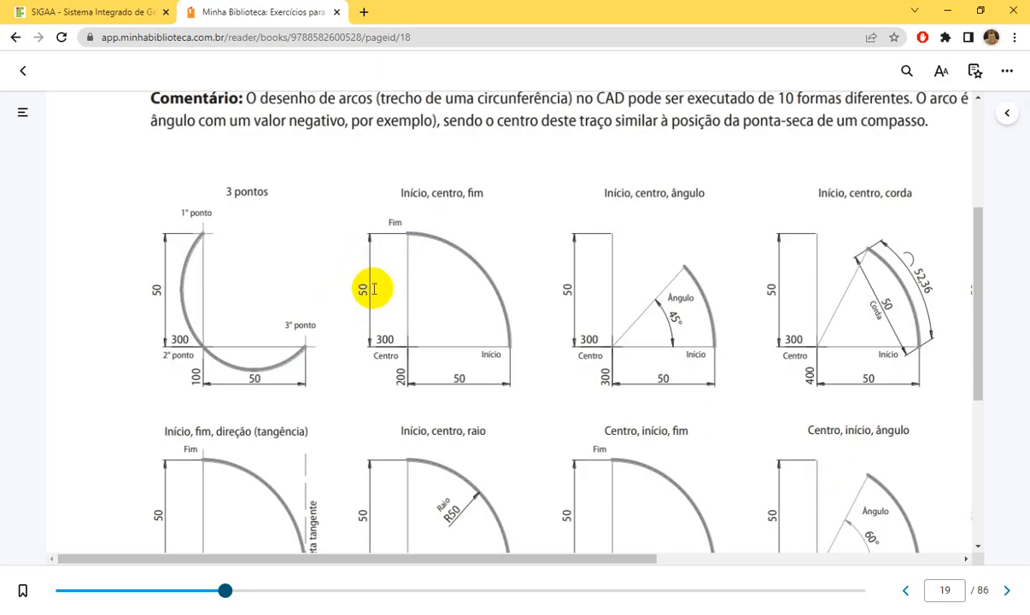
pyautogui.hotkey('alt', 'Tab')
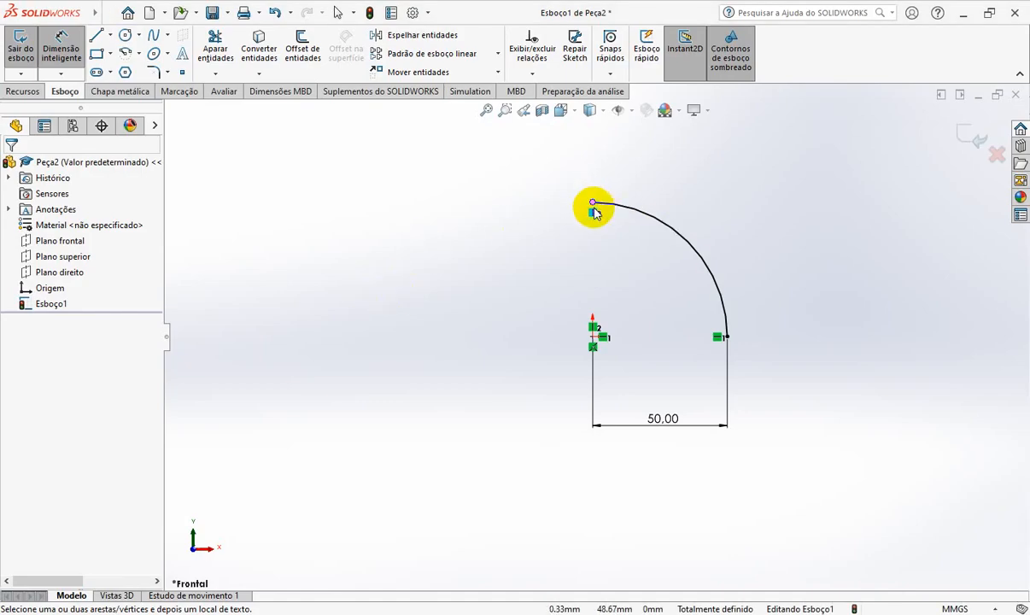
pyautogui.click(594, 205)
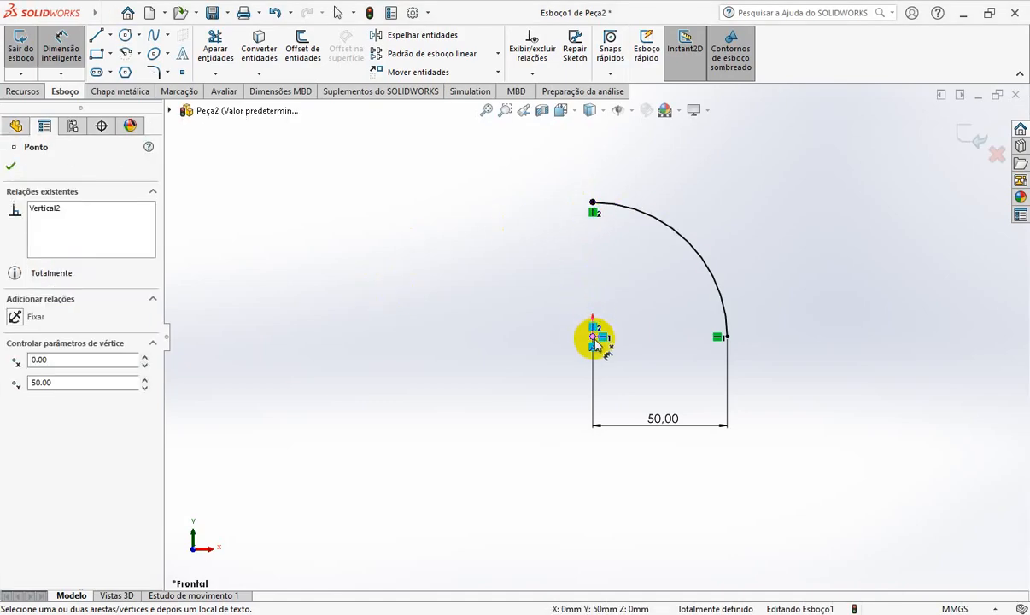
pyautogui.click(592, 338)
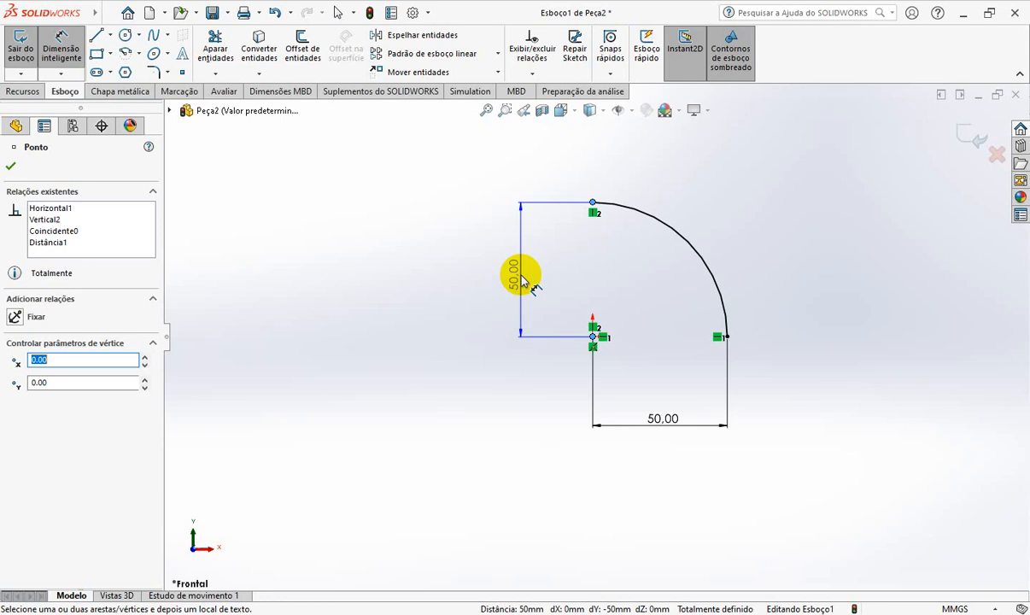
pyautogui.click(523, 278)
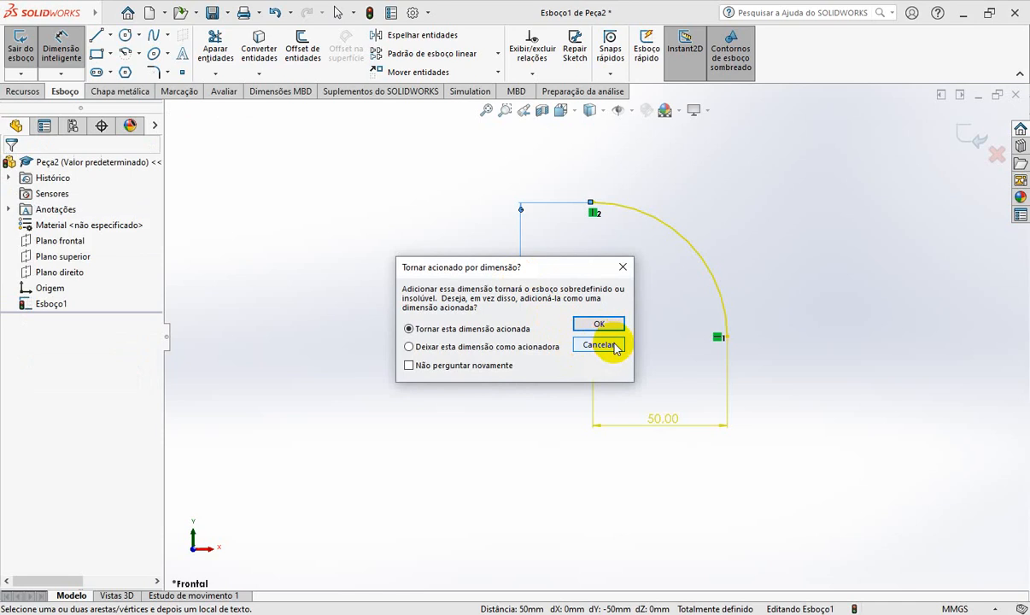
pyautogui.click(598, 344)
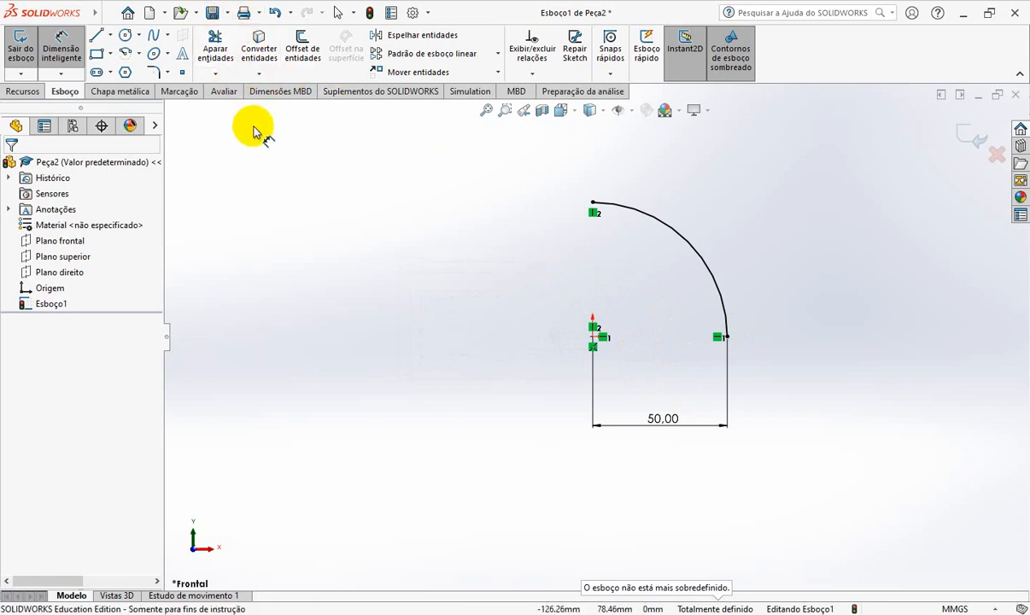
# Save the part as 2-7-02 alongside 2-7-01 and close its document.
pyautogui.press('f')
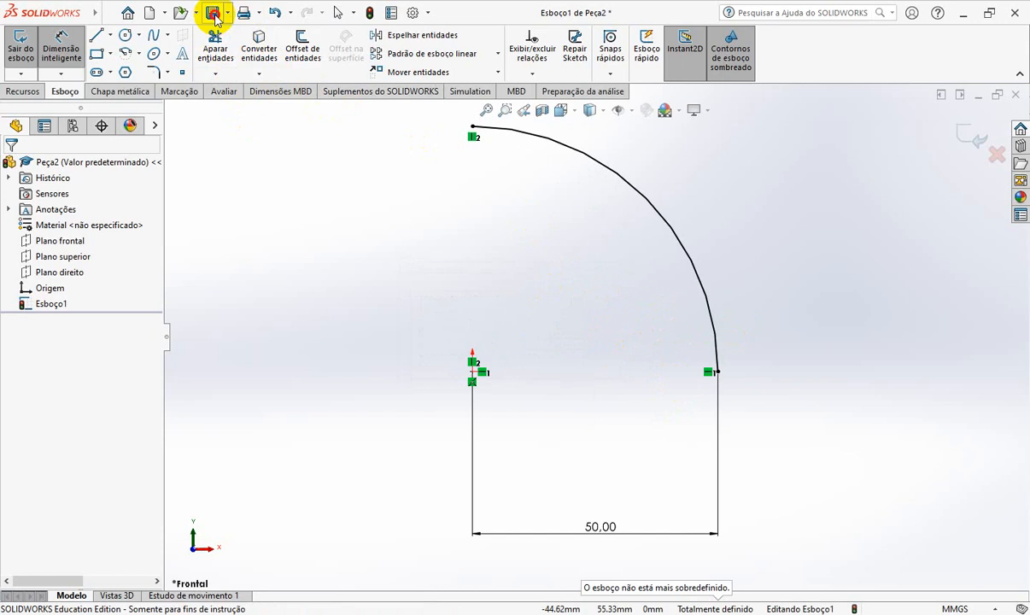
pyautogui.click(214, 17)
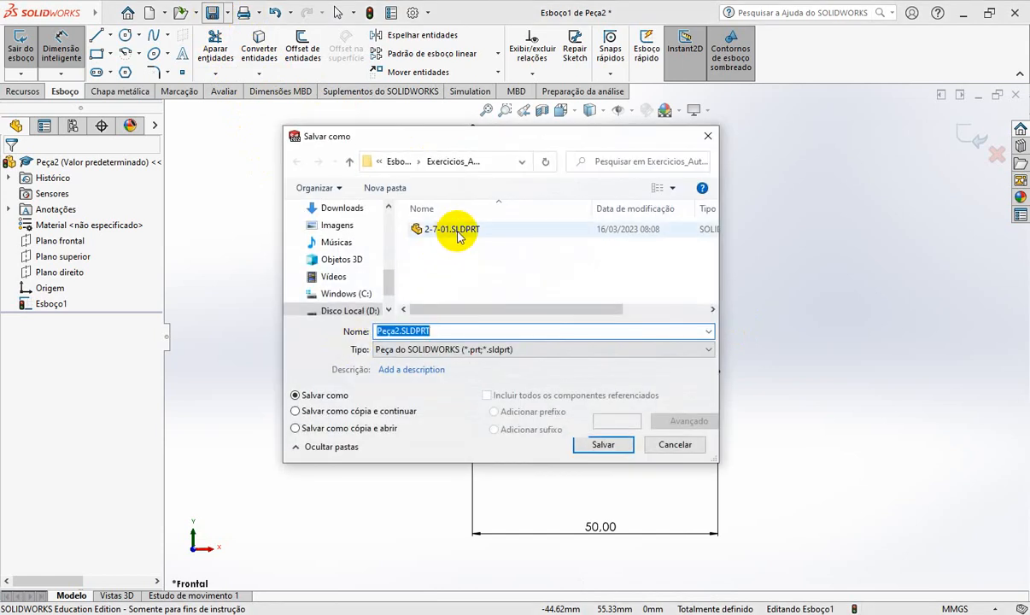
pyautogui.click(455, 233)
pyautogui.doubleClick(467, 333)
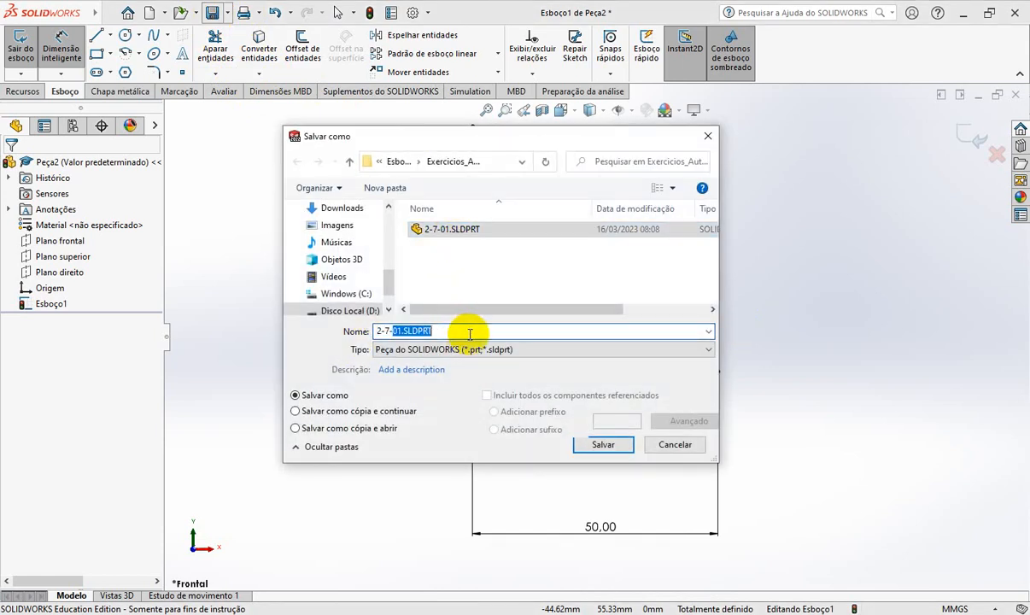
pyautogui.write('02')
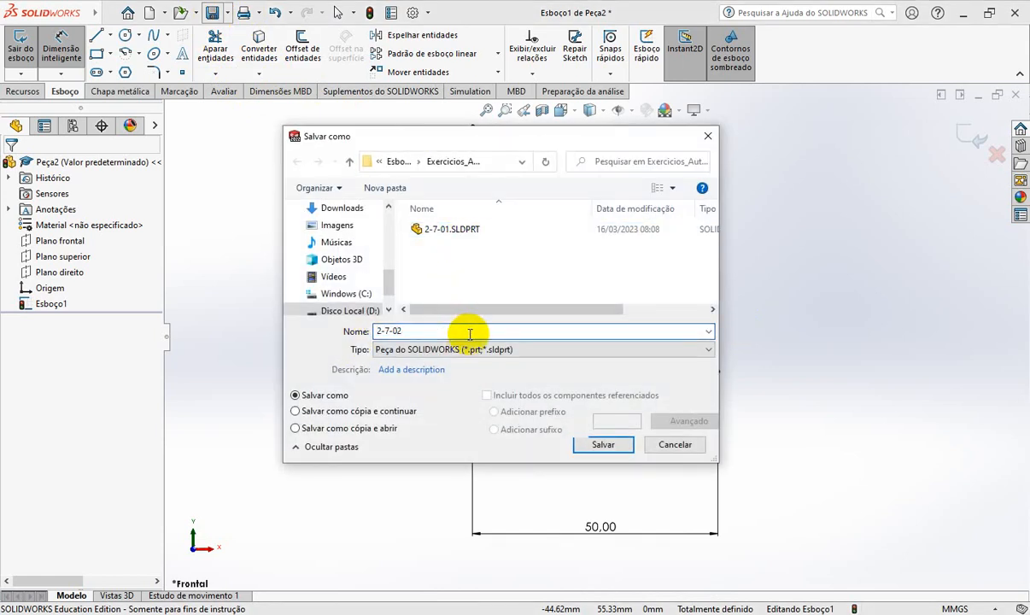
pyautogui.press('Return')
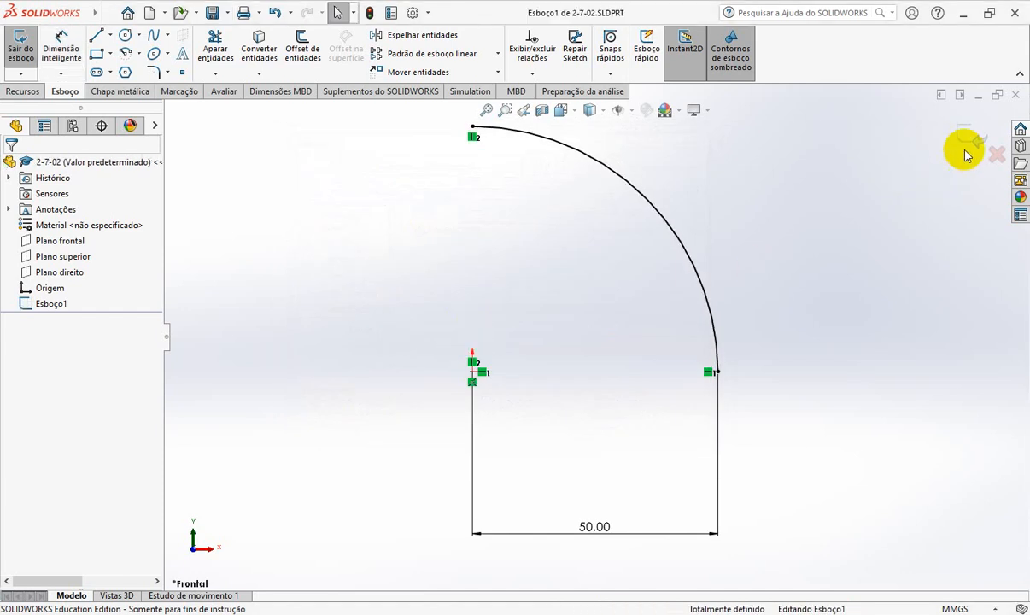
pyautogui.click(1015, 96)
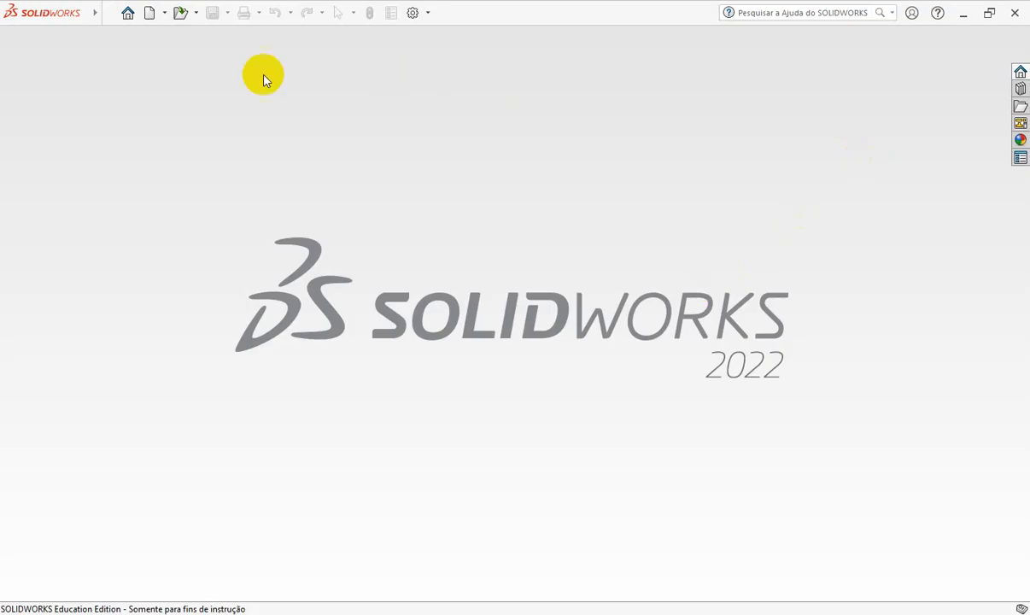
# Create a new part document and consult the start, centre, angle arc exercise in the browser's exercise book.
pyautogui.click(149, 12)
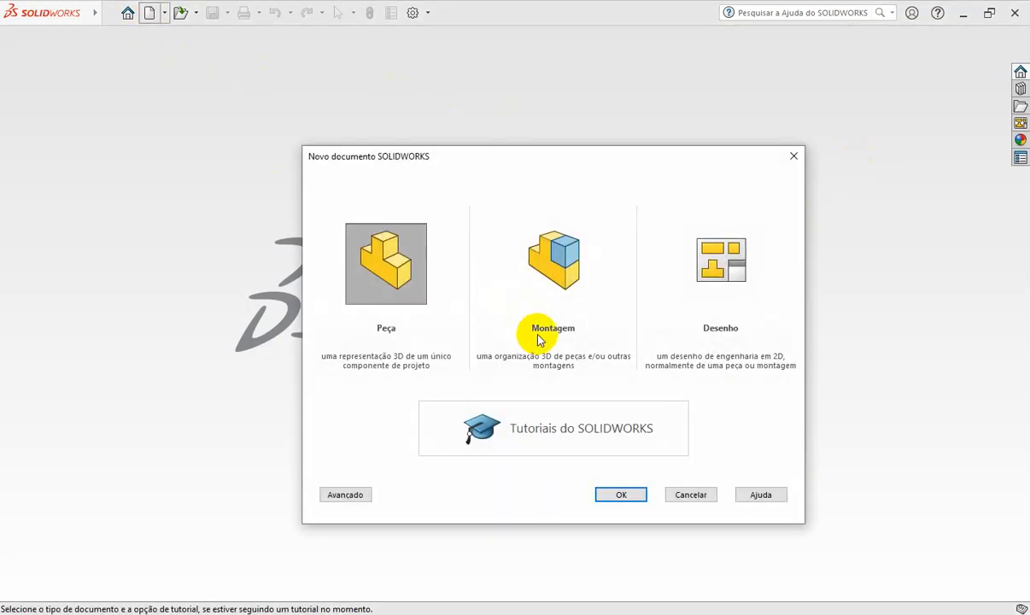
pyautogui.doubleClick(414, 275)
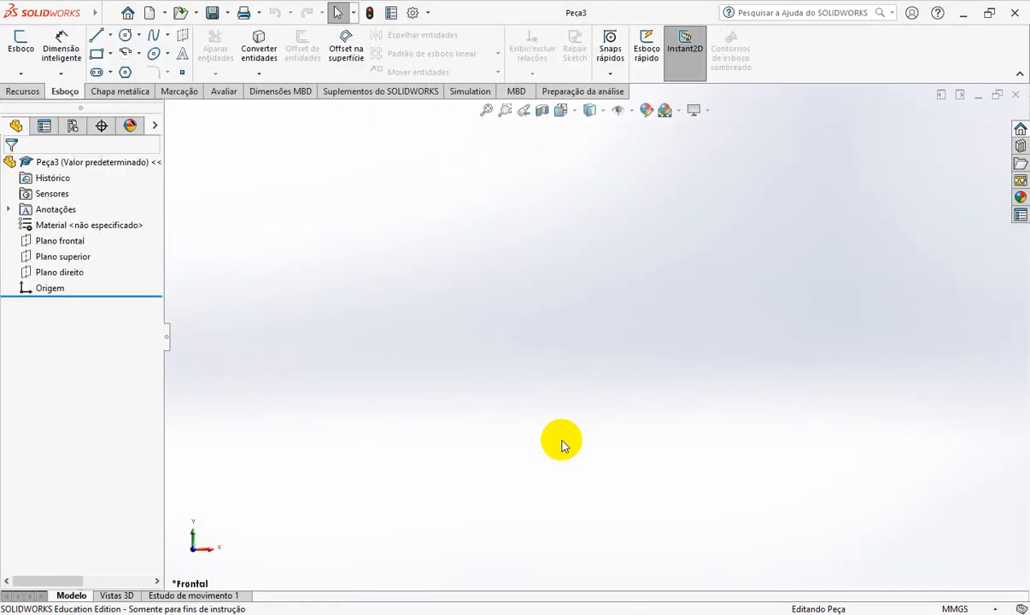
pyautogui.hotkey('alt', 'Tab')
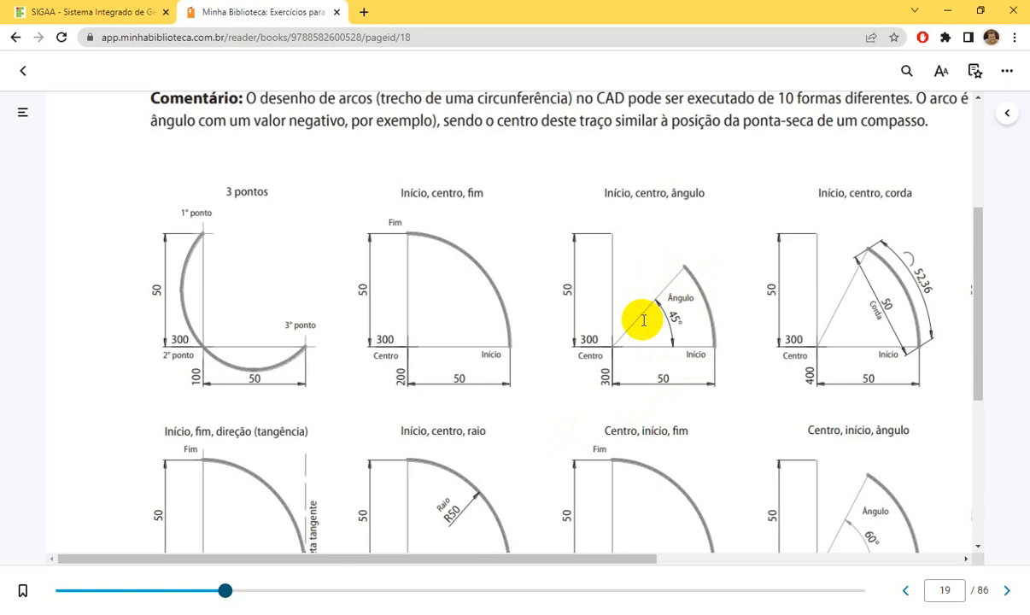
pyautogui.hotkey('alt', 'Tab')
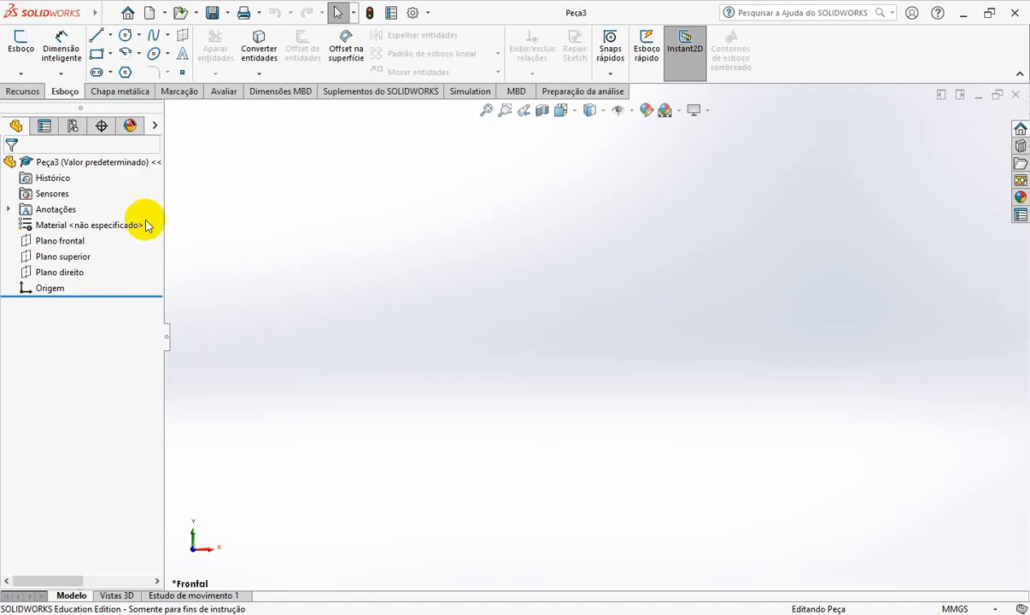
# On the front plane, sketch a centerpoint arc centred on the origin, about 72 mm in radius and 45° upward from the horizontal, and compare it with the exercise.
pyautogui.click(72, 239)
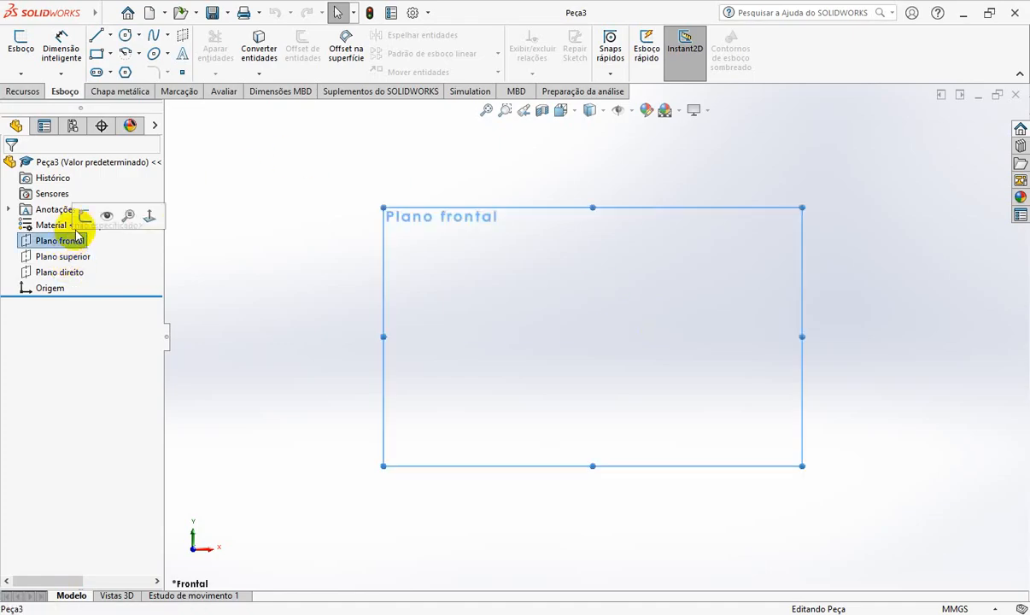
pyautogui.click(83, 219)
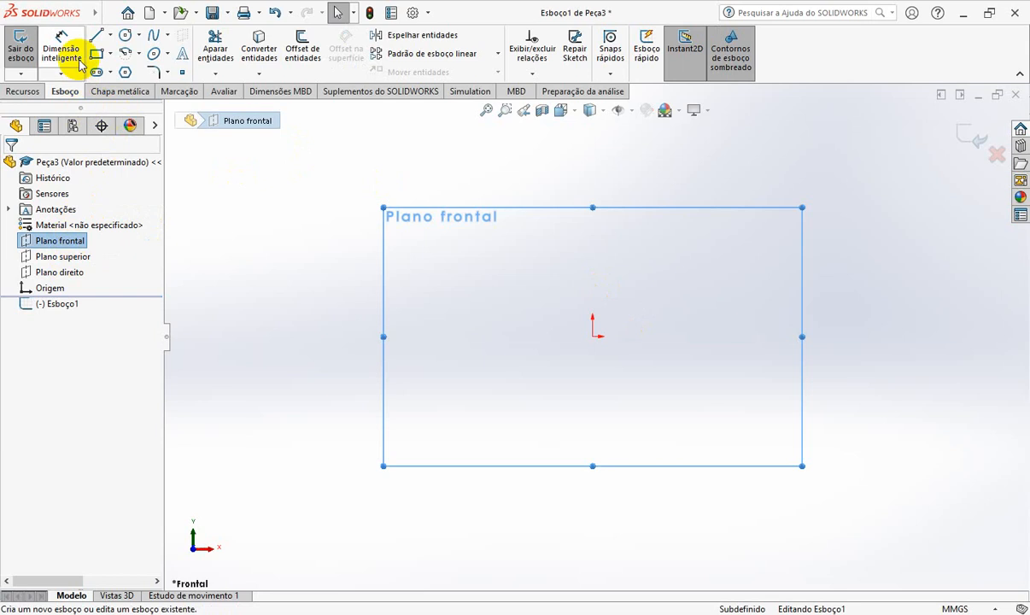
pyautogui.click(123, 52)
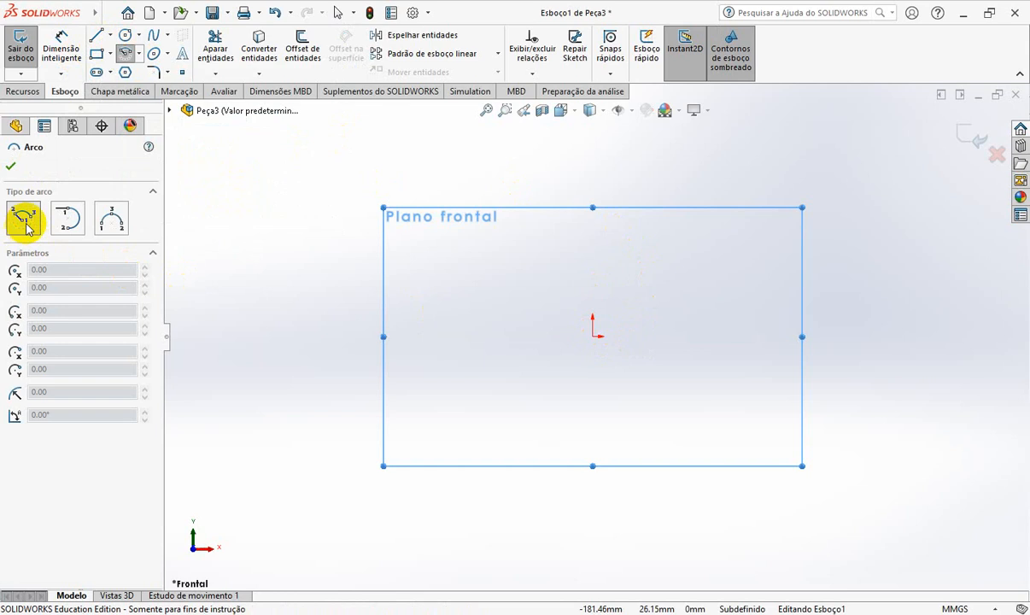
pyautogui.click(594, 336)
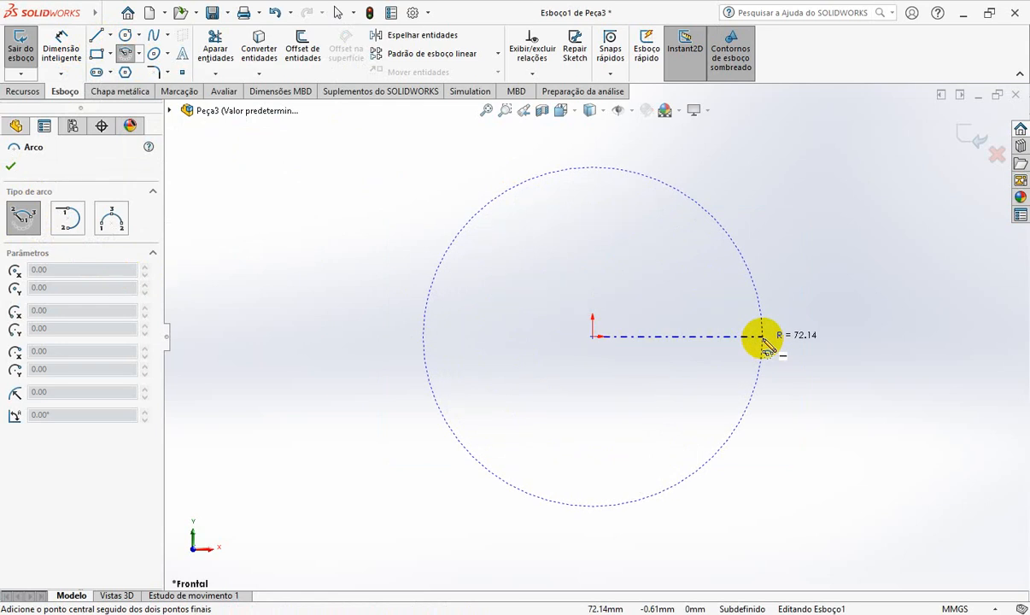
pyautogui.click(763, 338)
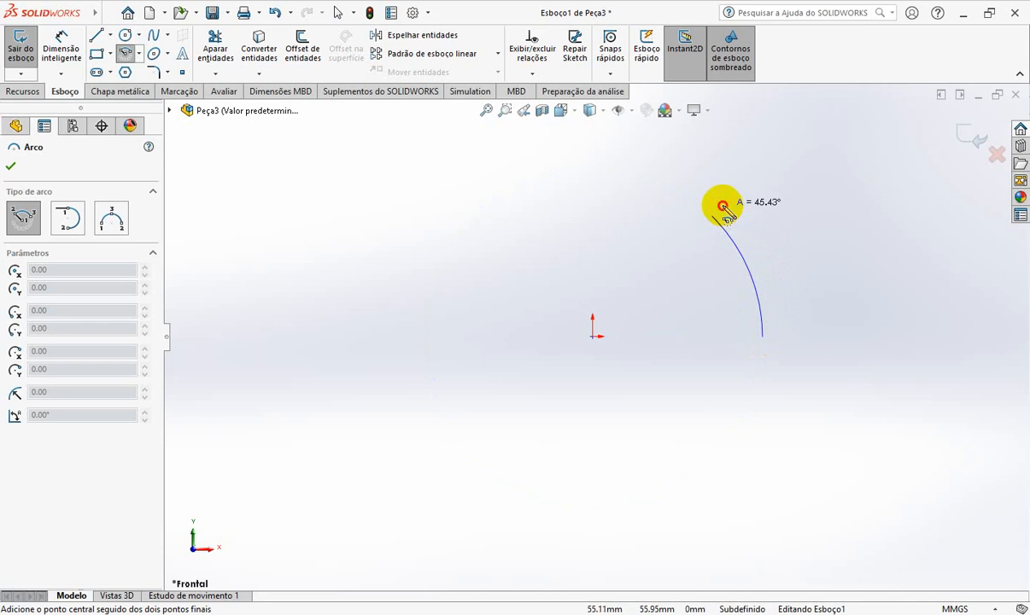
pyautogui.click(713, 215)
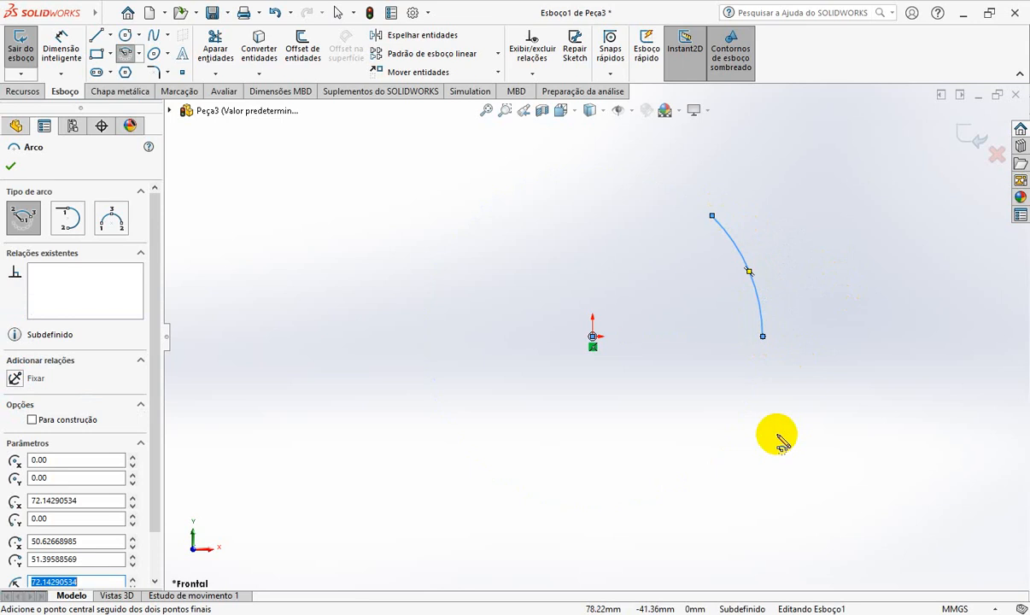
pyautogui.hotkey('alt', 'Tab')
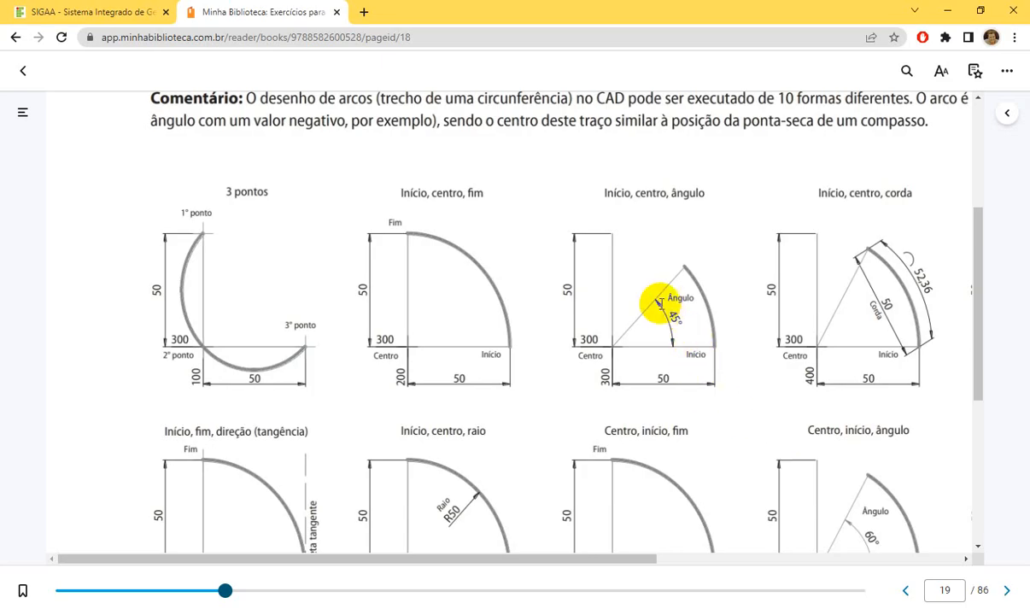
pyautogui.hotkey('alt', 'Tab')
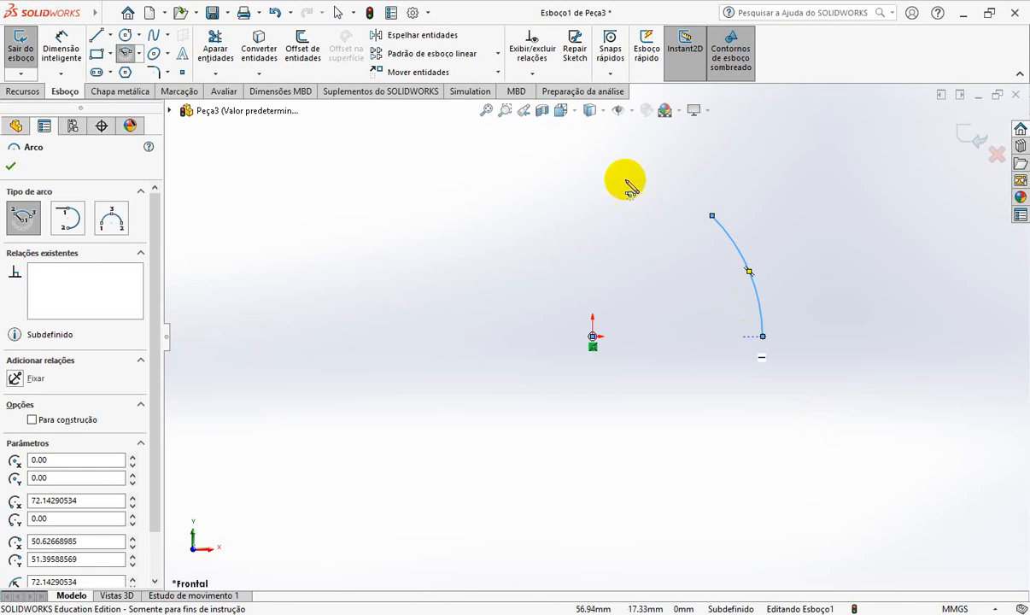
# Draw construction lines from the arc's upper endpoint to the origin and from the origin horizontally to its lower endpoint.
pyautogui.click(98, 37)
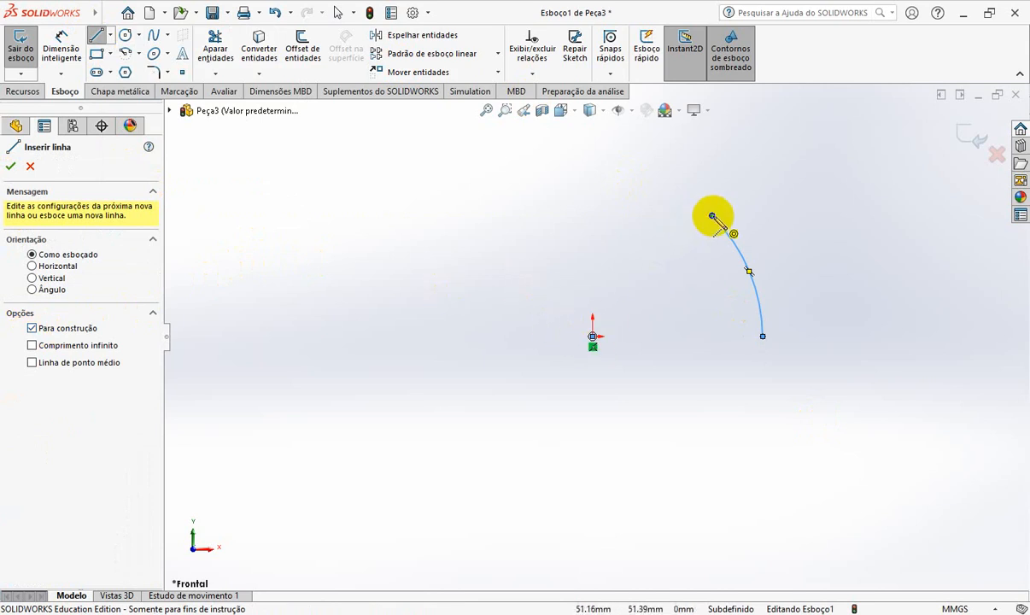
pyautogui.click(712, 216)
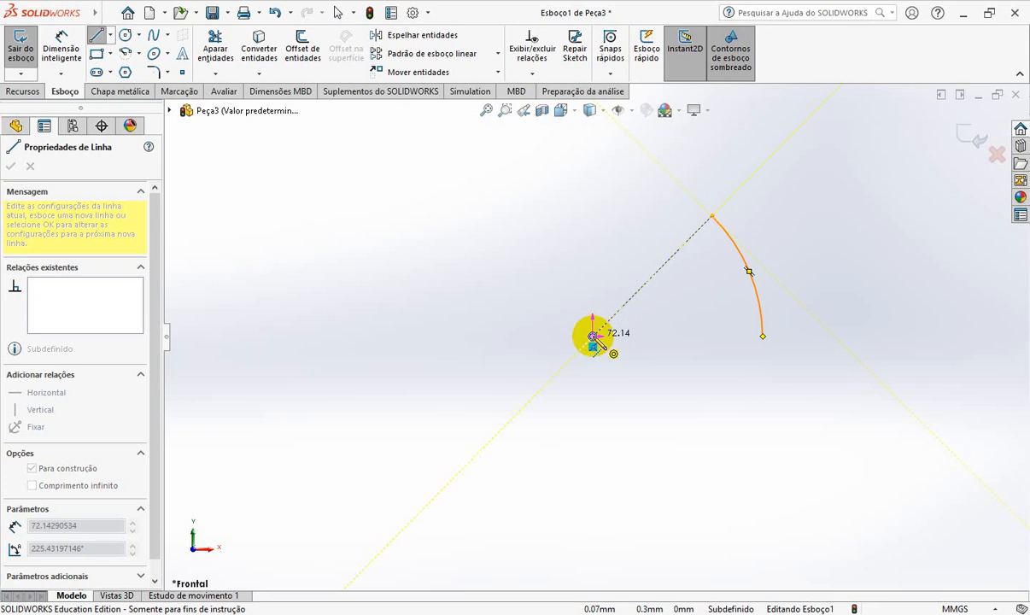
pyautogui.click(592, 337)
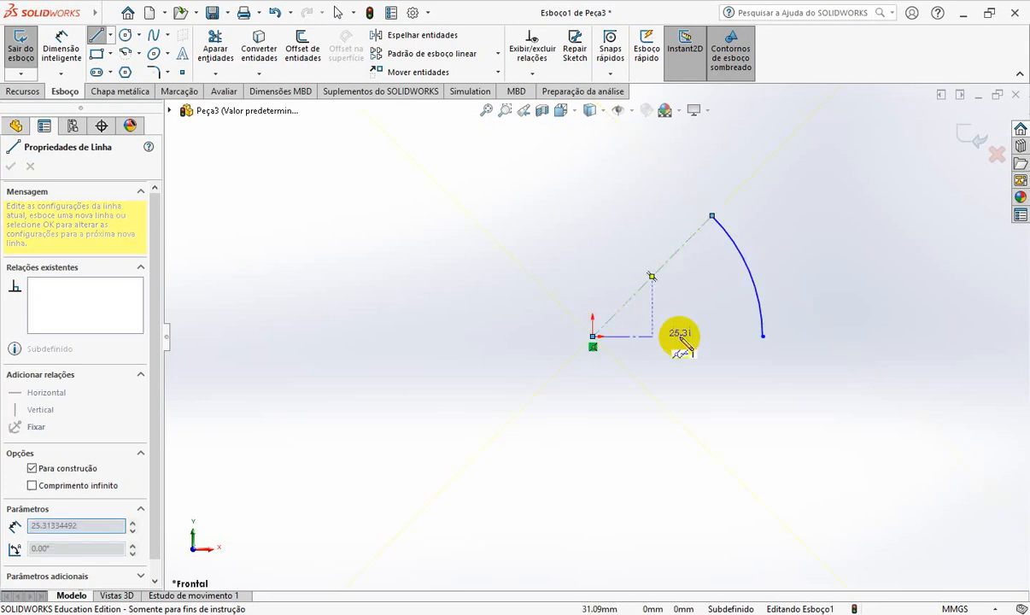
pyautogui.click(762, 336)
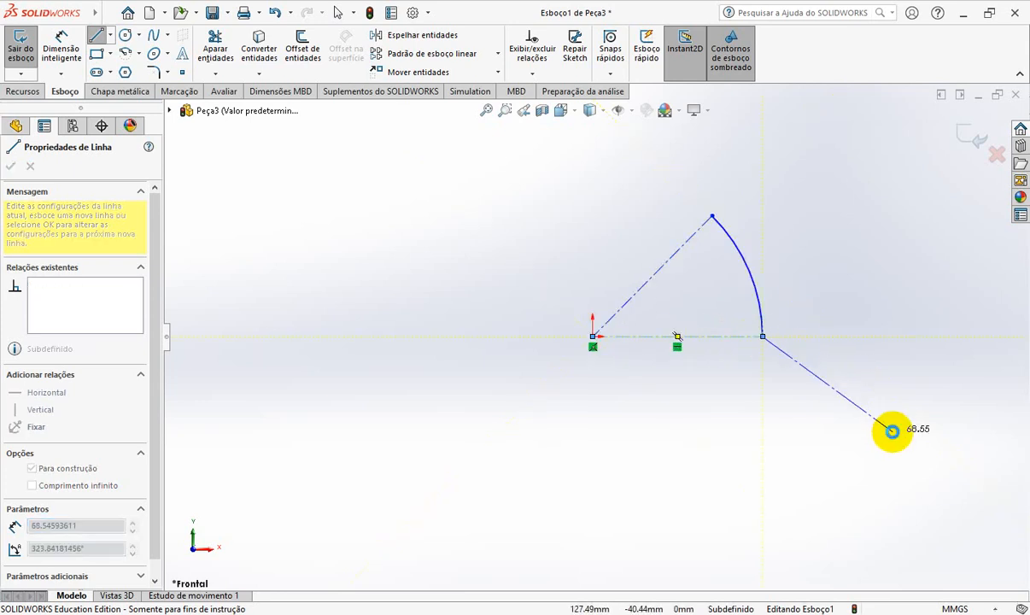
pyautogui.press('Escape')
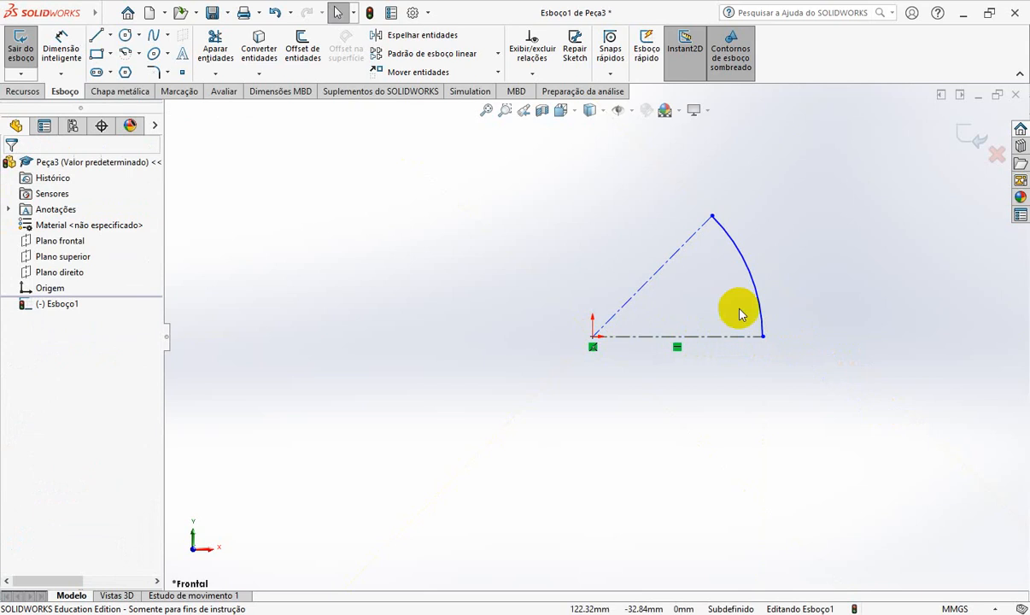
# Dimension the angle between the two construction lines as 45°.
pyautogui.click(77, 60)
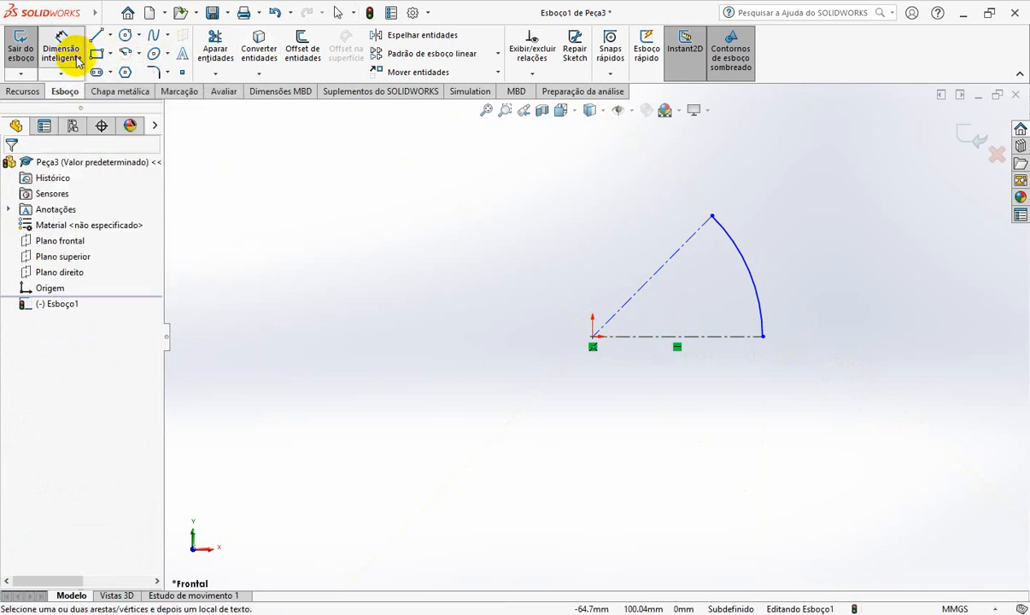
pyautogui.click(687, 238)
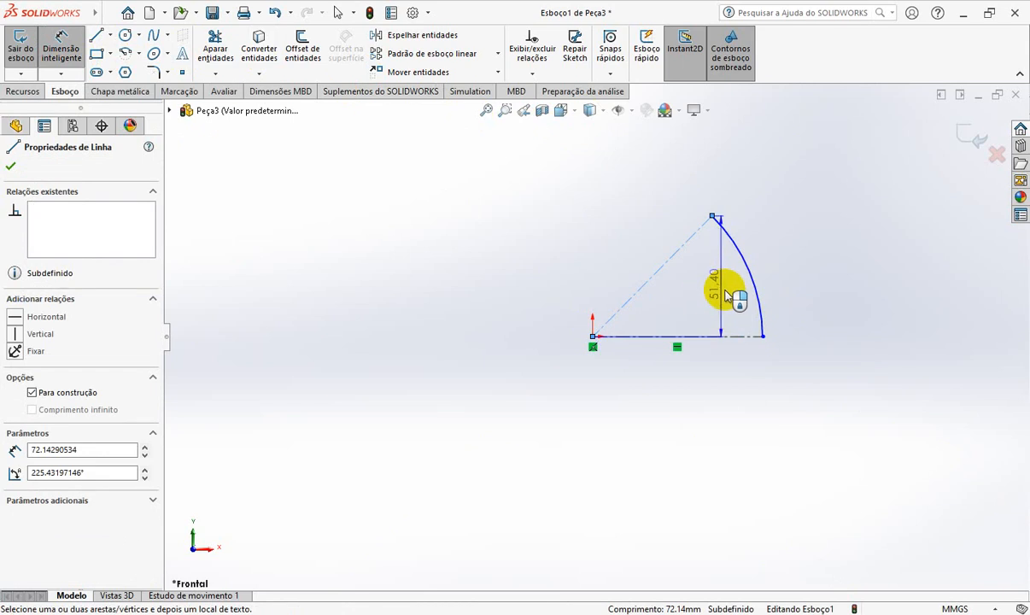
pyautogui.click(735, 340)
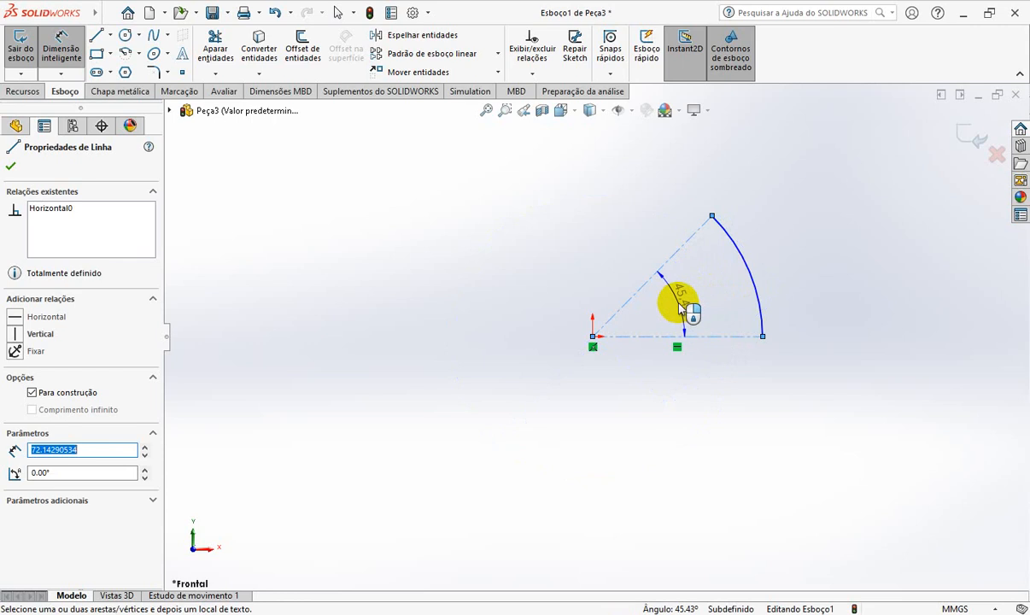
pyautogui.click(680, 309)
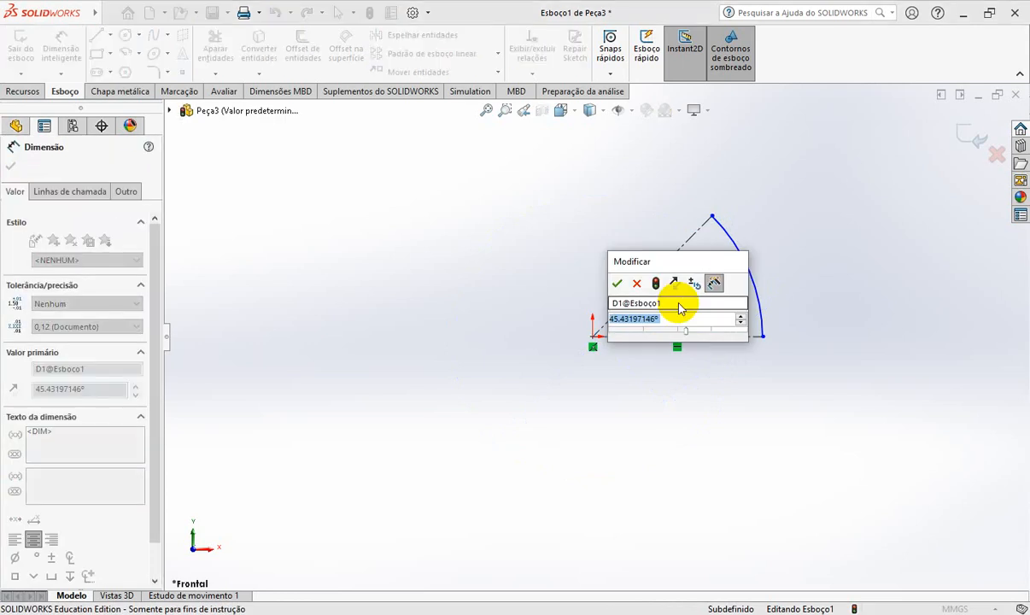
pyautogui.write('45')
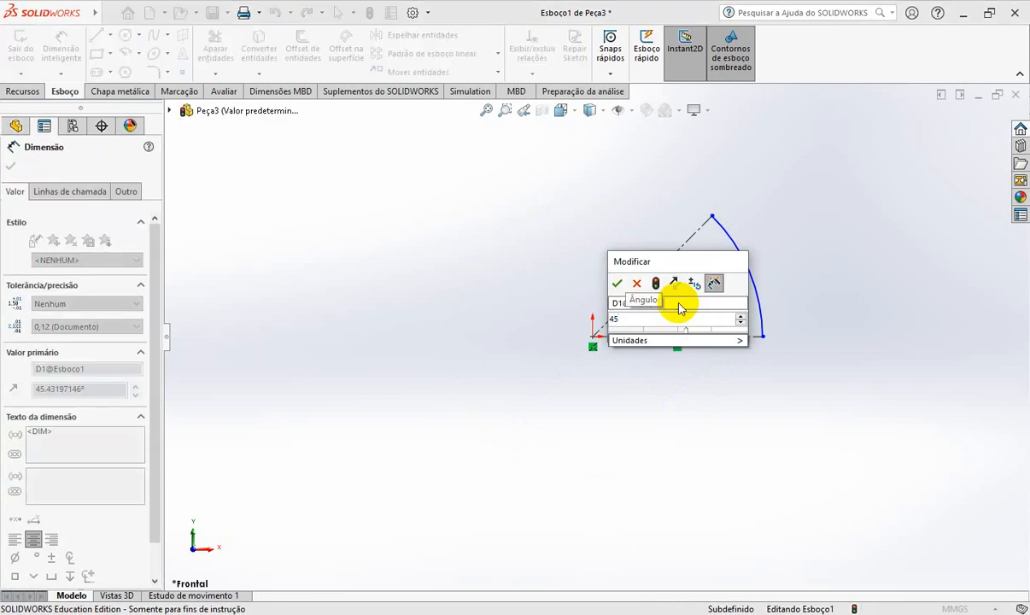
pyautogui.press('Return')
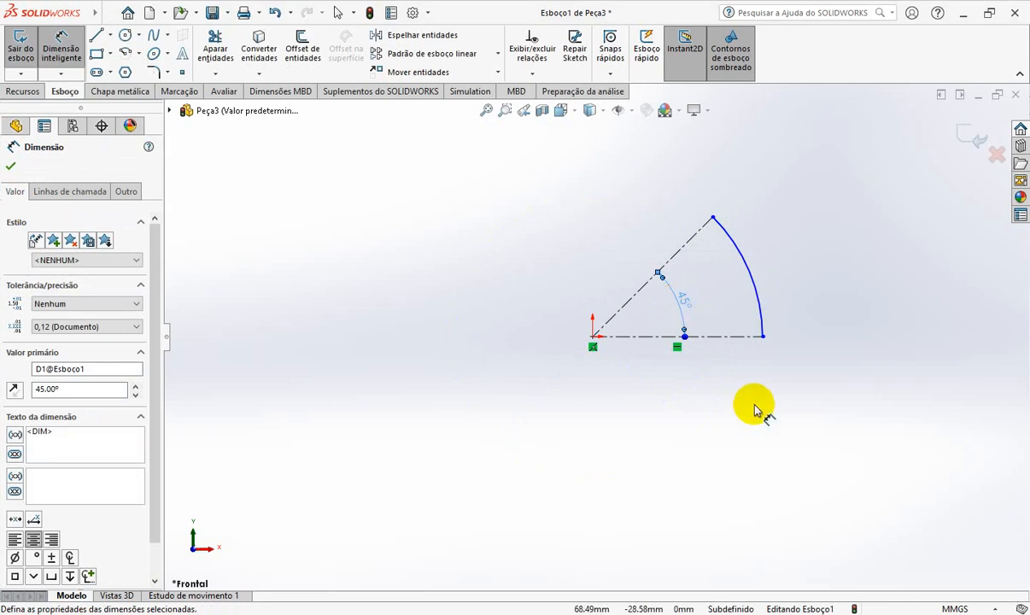
# Check the exercise book for the radius and dimension the horizontal construction line as 50 mm.
pyautogui.hotkey('alt', 'Tab')
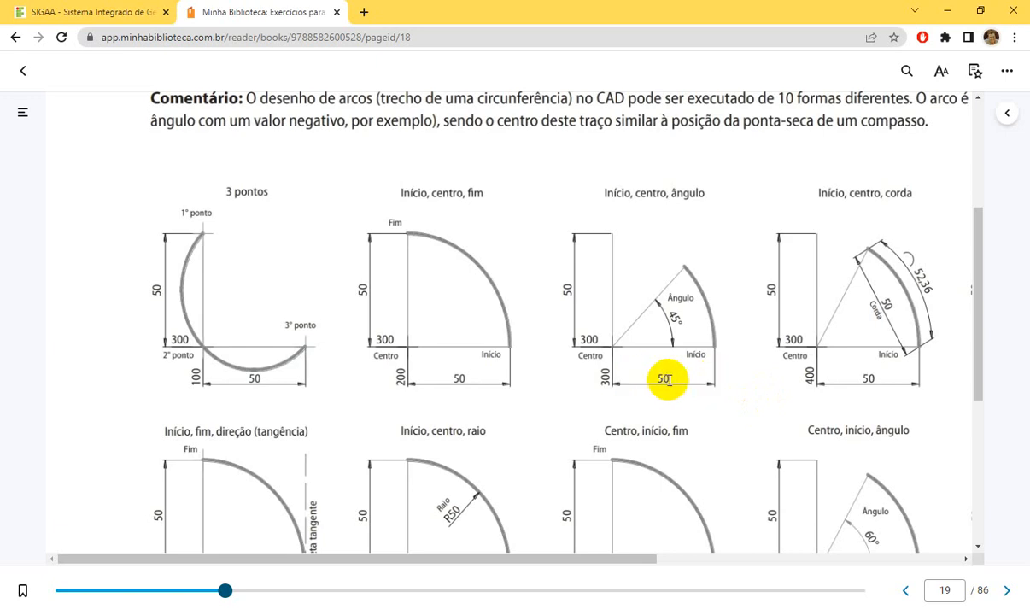
pyautogui.hotkey('alt', 'Tab')
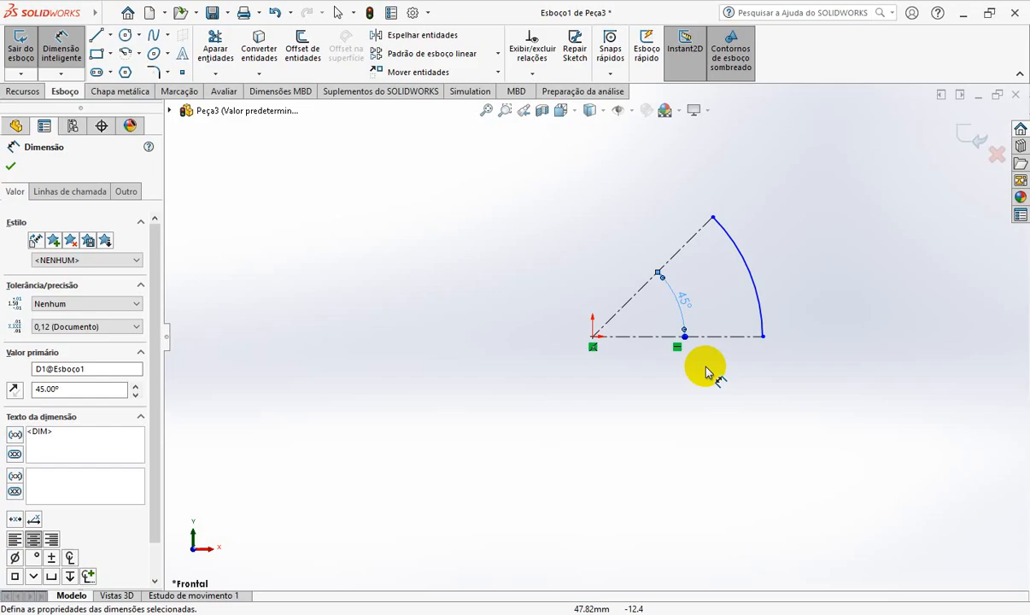
pyautogui.click(736, 342)
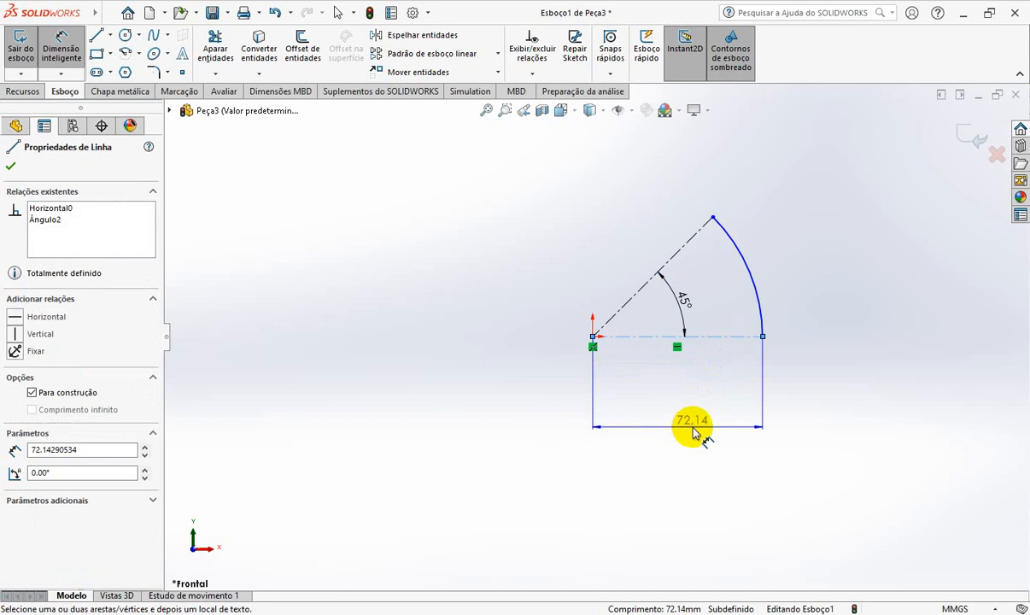
pyautogui.click(694, 434)
pyautogui.write('5')
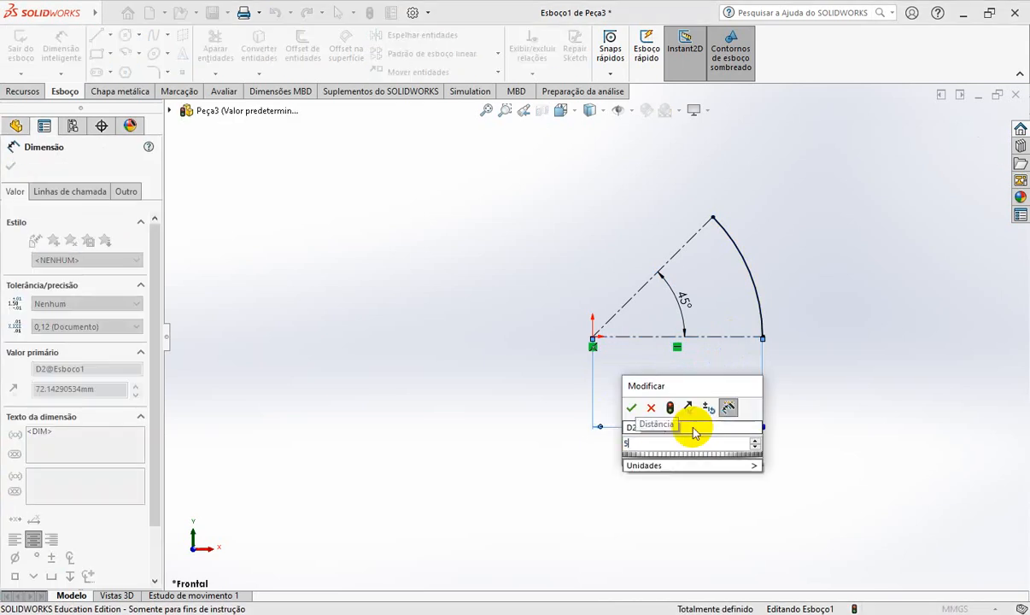
pyautogui.write('0')
pyautogui.press('Return')
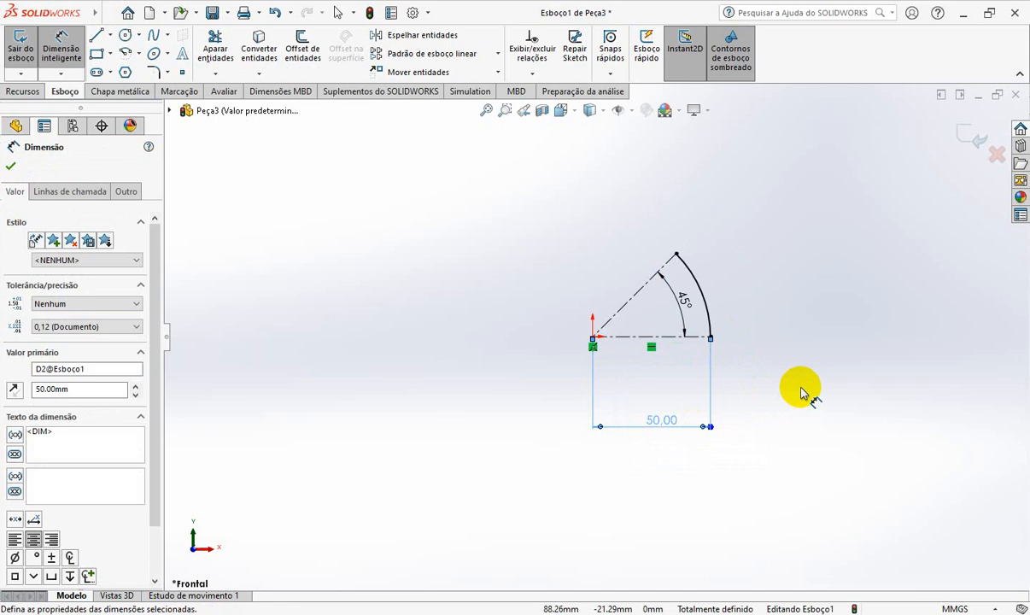
pyautogui.press('f')
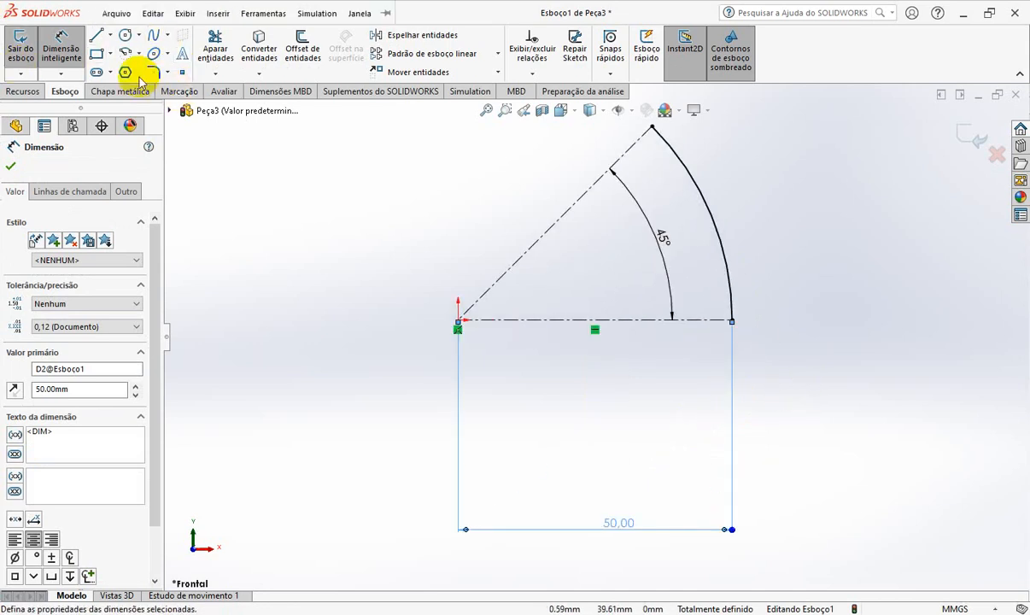
pyautogui.click(277, 229)
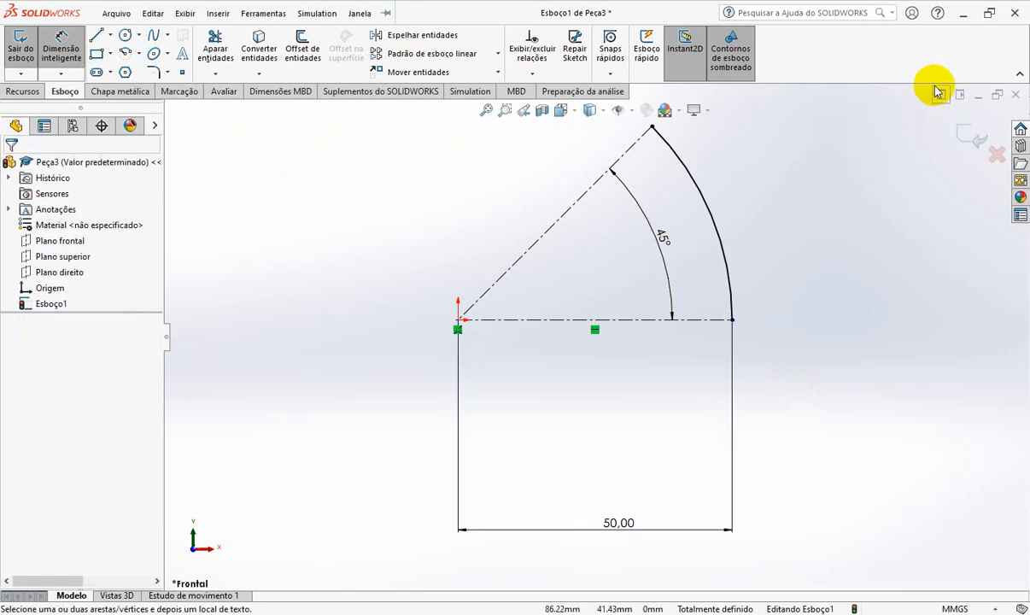
pyautogui.press('Escape')
# Close the part document, saving it as 2-7-03 in the same folder as 2-7-02.
pyautogui.click(360, 14)
pyautogui.click(256, 106)
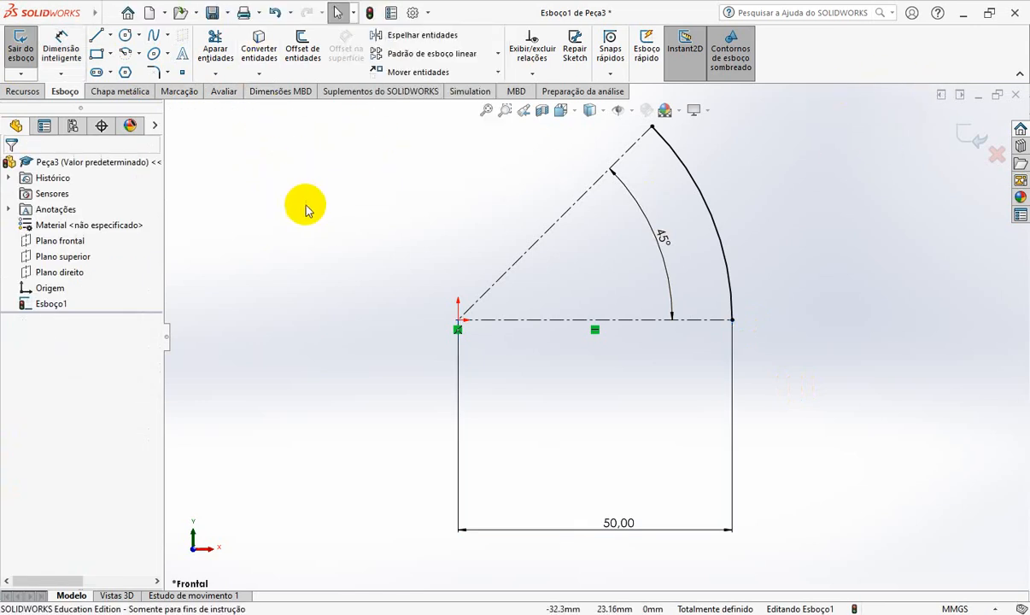
pyautogui.click(1014, 97)
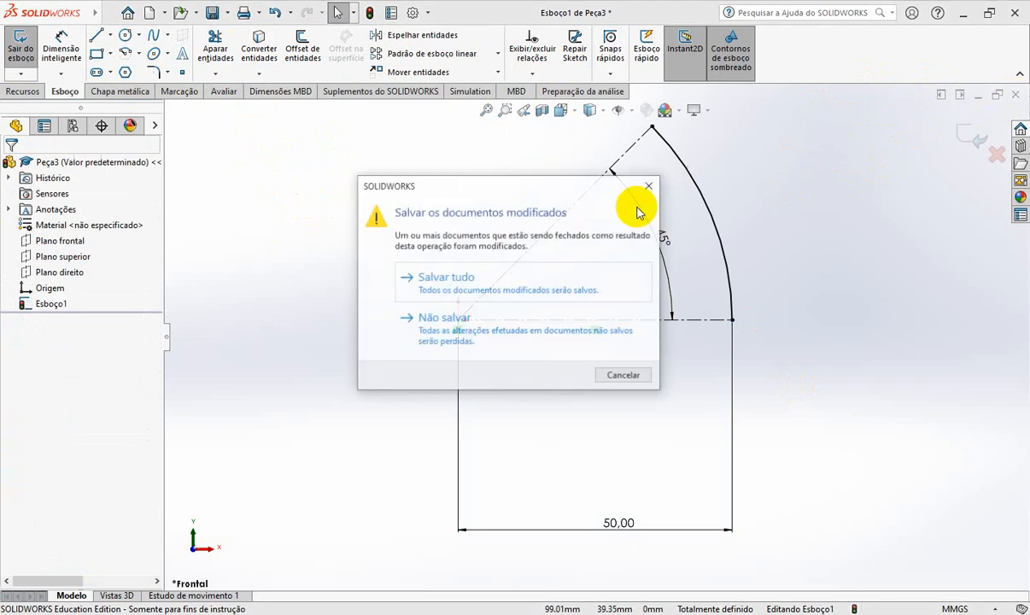
pyautogui.click(423, 288)
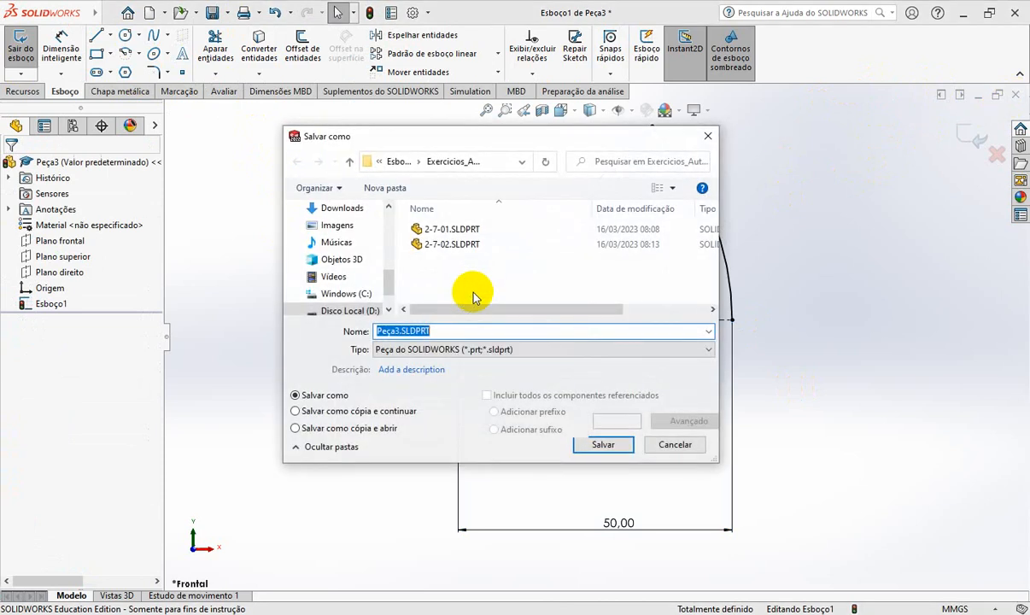
pyautogui.click(466, 245)
pyautogui.doubleClick(485, 333)
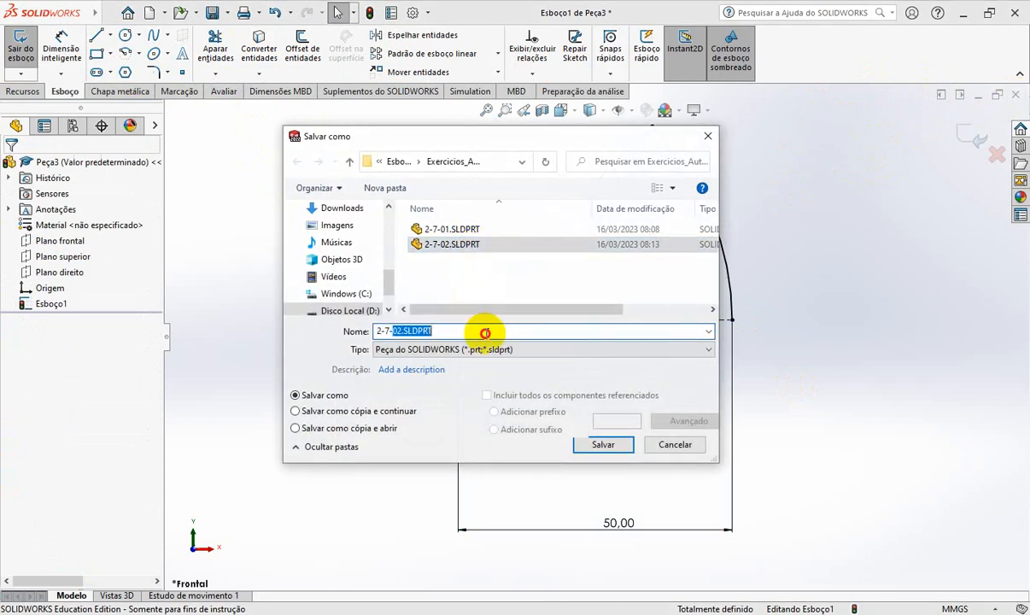
pyautogui.write('03')
pyautogui.press('Return')
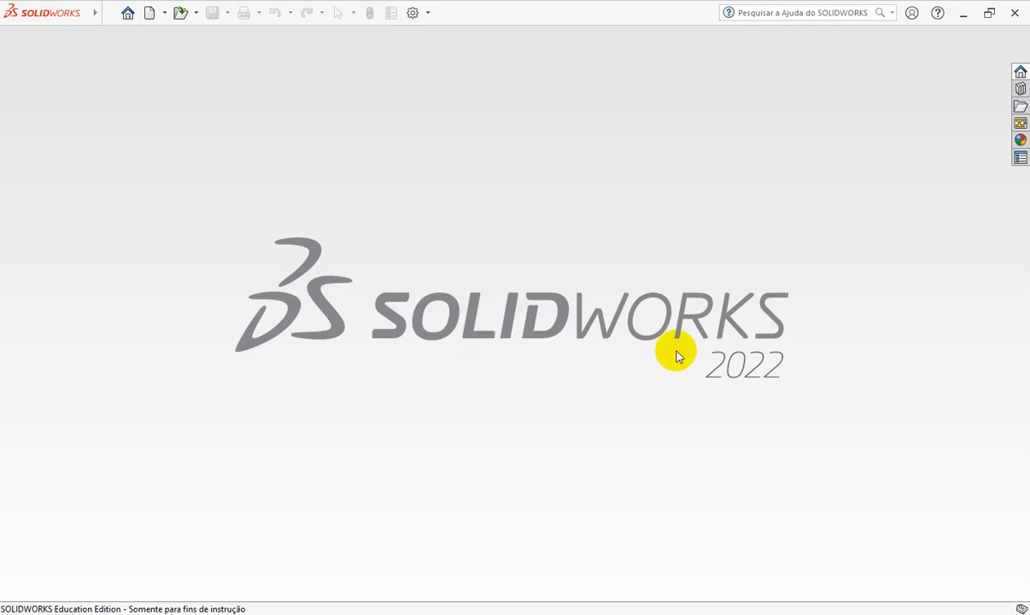
# Consult the start, centre, chord arc exercise in the browser's exercise book and create a new part document.
pyautogui.hotkey('alt', 'Tab')
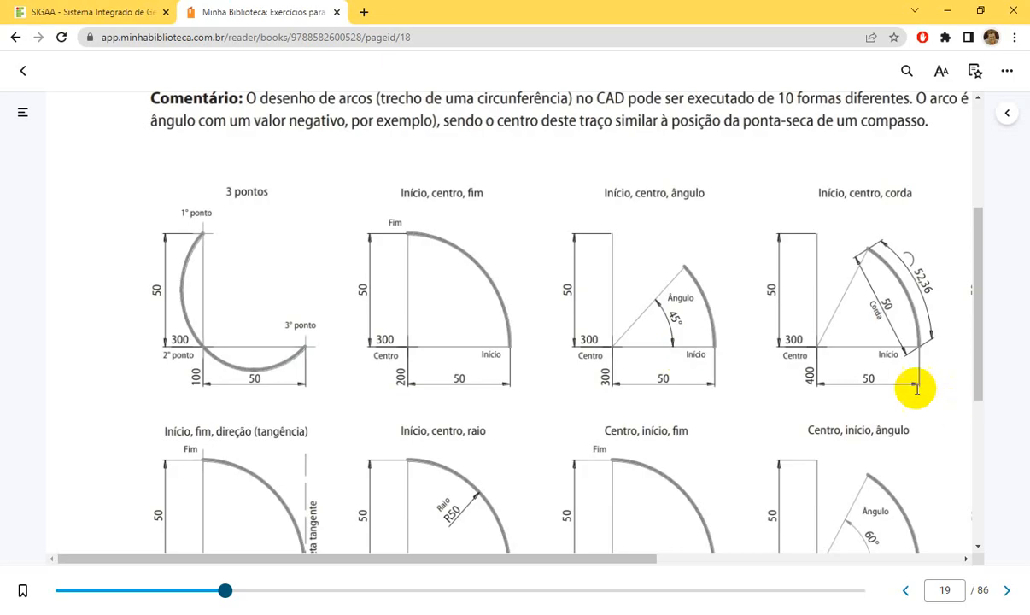
pyautogui.moveTo(588, 566); pyautogui.dragTo(876, 558)
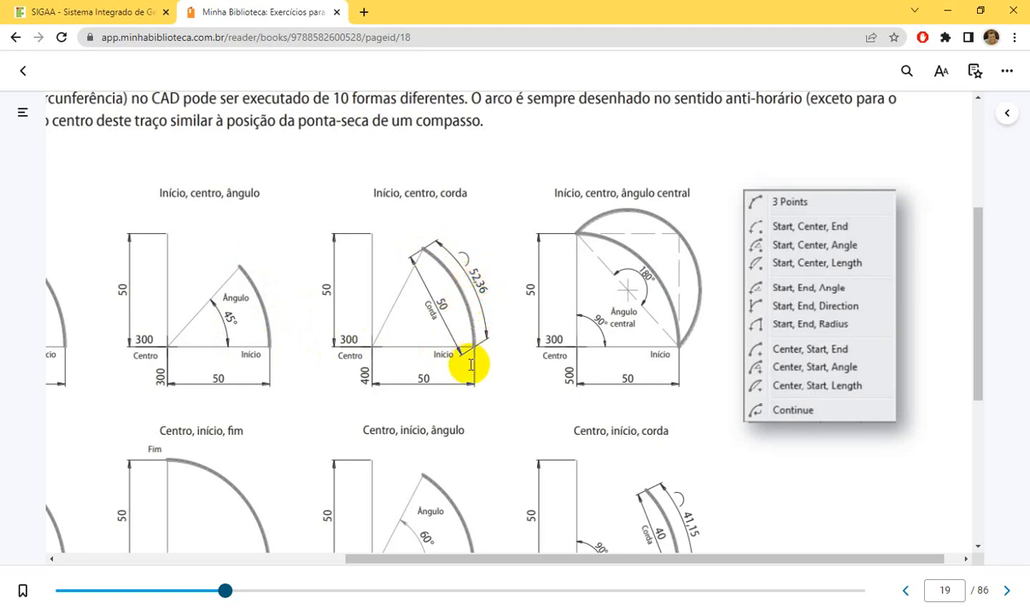
pyautogui.hotkey('alt', 'Tab')
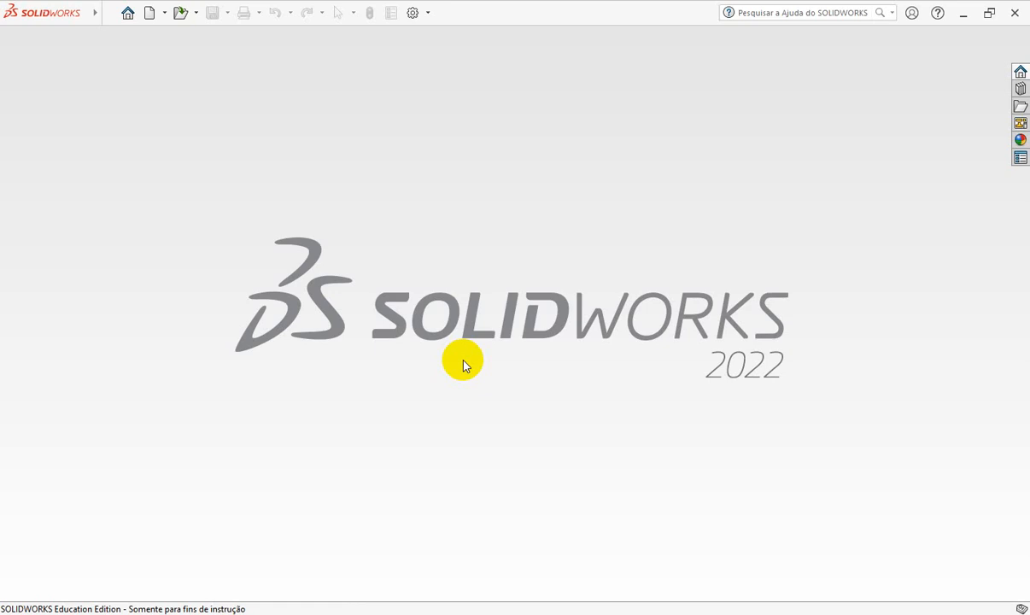
pyautogui.click(151, 15)
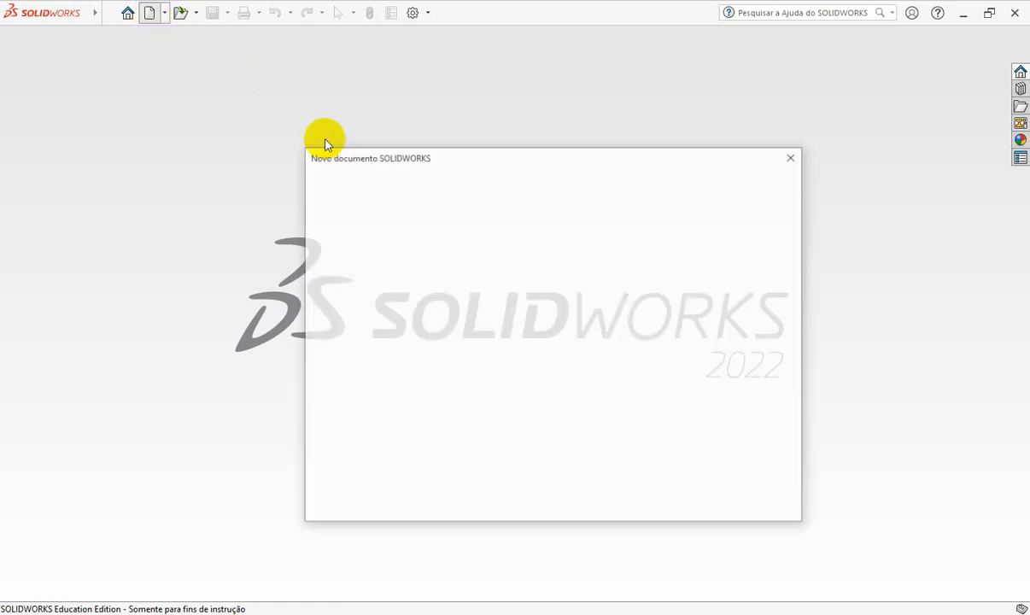
pyautogui.doubleClick(395, 272)
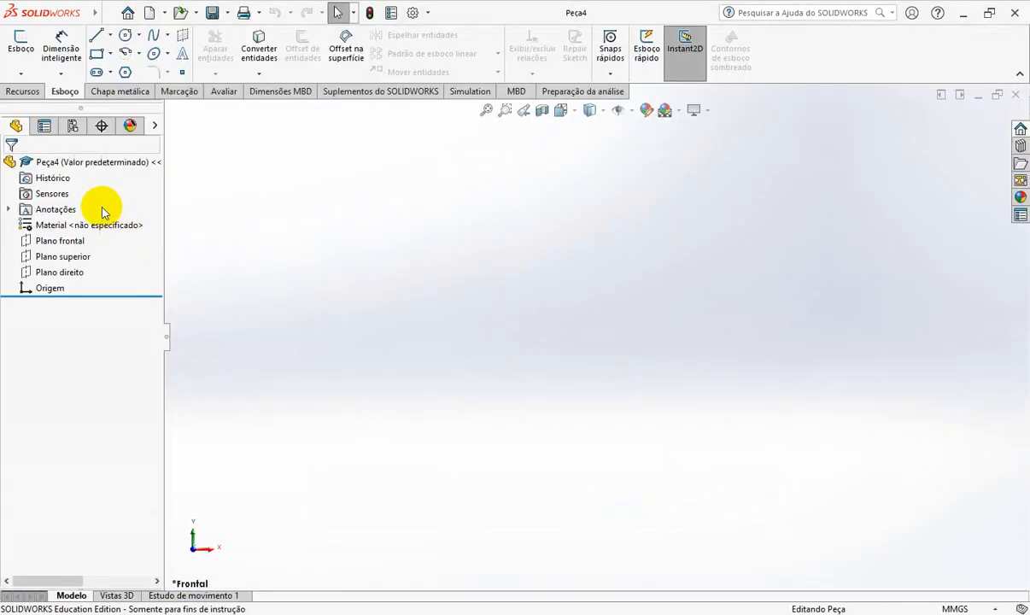
# On the front plane, sketch a centerpoint arc centred on the origin, about 69 mm in radius, running upward from the horizontal.
pyautogui.click(79, 246)
pyautogui.click(94, 223)
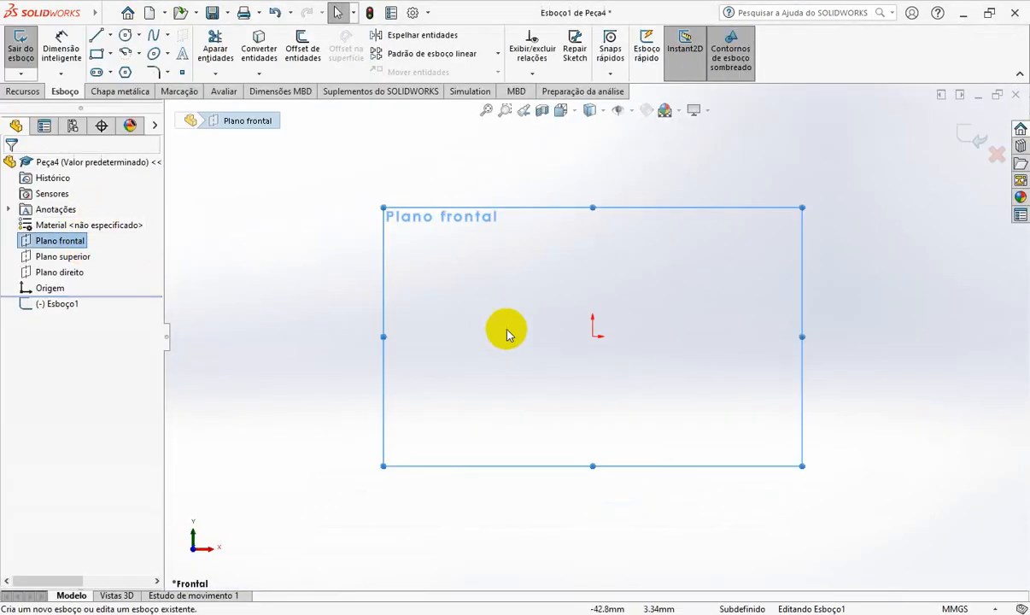
pyautogui.click(124, 57)
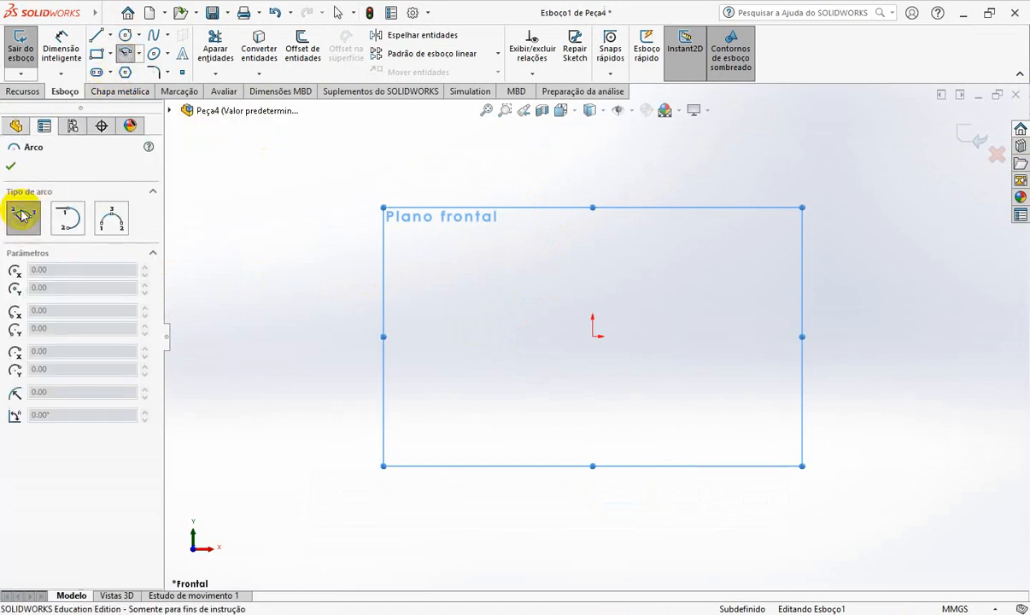
pyautogui.click(591, 336)
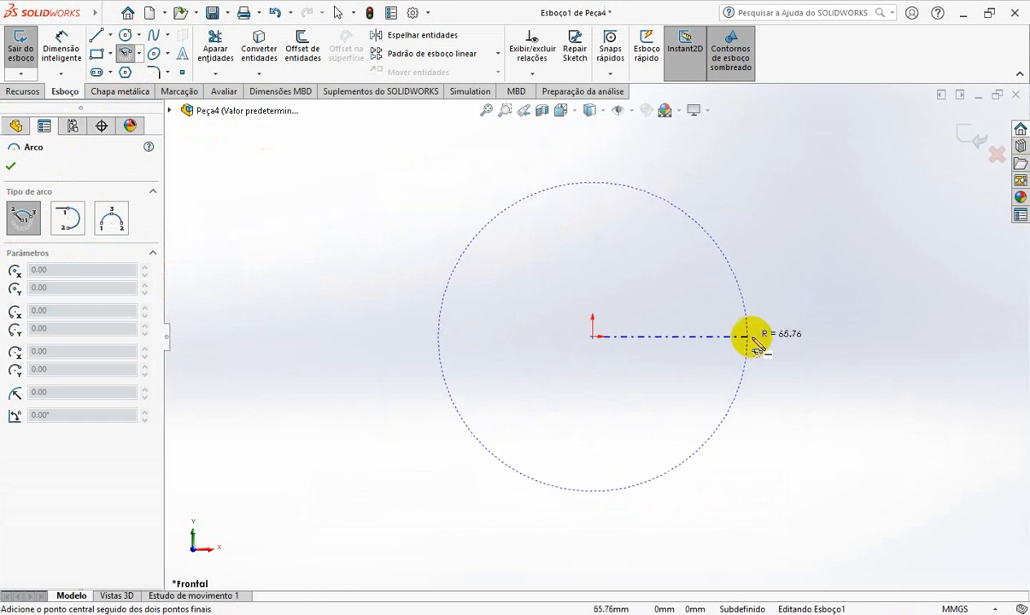
pyautogui.click(755, 336)
pyautogui.click(720, 234)
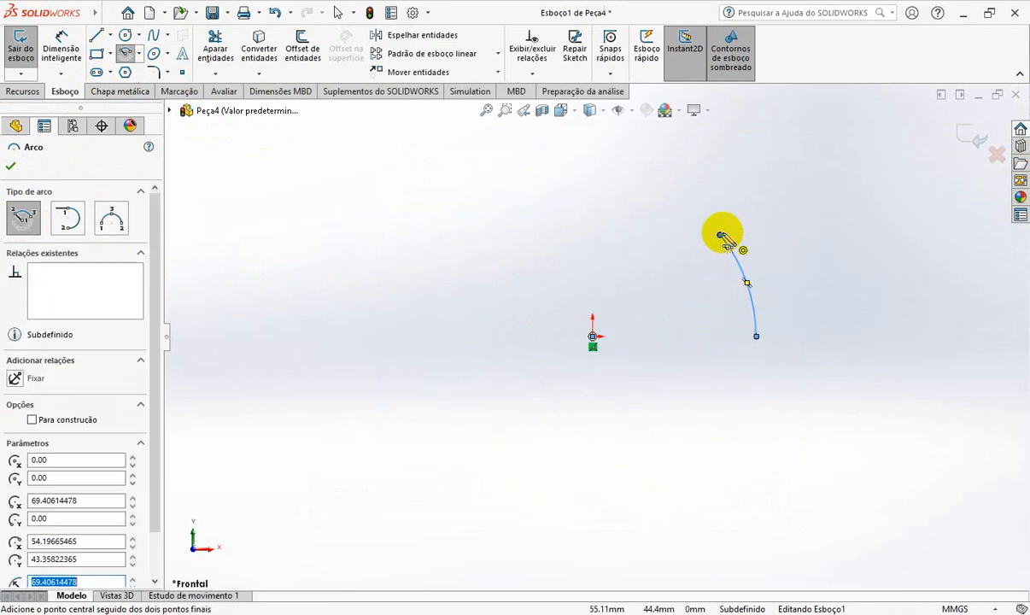
# Dimension the horizontal distance from the origin to the arc's lower endpoint as 50 mm.
pyautogui.click(60, 45)
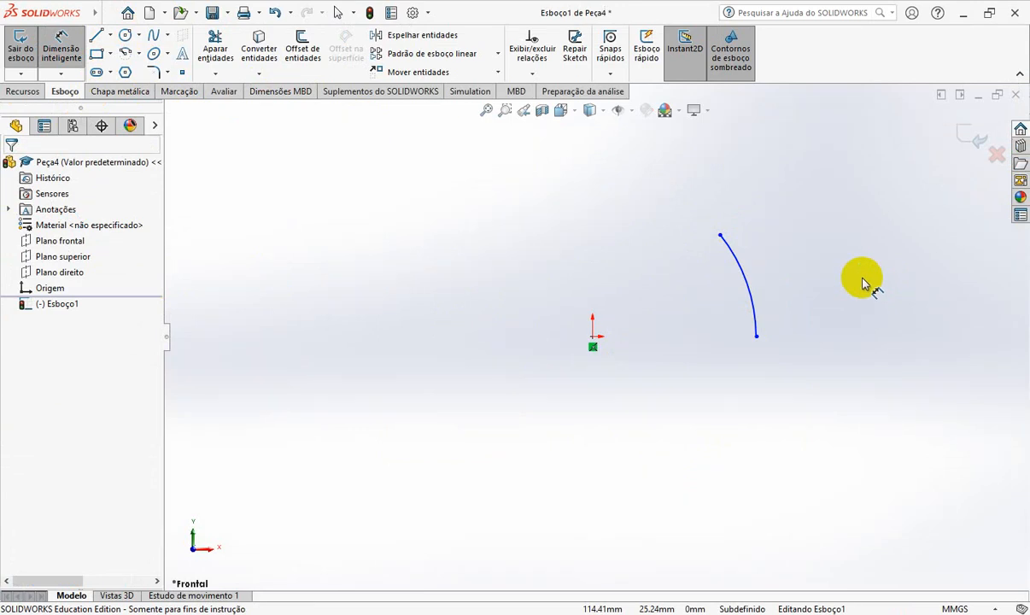
pyautogui.click(595, 338)
pyautogui.click(756, 337)
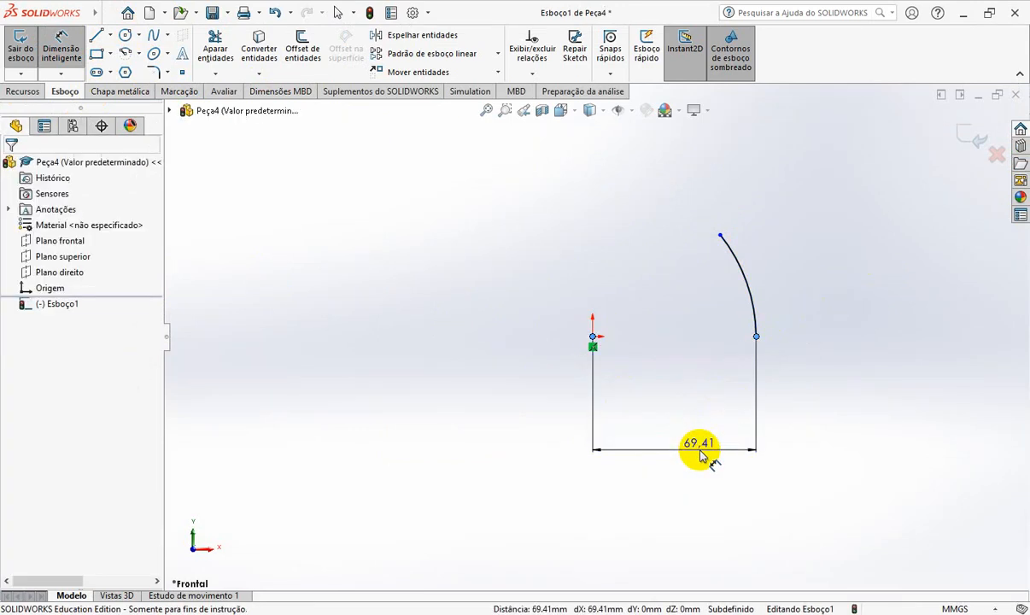
pyautogui.click(700, 456)
pyautogui.write('50')
pyautogui.press('Return')
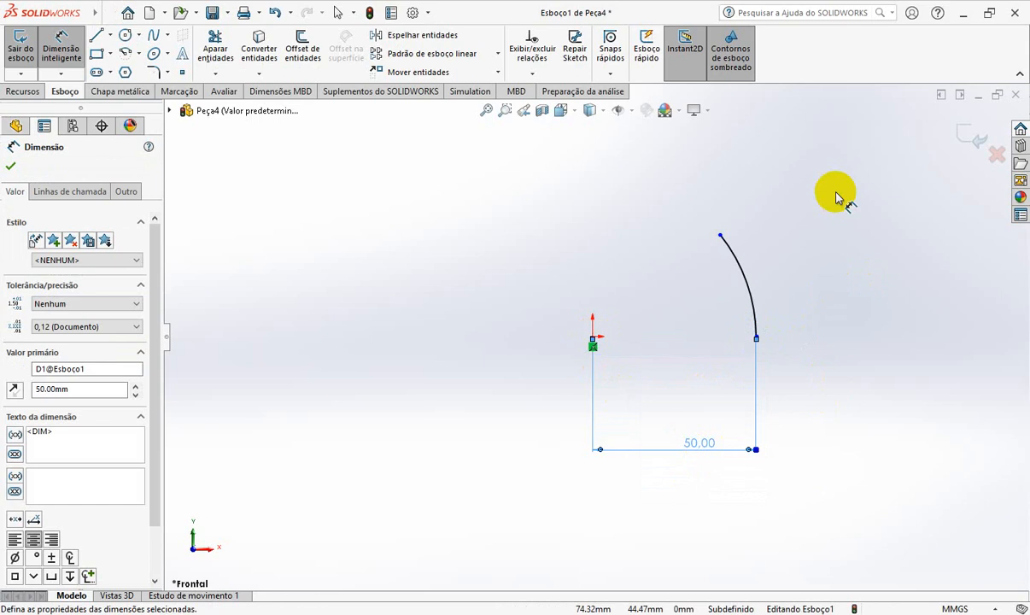
# Dimension the arc's length between its two endpoints as 52.36 mm, checking the value in the browser's exercise book.
pyautogui.click(722, 237)
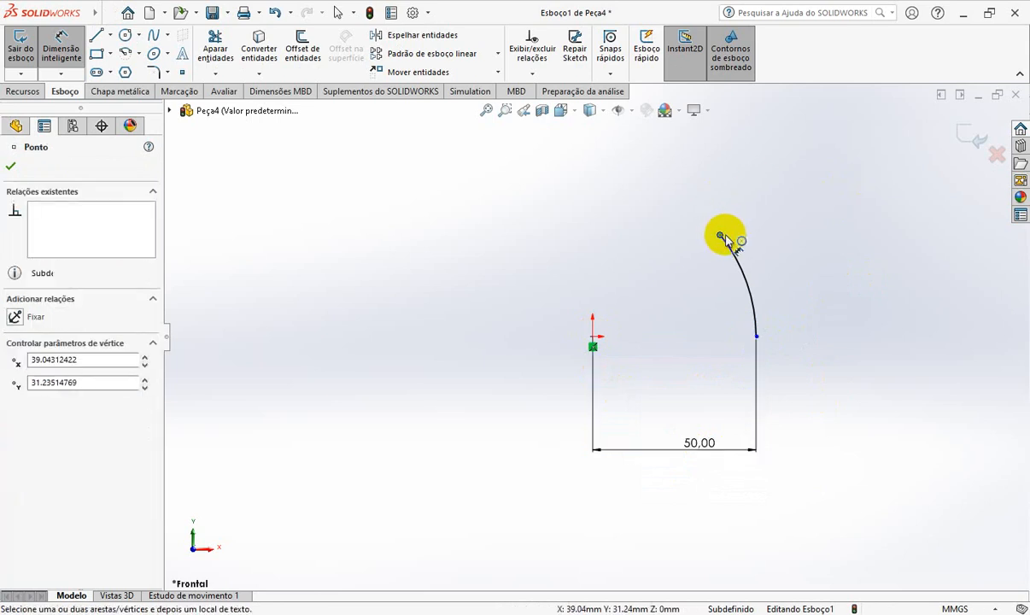
pyautogui.click(757, 338)
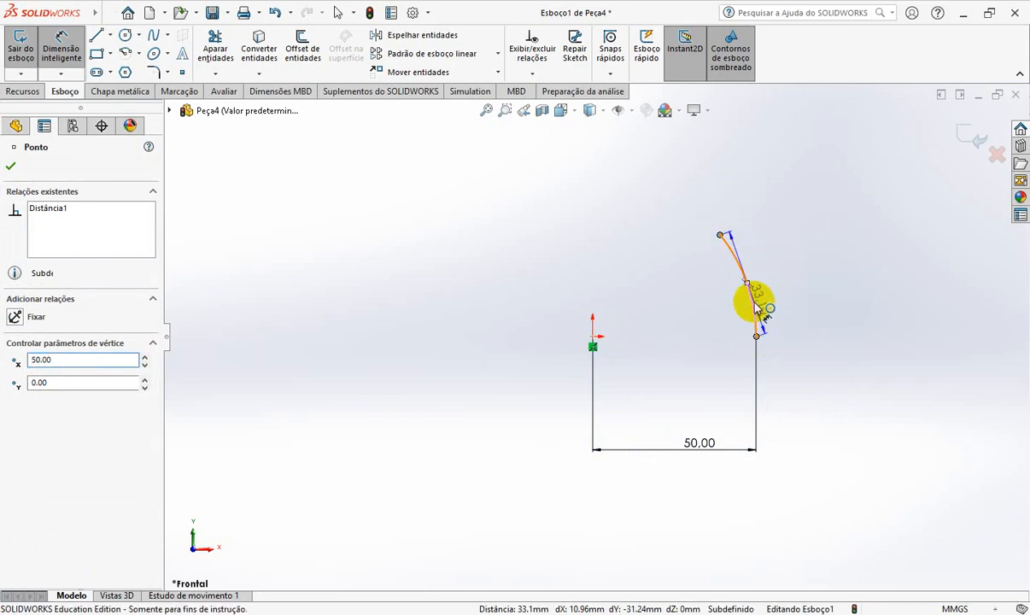
pyautogui.click(756, 302)
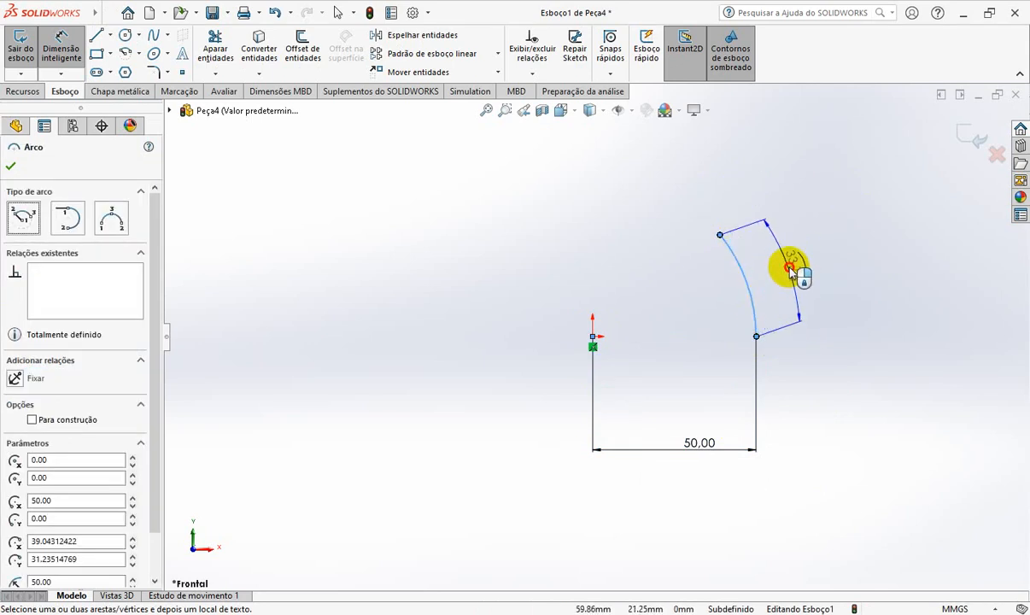
pyautogui.click(791, 270)
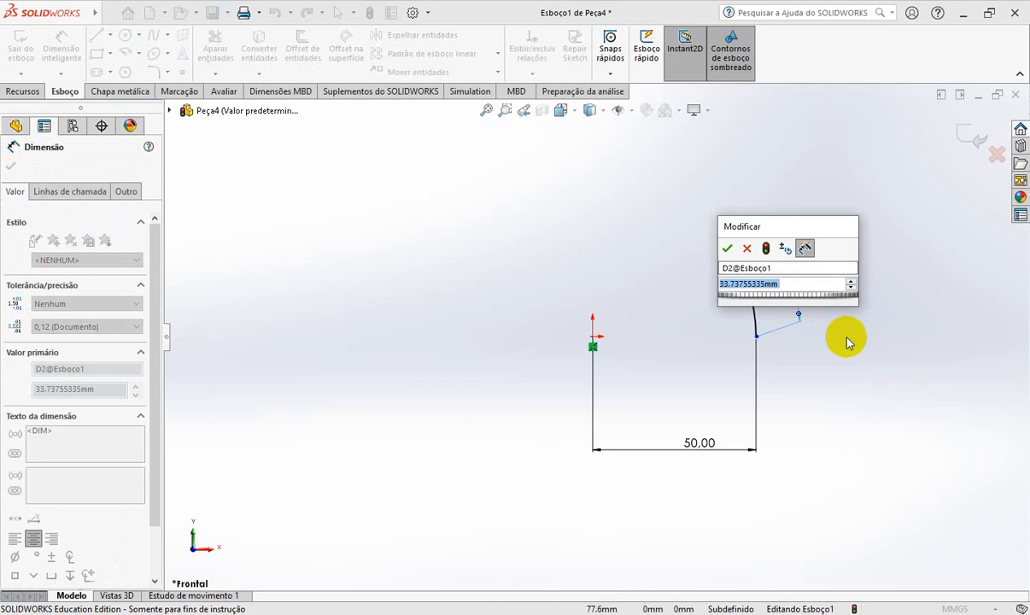
pyautogui.write('52,')
pyautogui.hotkey('alt', 'Tab')
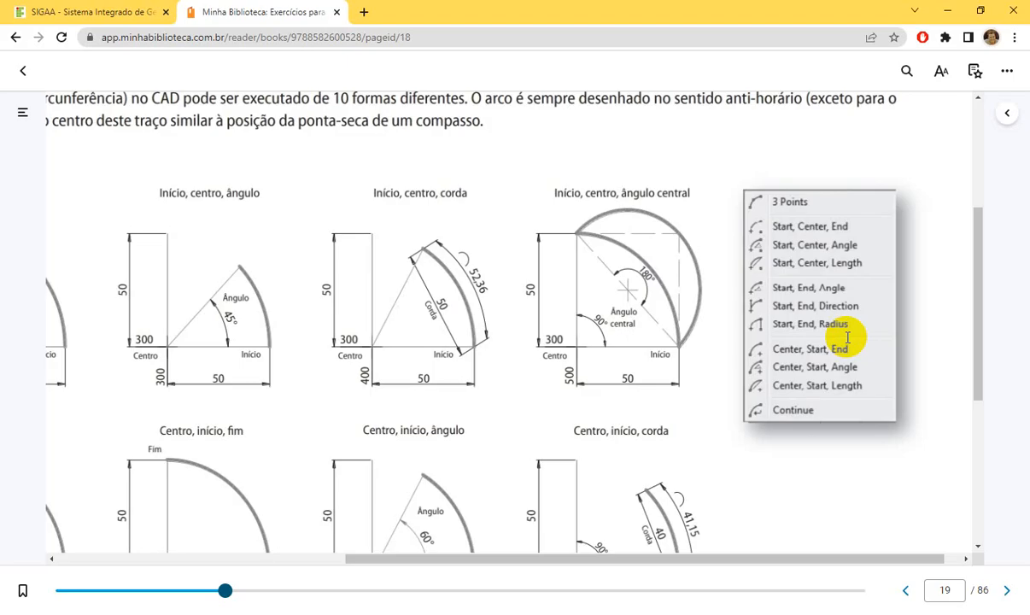
pyautogui.hotkey('alt', 'Tab')
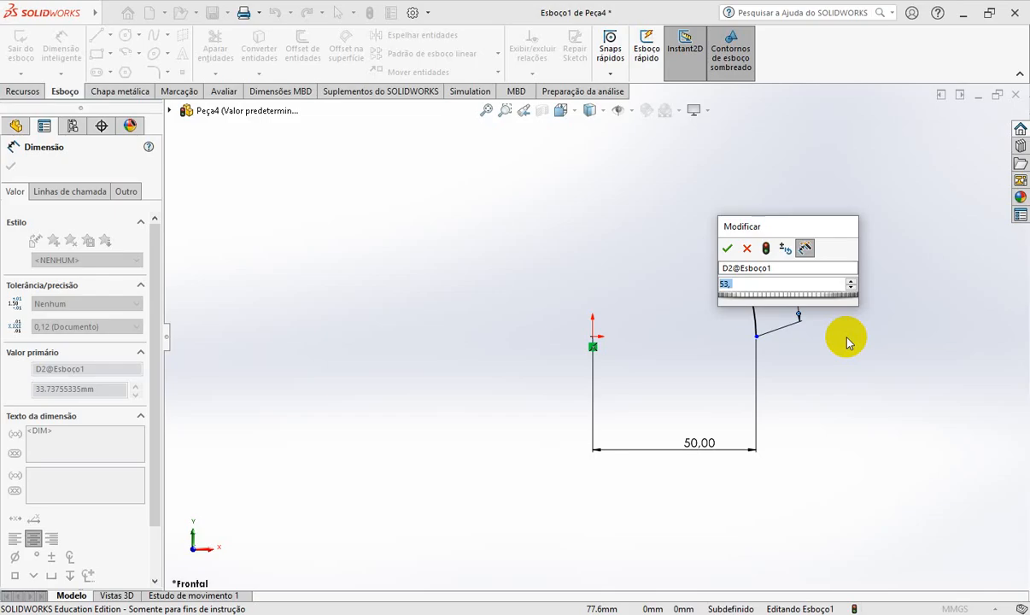
pyautogui.write('=')
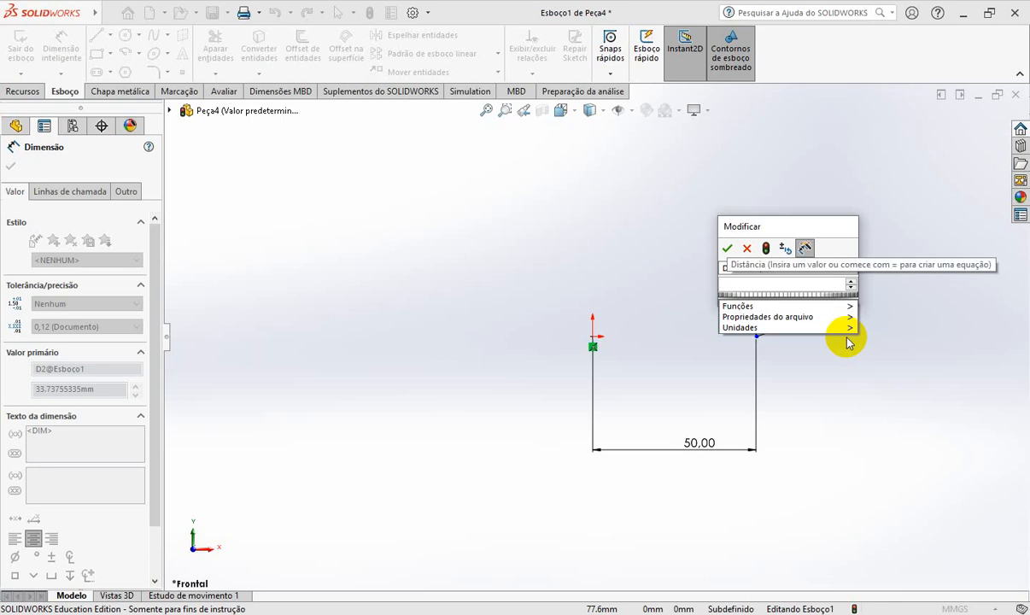
pyautogui.write('52,36')
pyautogui.press('Return')
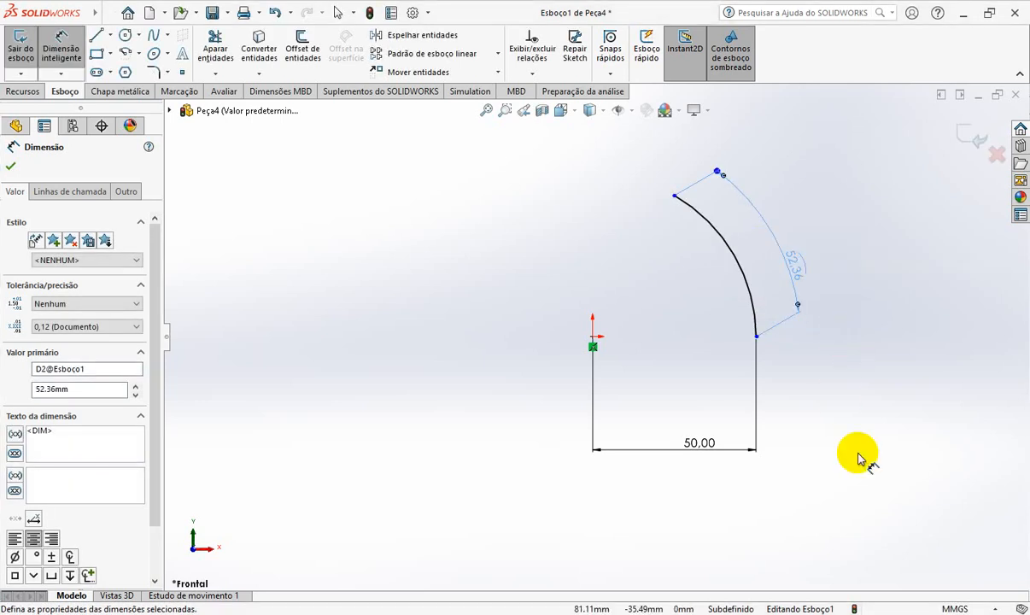
pyautogui.press('Escape')
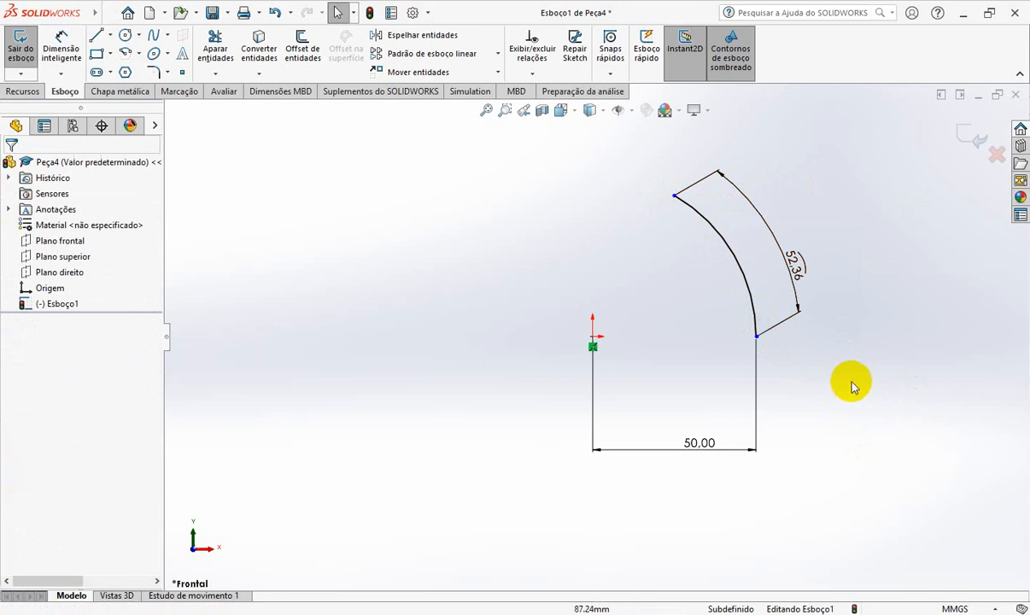
# Add a horizontal relation between the arc's lower endpoint and the origin.
pyautogui.click(756, 338)
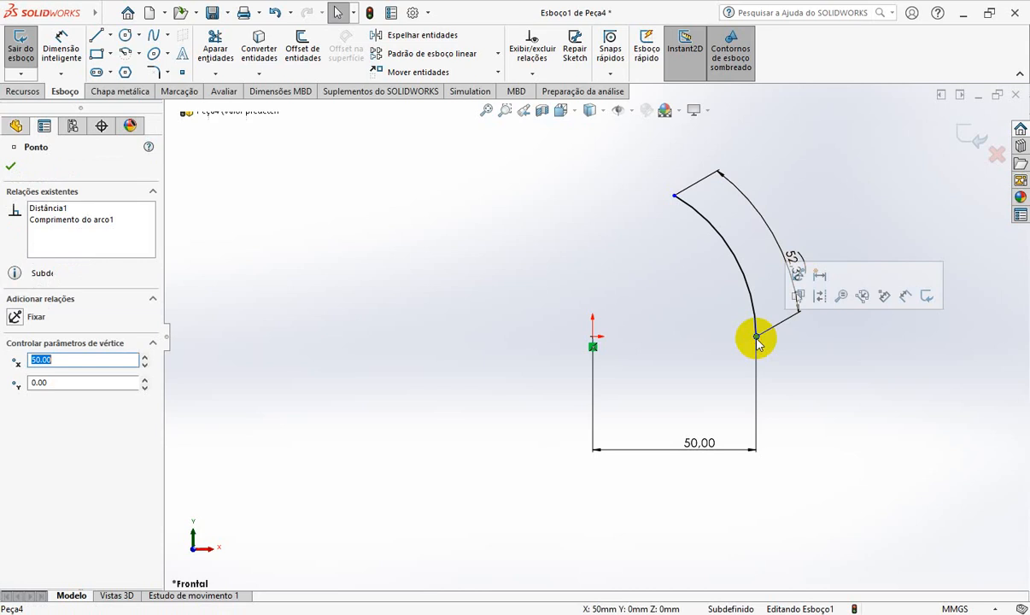
pyautogui.keyDown('ctrl'); pyautogui.click(596, 342); pyautogui.keyUp('ctrl')
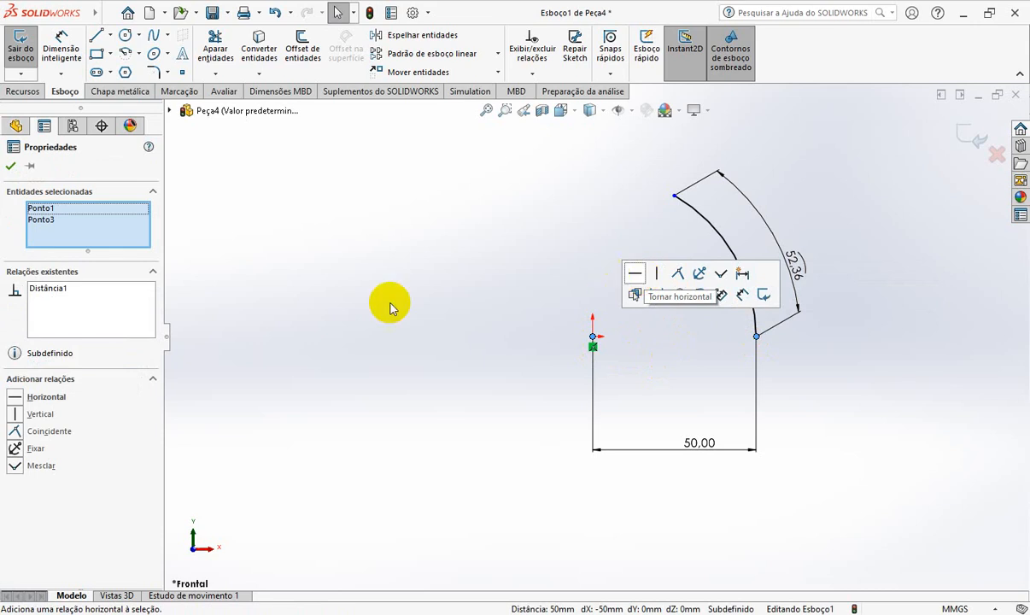
pyautogui.click(15, 398)
pyautogui.click(337, 453)
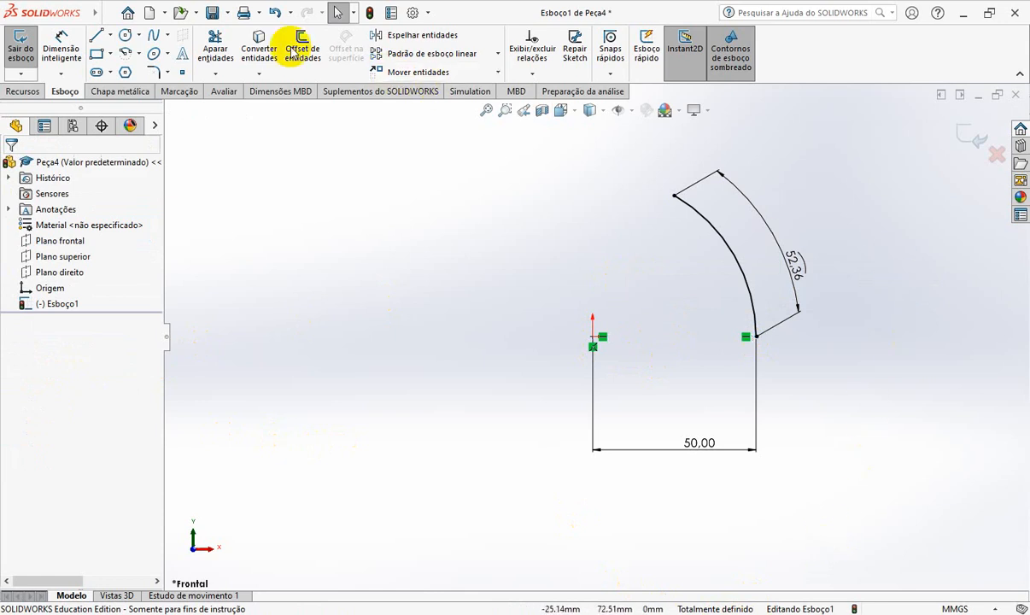
# Save the part as 2-7-04 in the same folder as 2-7-03 and close the document.
pyautogui.click(212, 12)
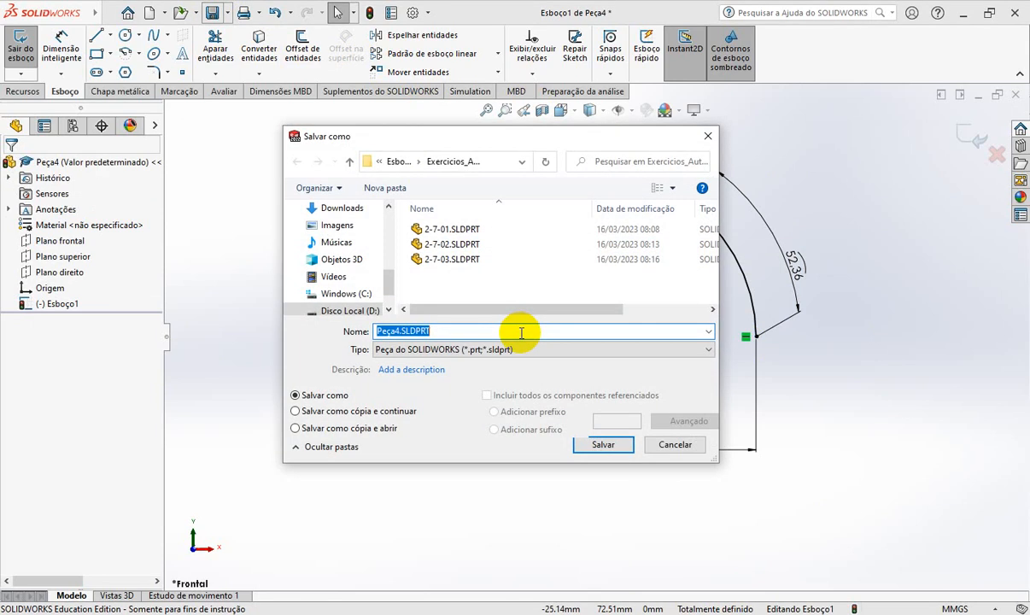
pyautogui.click(457, 263)
pyautogui.moveTo(392, 331); pyautogui.dragTo(463, 334)
pyautogui.write('04')
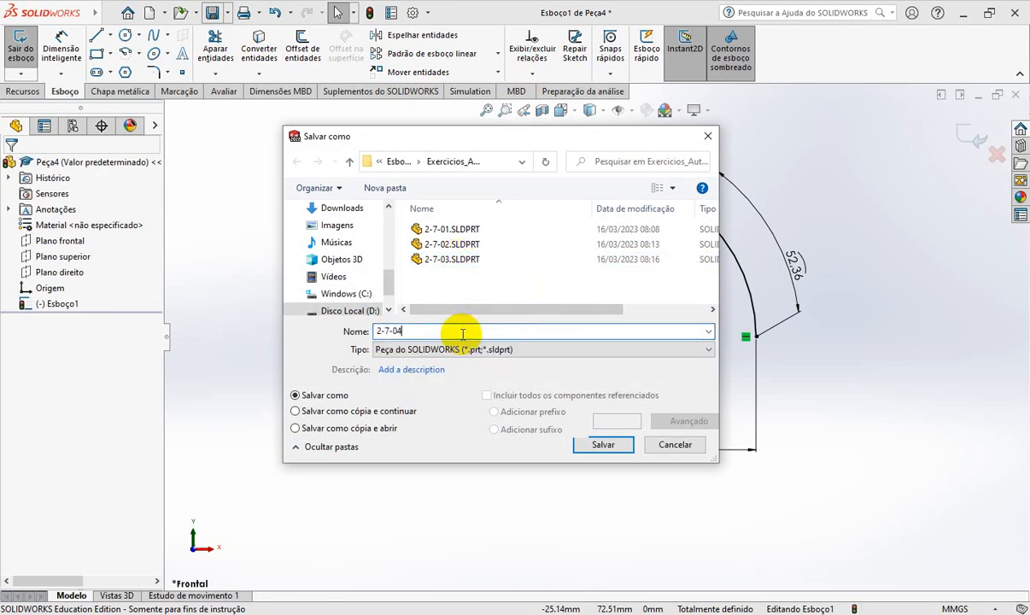
pyautogui.press('Return')
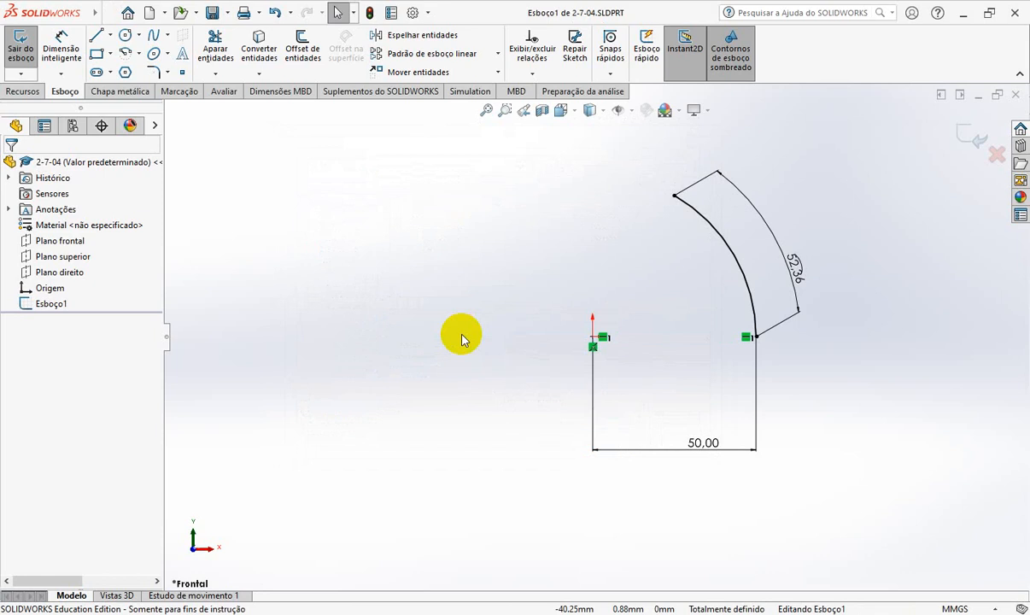
pyautogui.click(1015, 94)
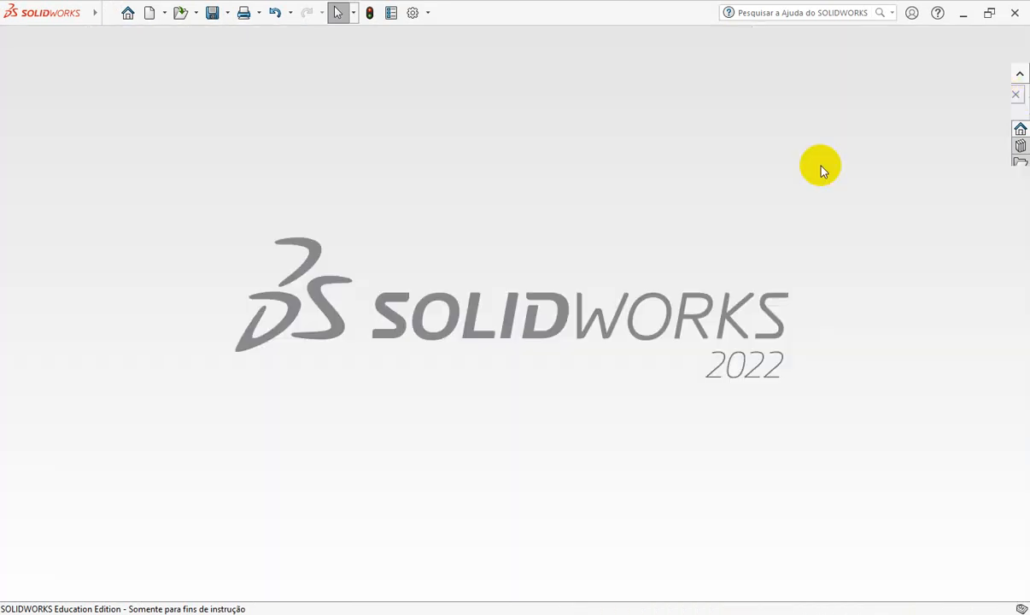
# Consult the start, centre, central angle arc exercise in the browser's exercise book and create a new part document.
pyautogui.hotkey('alt', 'Tab')
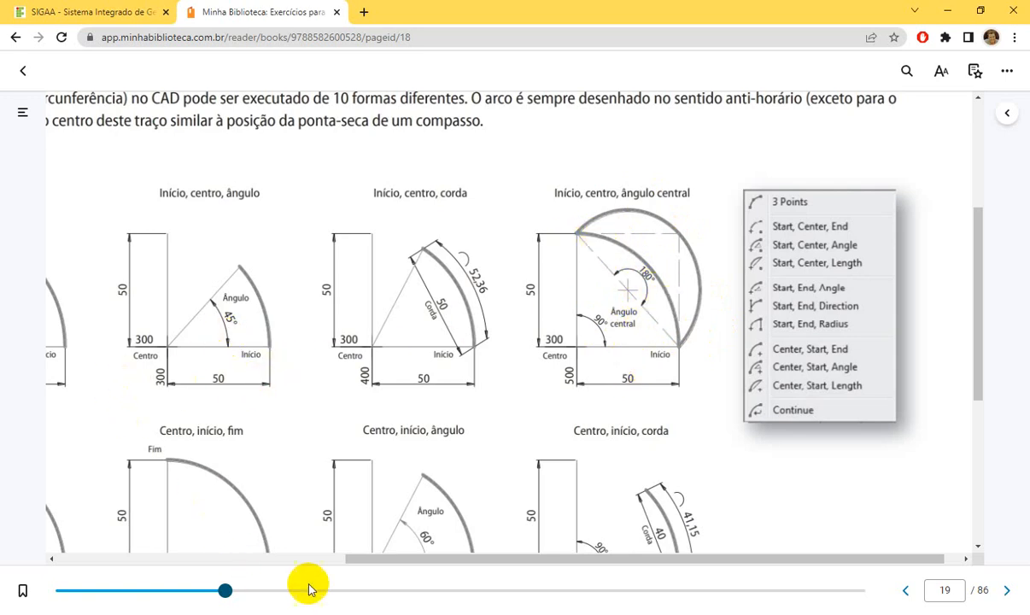
pyautogui.moveTo(359, 558); pyautogui.dragTo(220, 559)
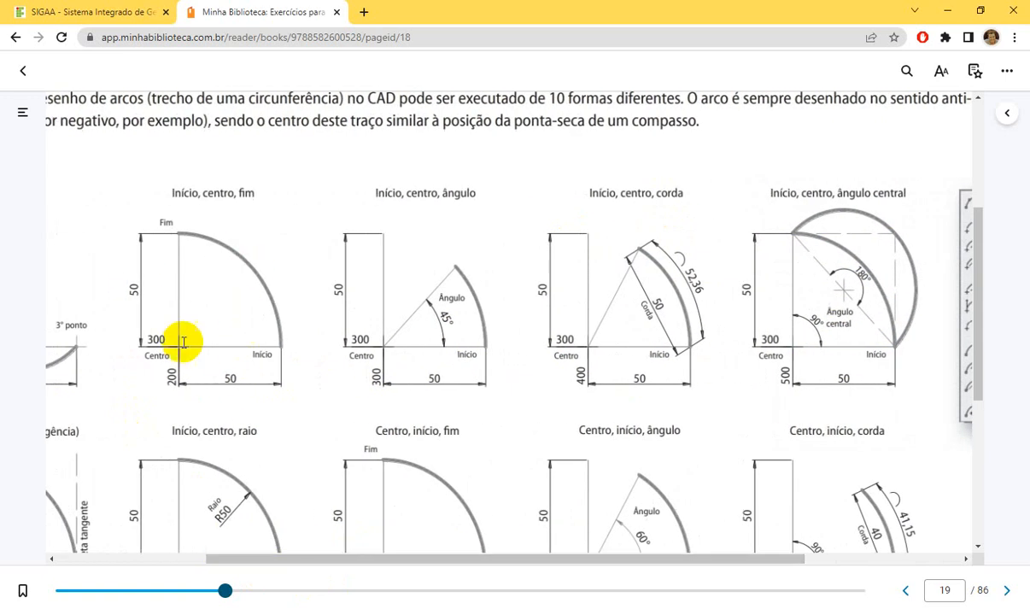
pyautogui.moveTo(376, 561); pyautogui.dragTo(531, 563)
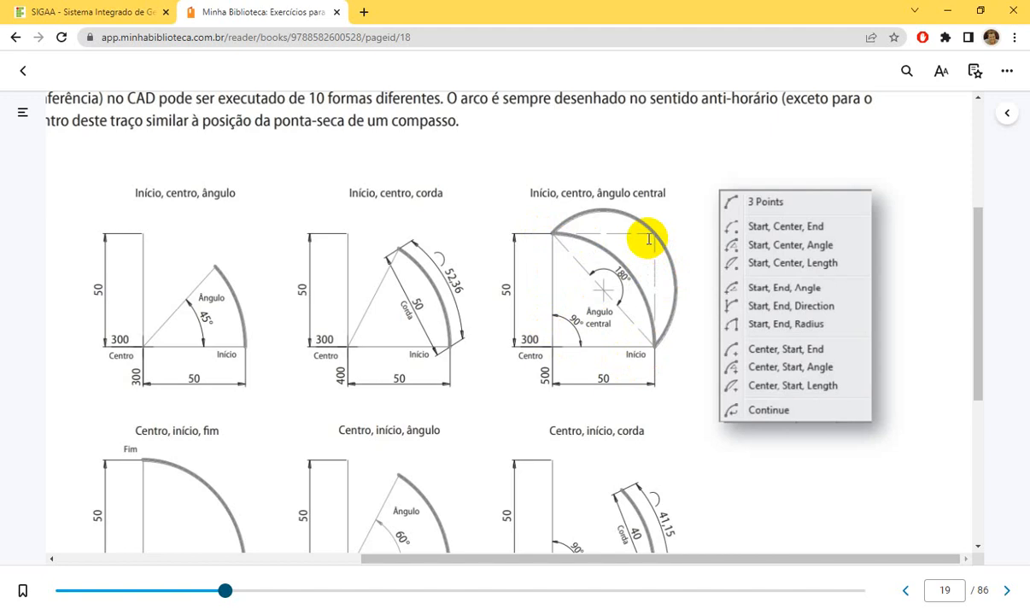
pyautogui.hotkey('alt', 'Tab')
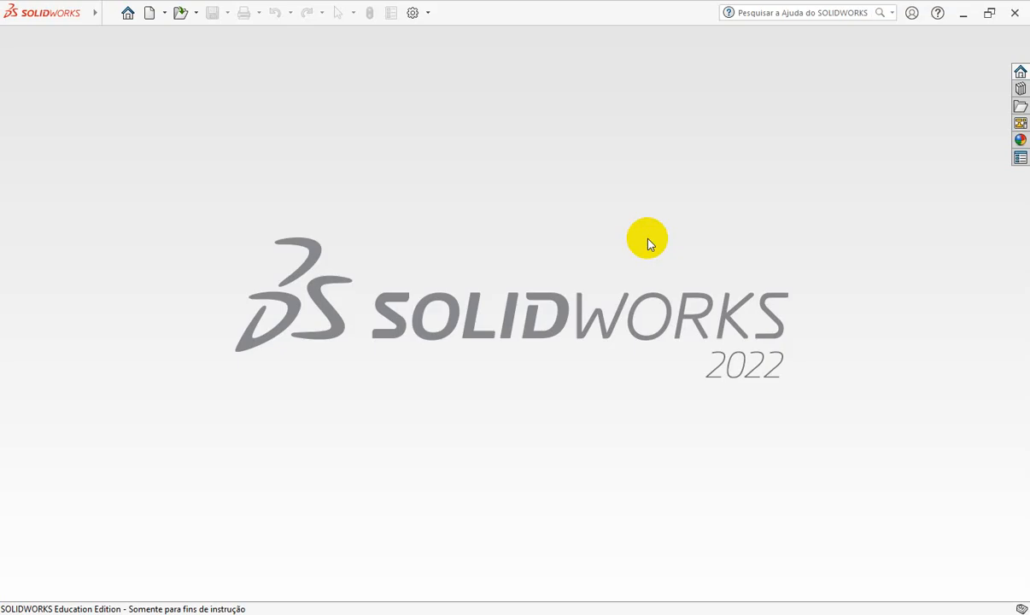
pyautogui.click(148, 15)
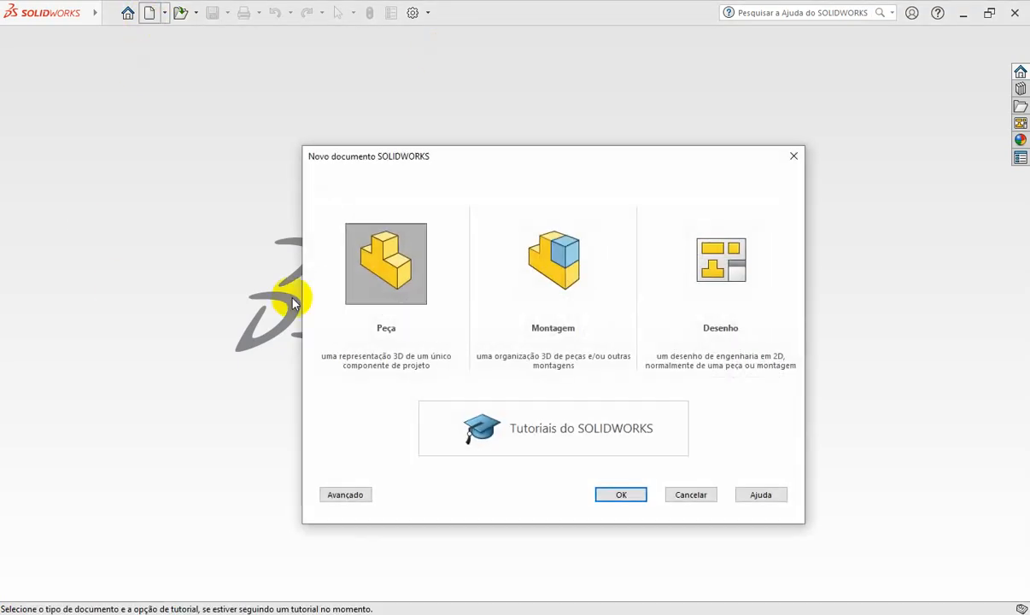
pyautogui.click(372, 255)
pyautogui.doubleClick(376, 260)
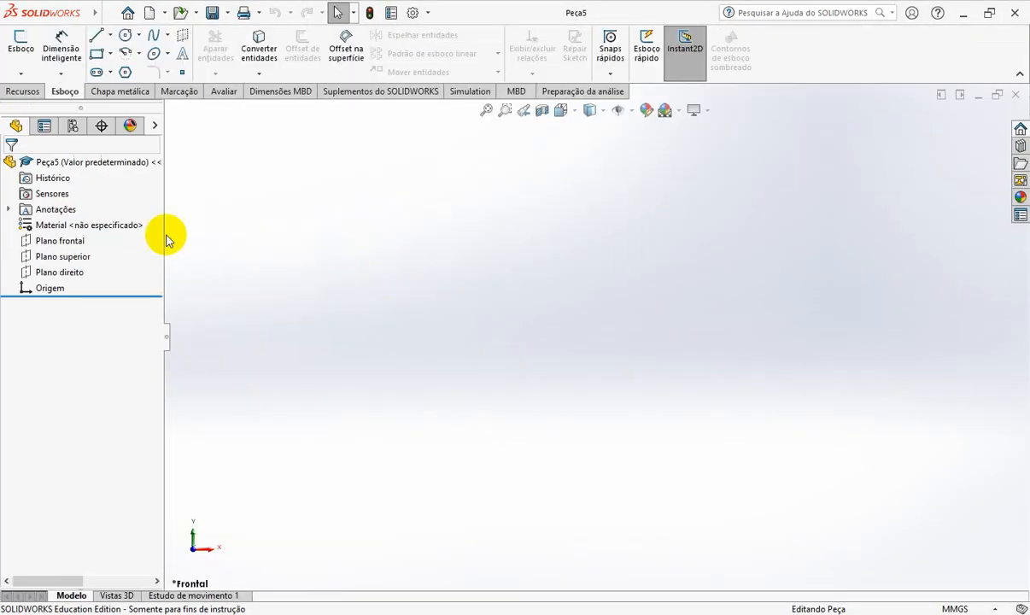
# On the front plane, sketch a quarter-circle centerpoint arc centred on the origin, about 61 mm in radius, from directly above the origin to the horizontal.
pyautogui.click(76, 242)
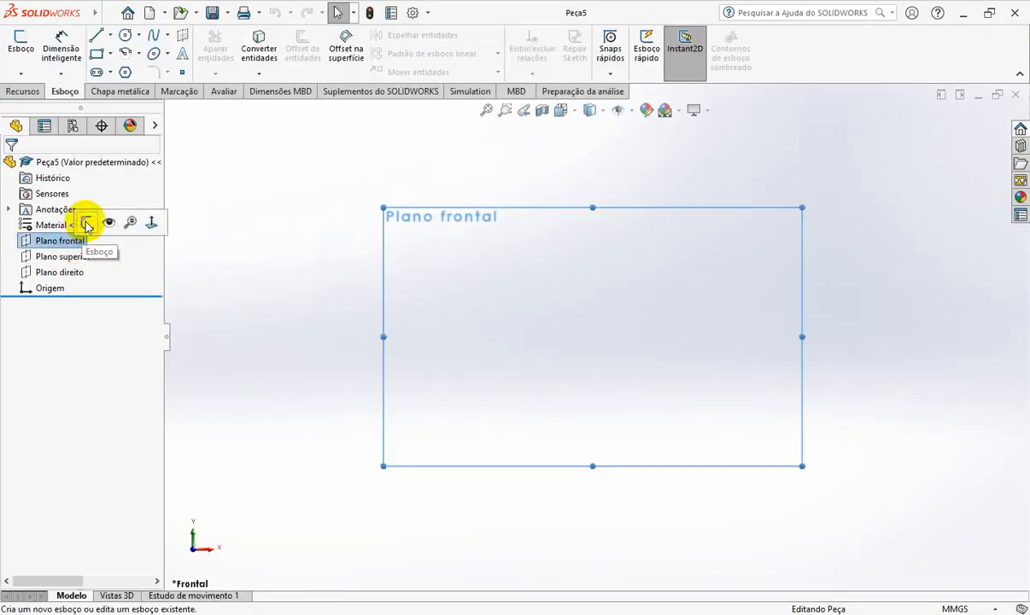
pyautogui.click(86, 223)
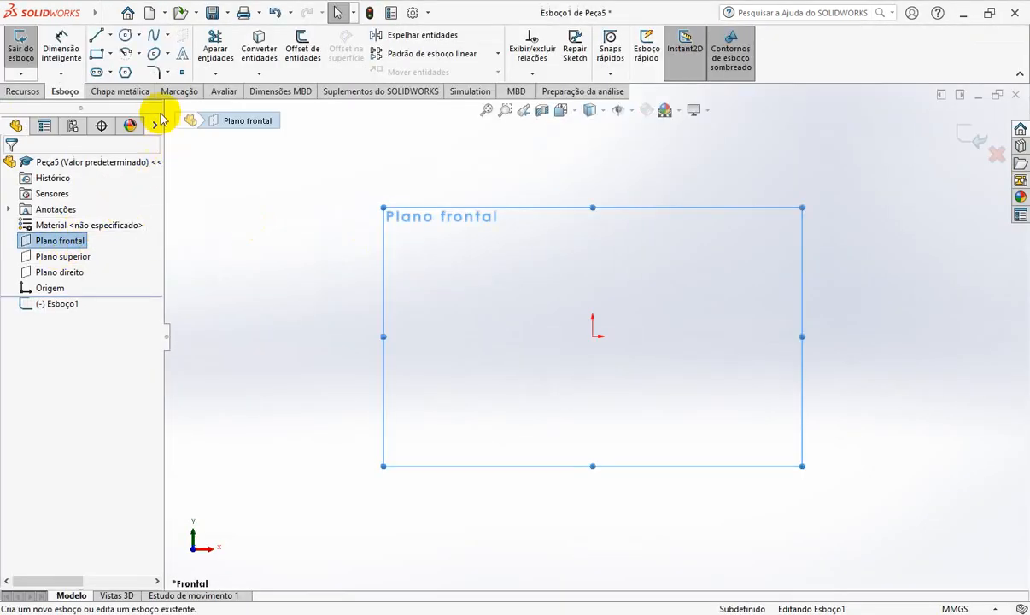
pyautogui.click(126, 54)
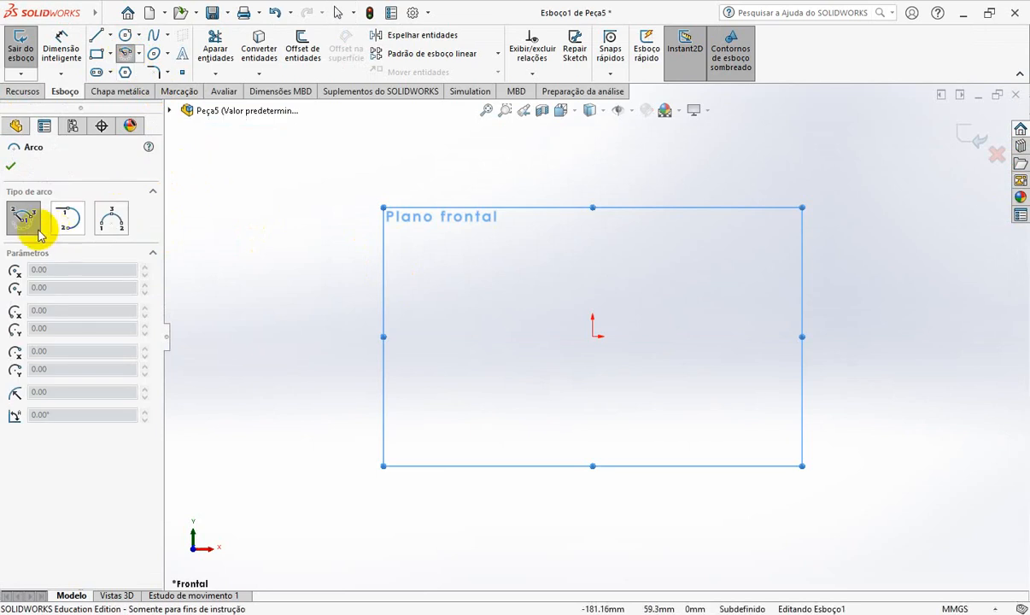
pyautogui.click(594, 337)
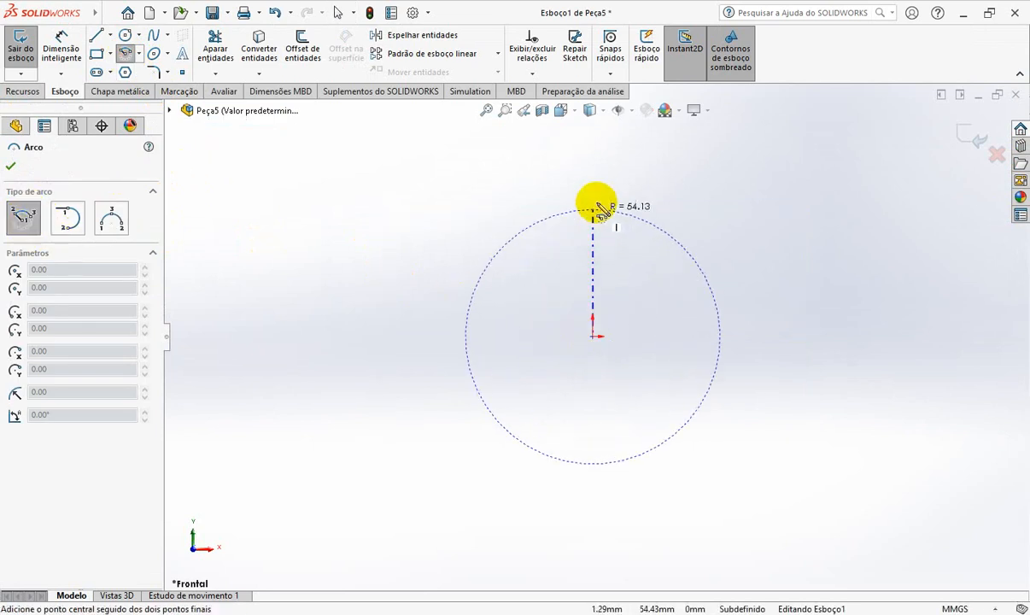
pyautogui.click(594, 195)
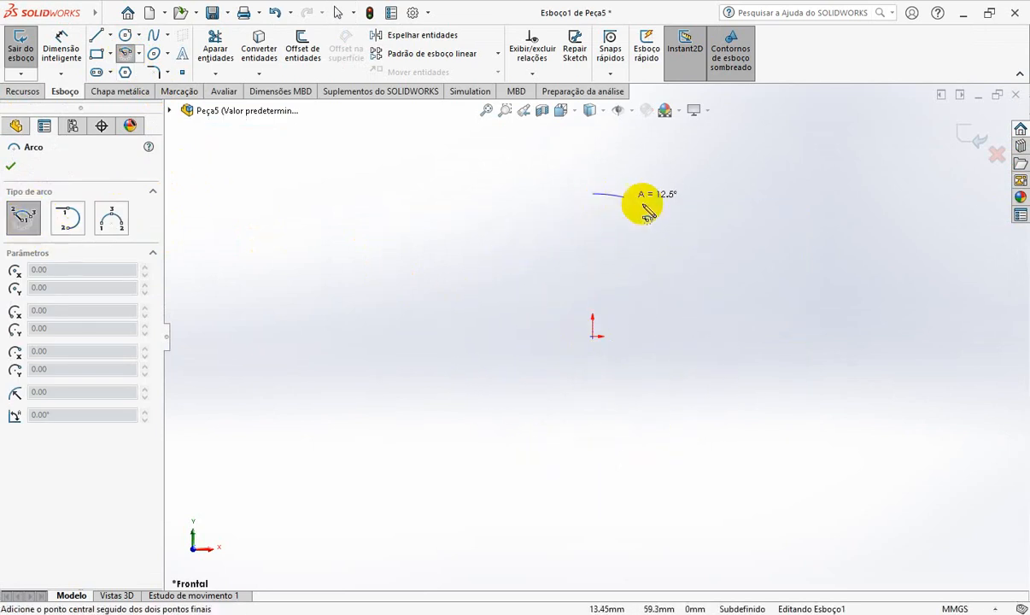
pyautogui.click(738, 338)
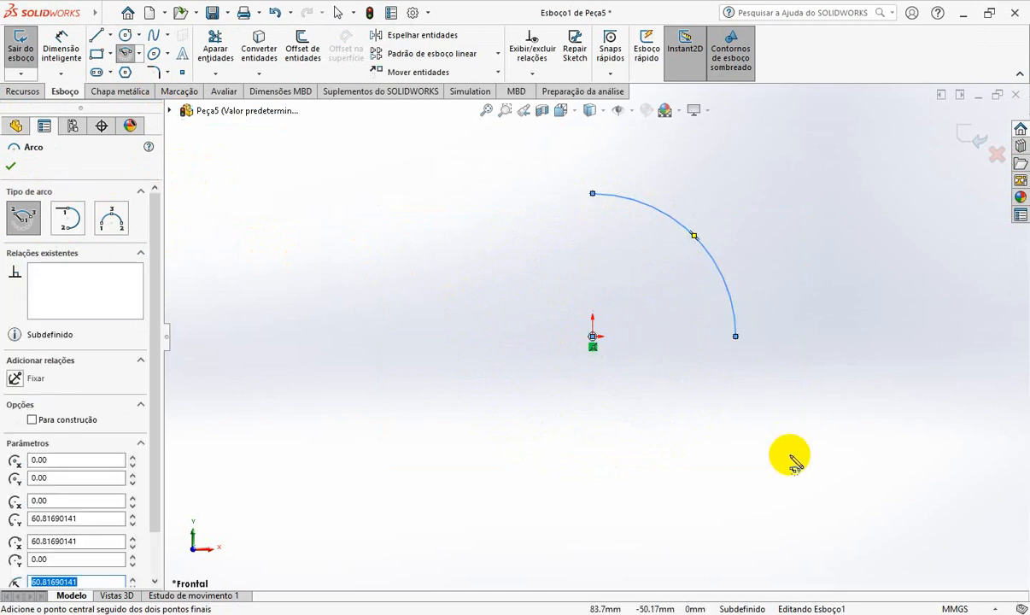
pyautogui.press('Escape')
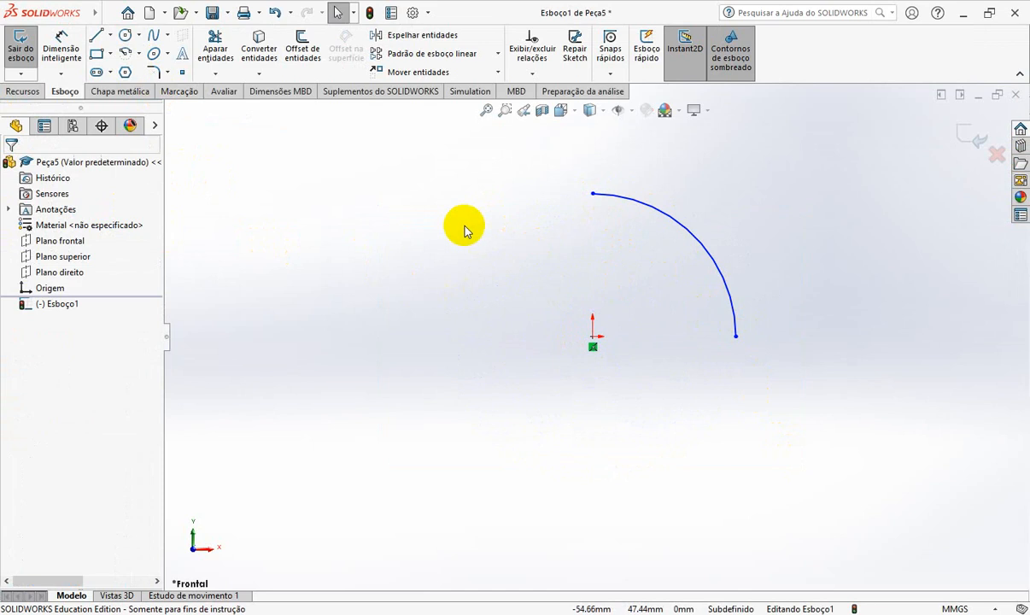
# Add a vertical relation between the arc's upper endpoint and the origin.
pyautogui.click(594, 195)
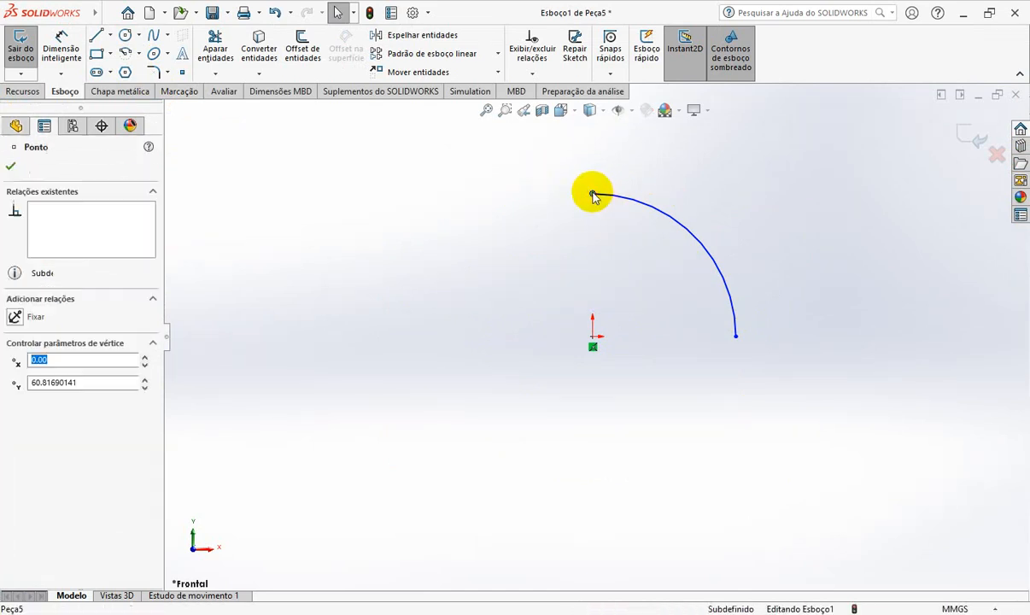
pyautogui.keyDown('ctrl'); pyautogui.click(593, 338); pyautogui.keyUp('ctrl')
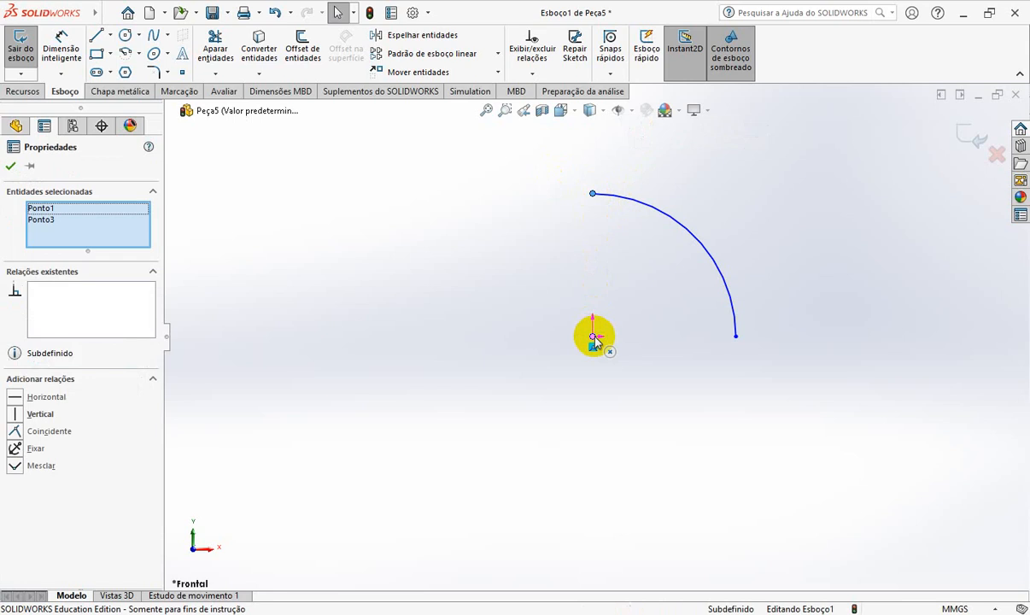
pyautogui.click(658, 275)
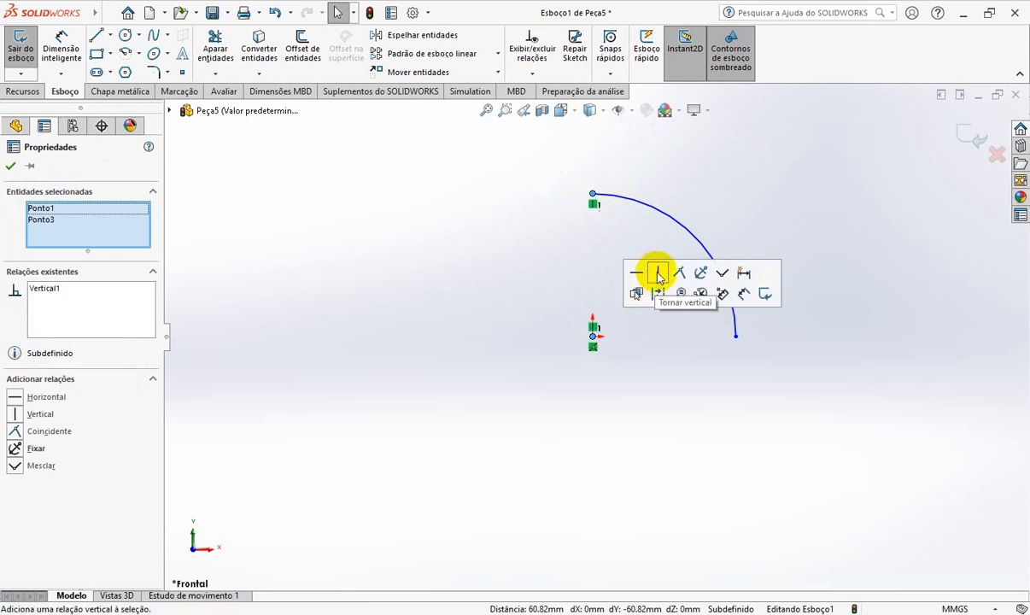
pyautogui.click(684, 424)
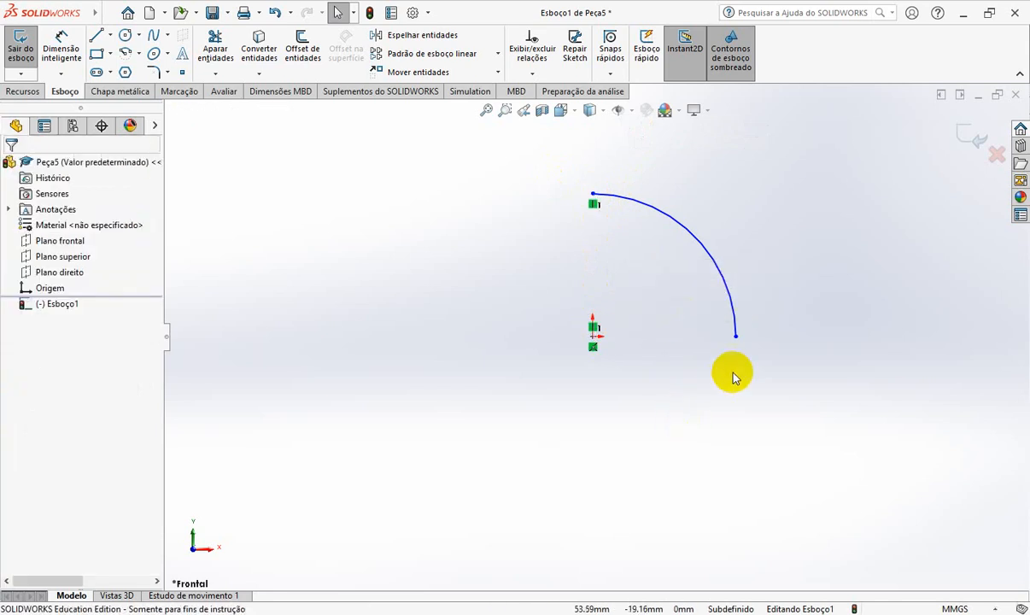
# Add a horizontal relation between the arc's lower endpoint and the origin.
pyautogui.click(735, 338)
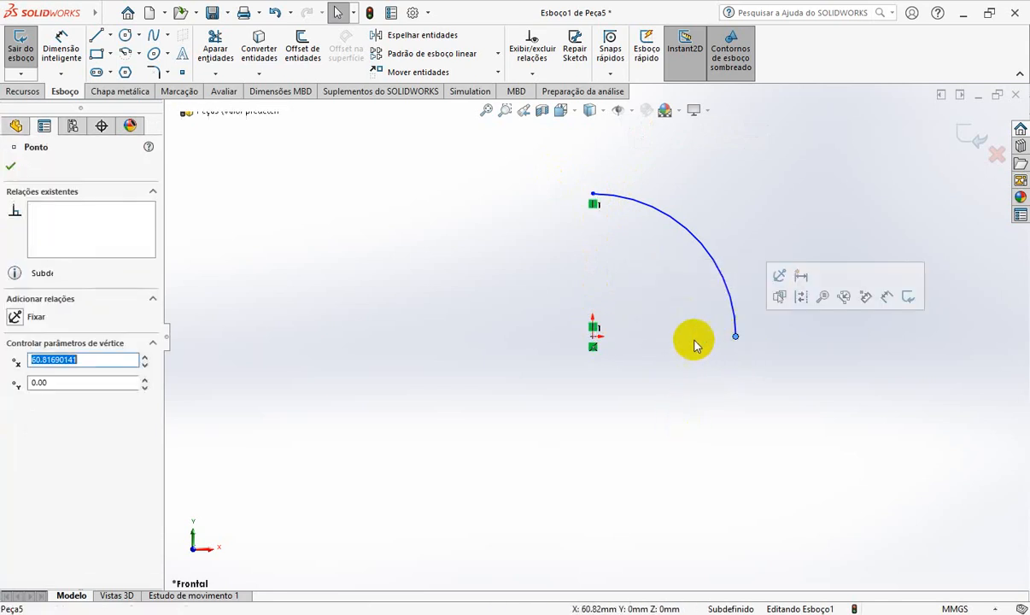
pyautogui.keyDown('ctrl'); pyautogui.click(595, 340); pyautogui.keyUp('ctrl')
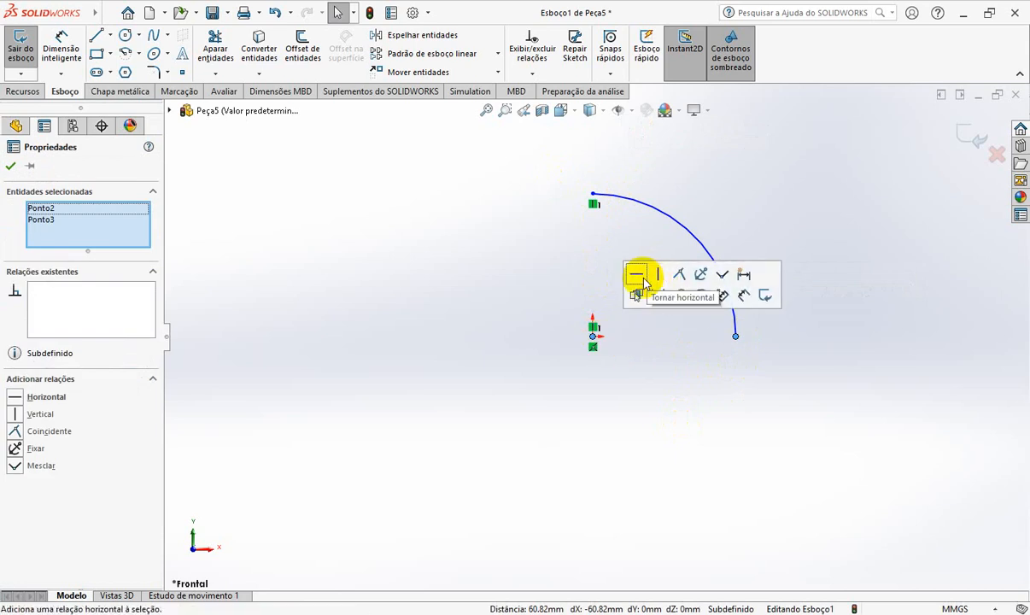
pyautogui.click(639, 275)
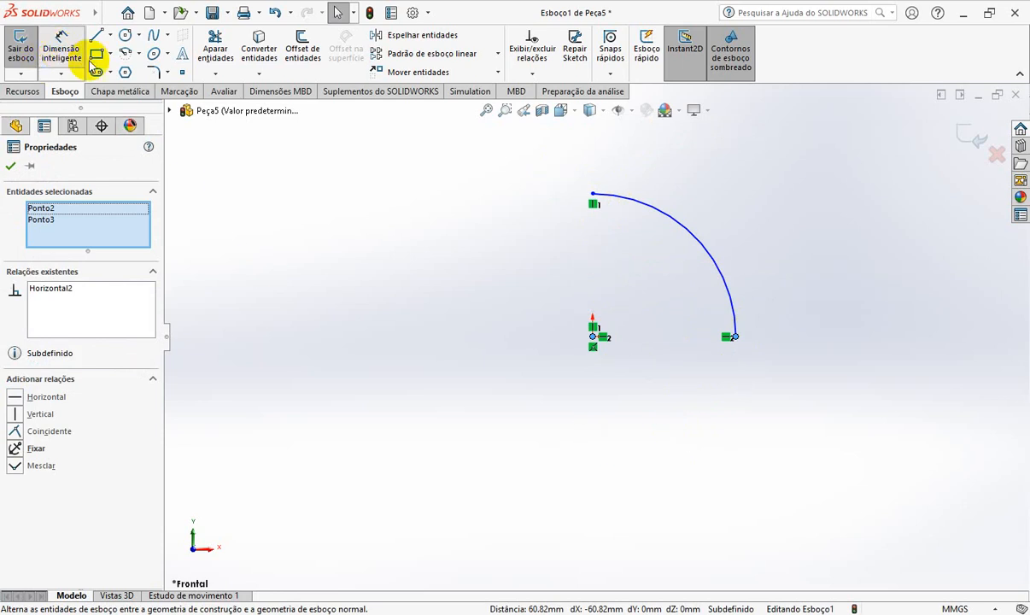
# Dimension the horizontal distance from the origin to the arc's lower endpoint as 50 mm.
pyautogui.click(63, 50)
pyautogui.click(735, 337)
pyautogui.click(595, 338)
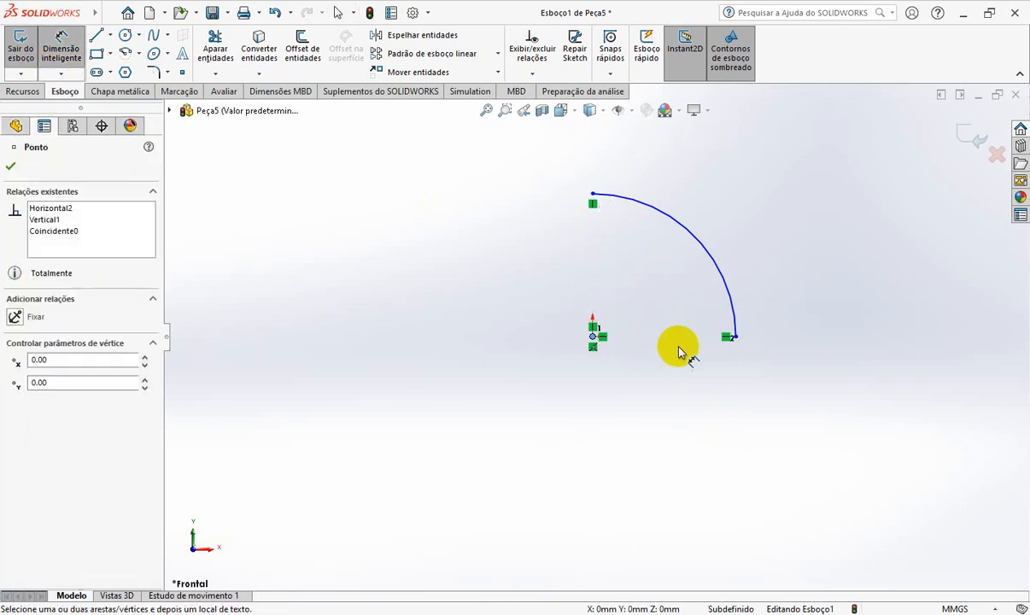
pyautogui.click(735, 337)
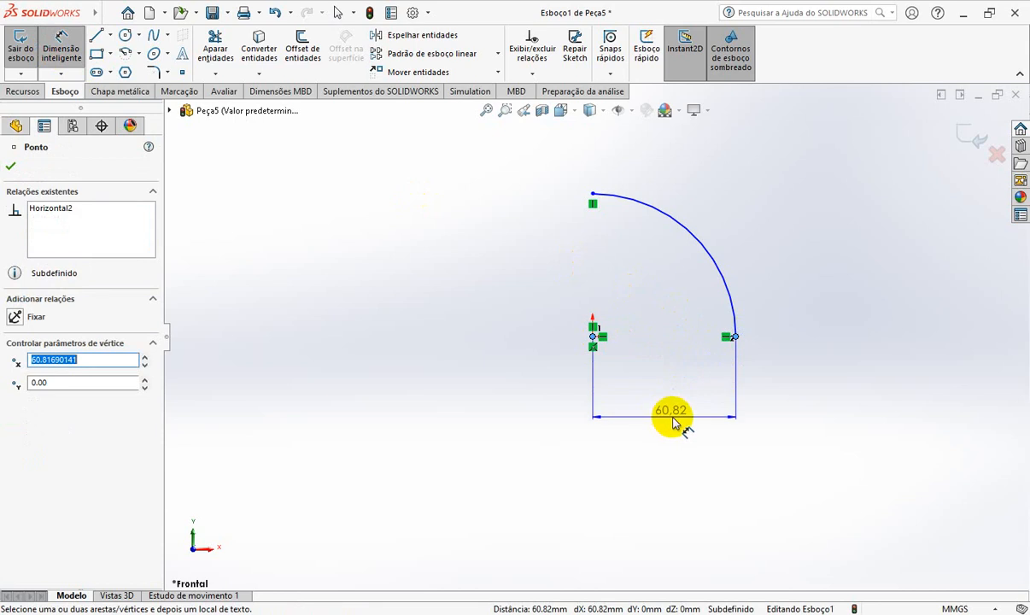
pyautogui.click(671, 419)
pyautogui.write('50')
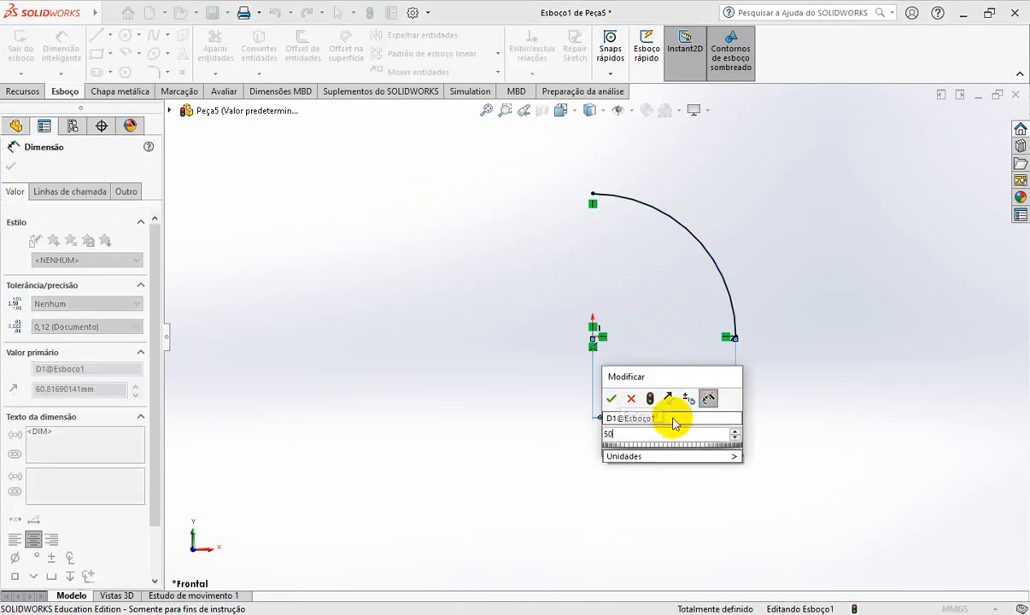
pyautogui.press('Return')
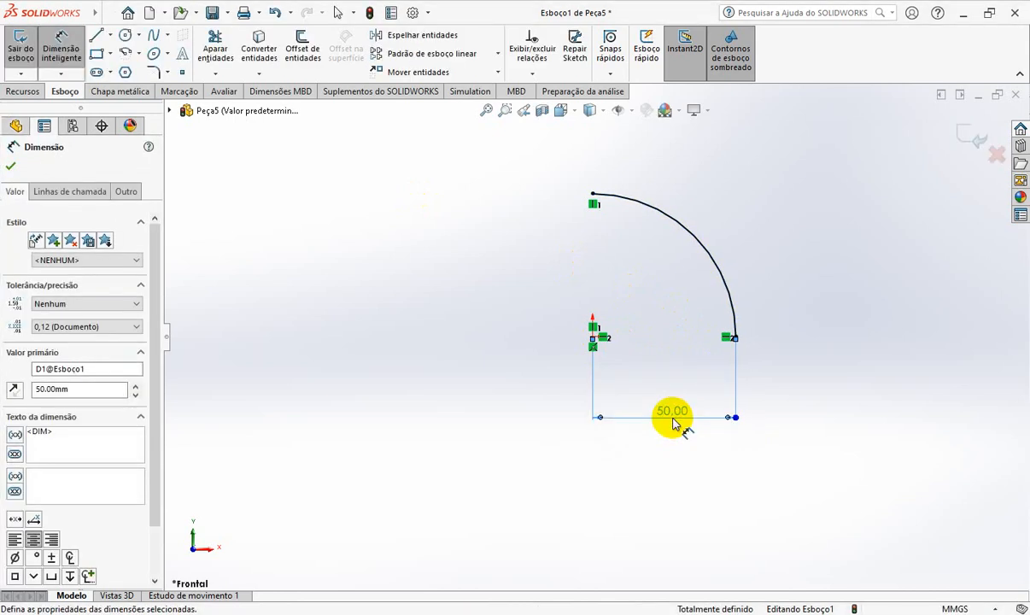
pyautogui.press('Escape')
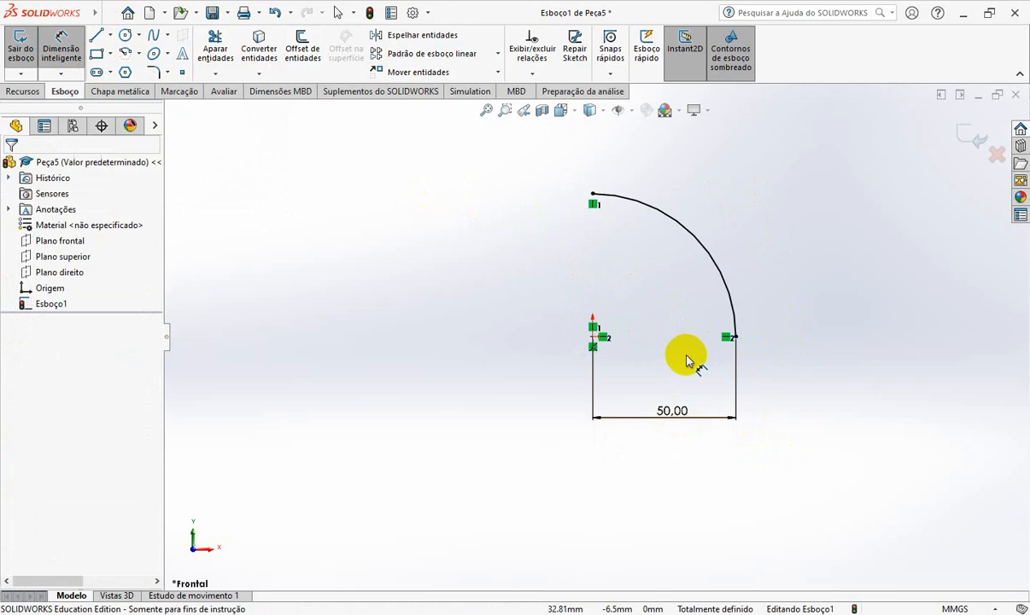
# Check the start, centre, central angle exercise in the browser's exercise book and sketch a construction line joining the arc's two endpoints.
pyautogui.hotkey('alt', 'Tab')
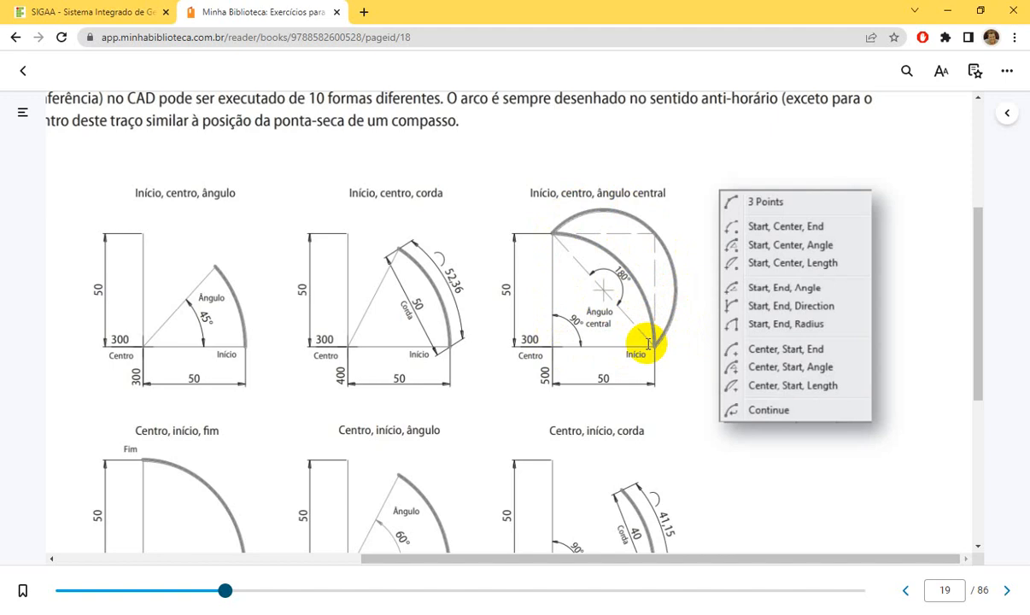
pyautogui.hotkey('alt', 'Tab')
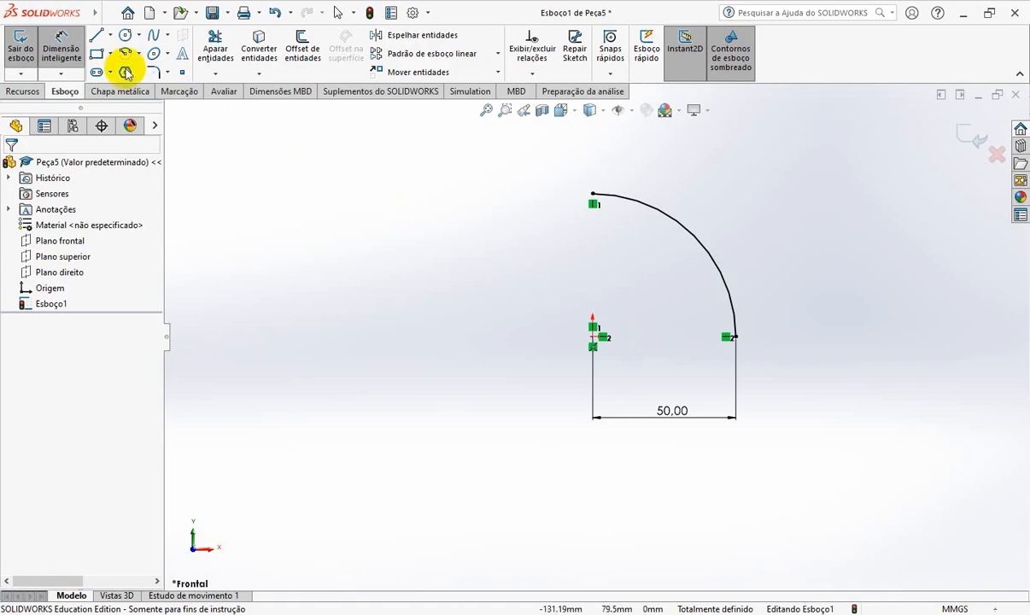
pyautogui.click(98, 37)
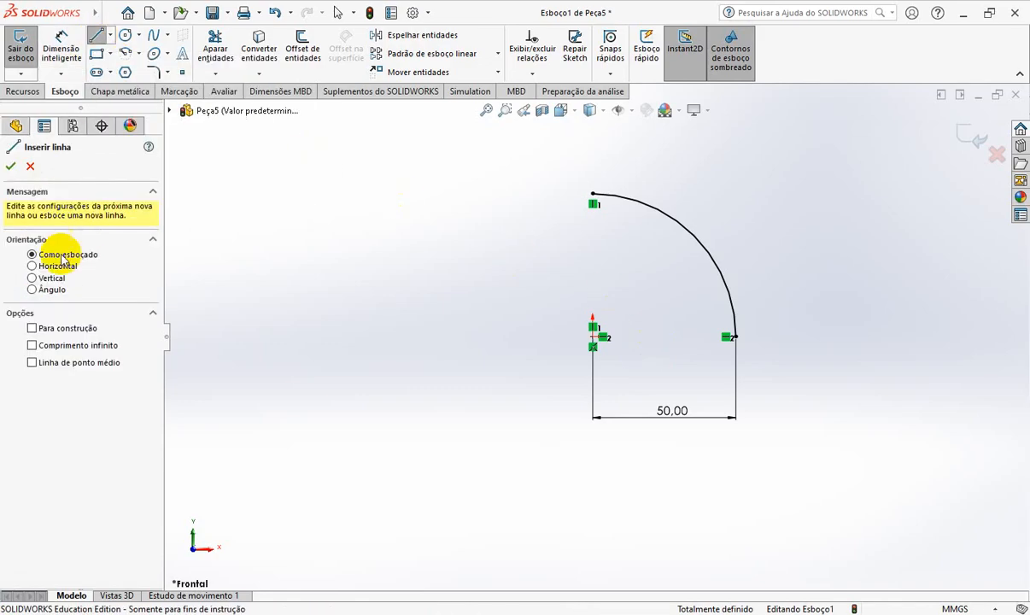
pyautogui.click(68, 332)
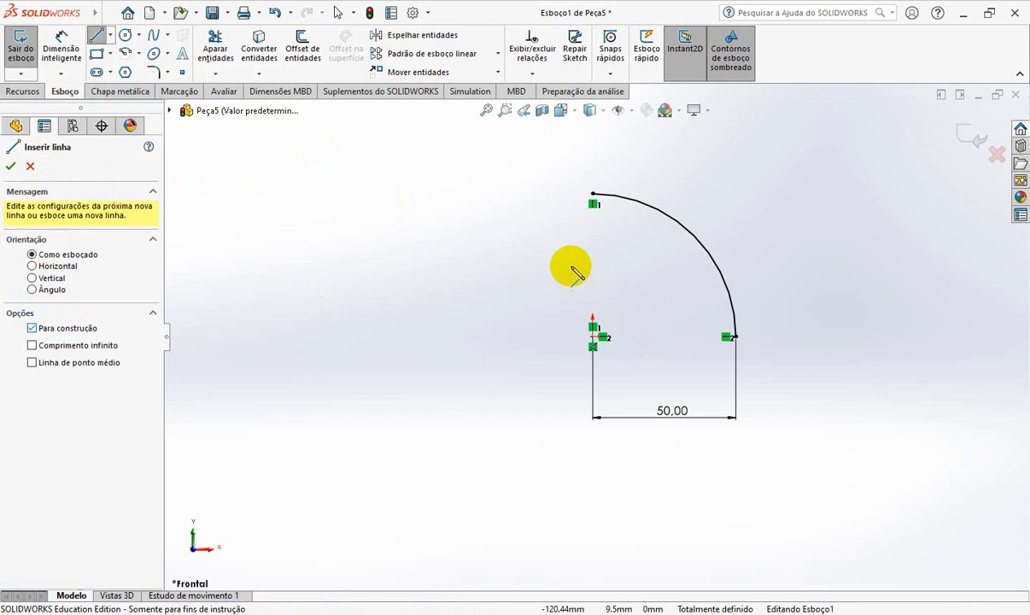
pyautogui.click(594, 195)
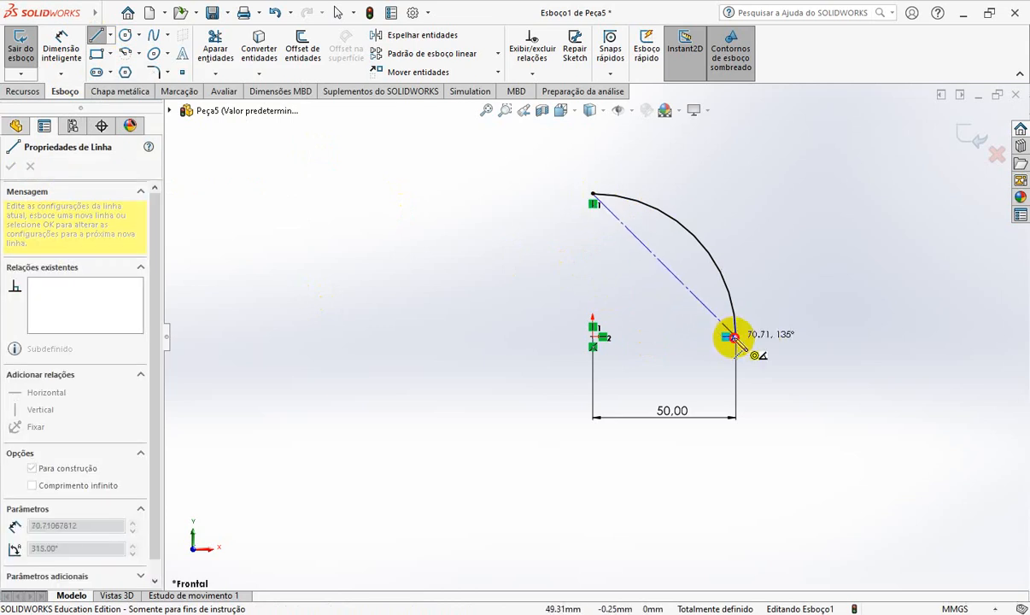
pyautogui.click(732, 337)
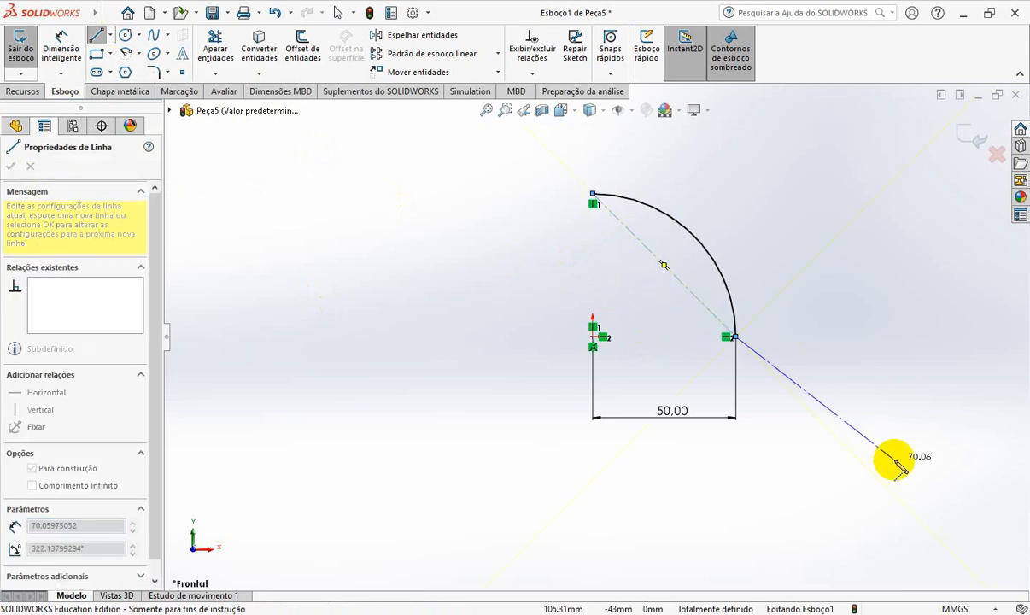
pyautogui.press('Escape')
pyautogui.press('Escape')
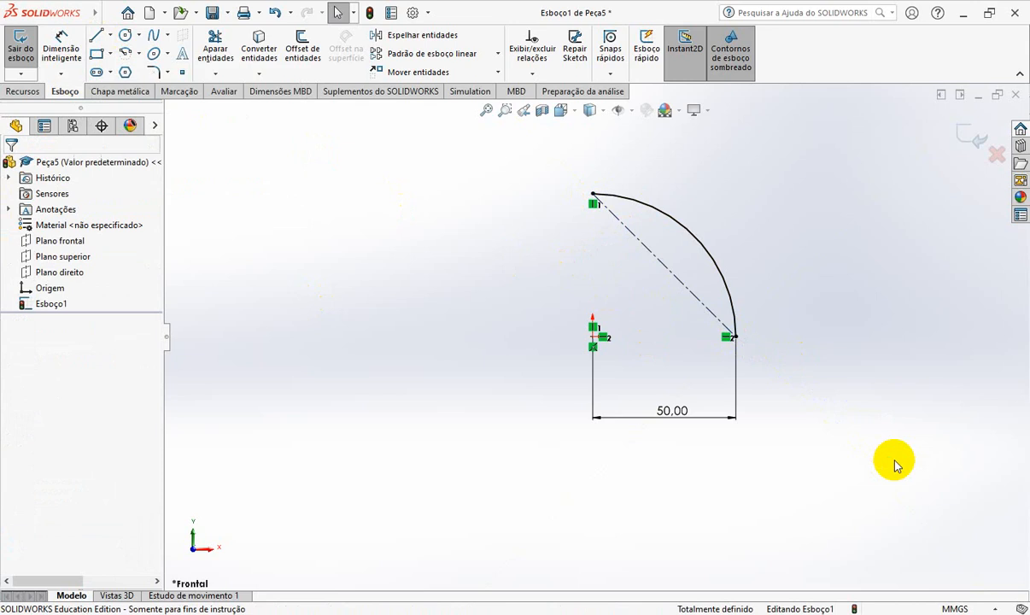
# Sketch a 180° centerpoint arc centred on the construction line's midpoint, joining the quarter arc's two endpoints and bulging away from the origin.
pyautogui.click(127, 55)
pyautogui.click(26, 221)
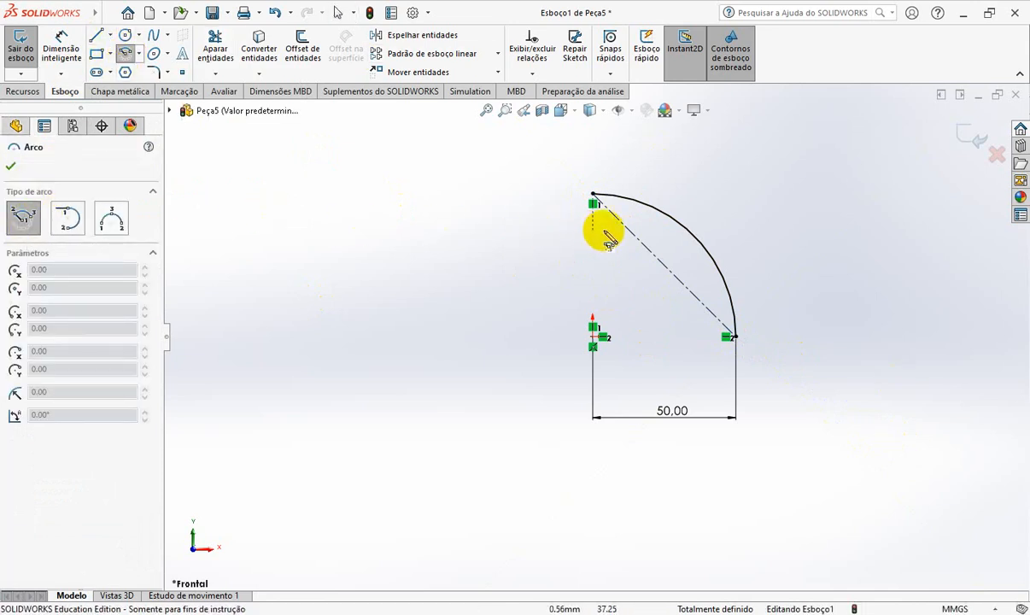
pyautogui.click(664, 265)
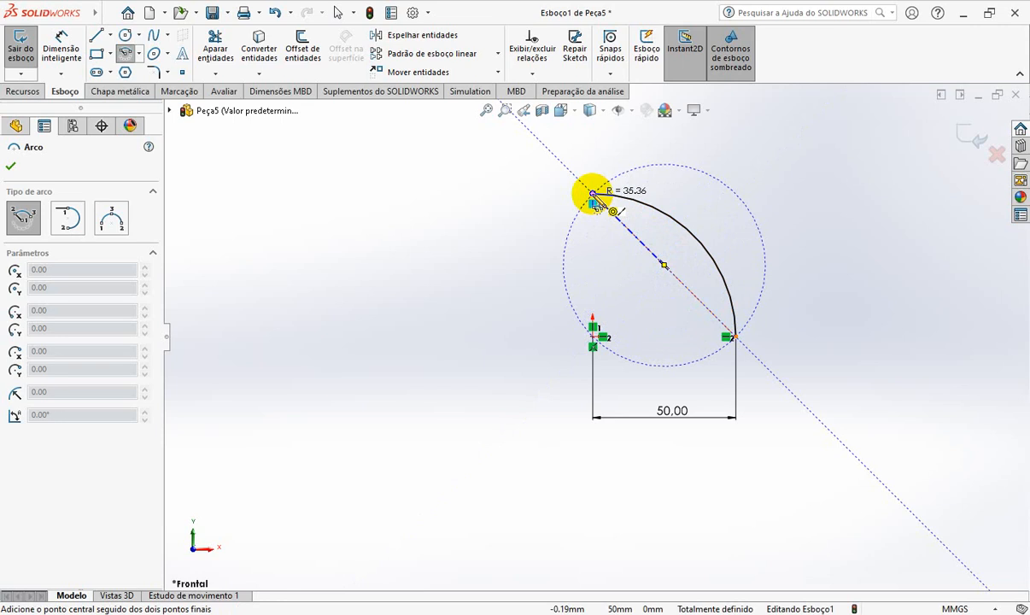
pyautogui.moveTo(592, 194); pyautogui.dragTo(737, 338)
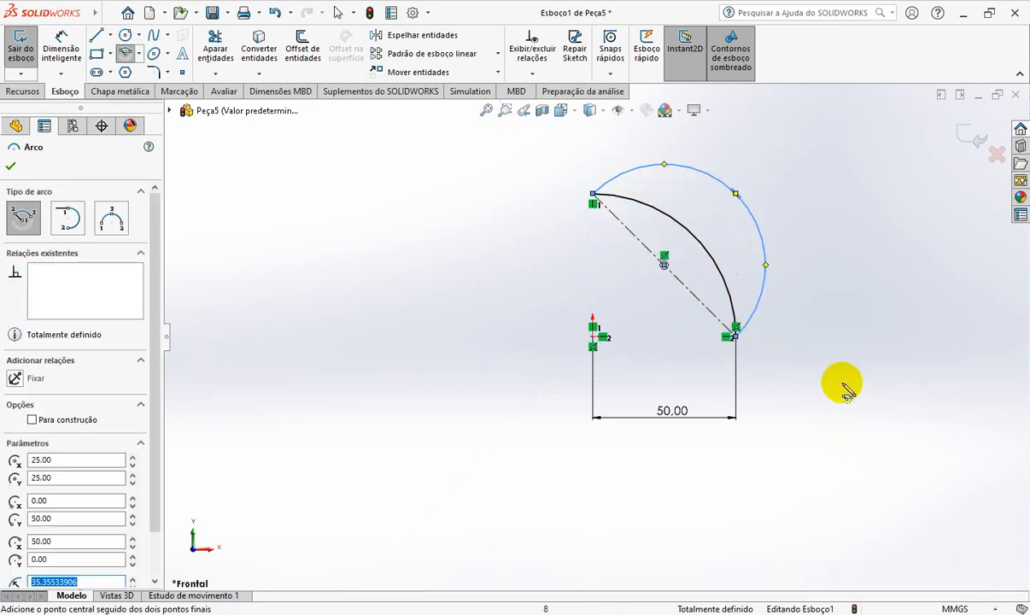
pyautogui.press('Escape')
pyautogui.press('Escape')
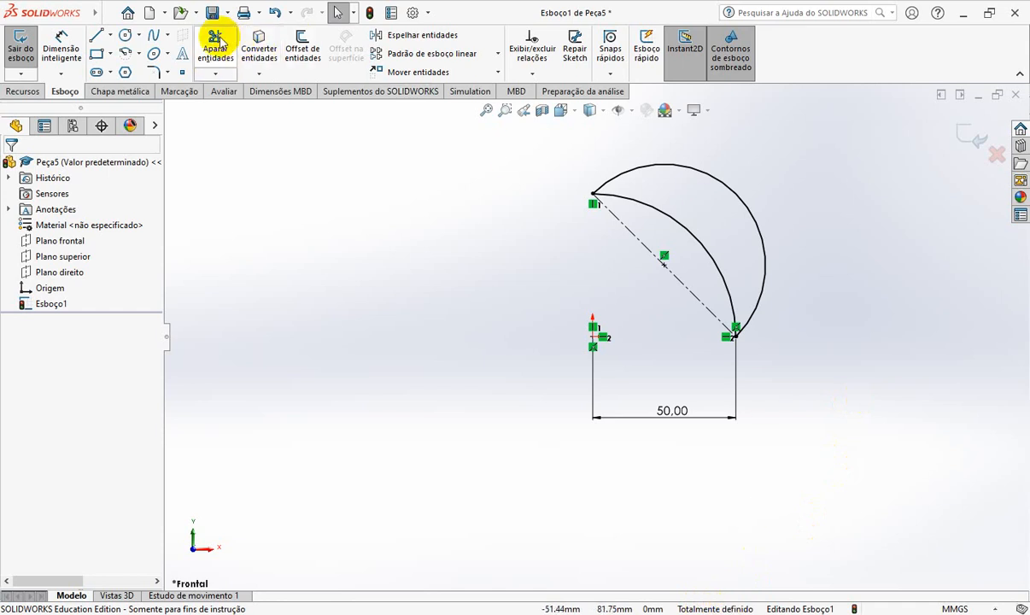
# Save the part as 2-7-05 in the same folder as 2-7-04 and close the document.
pyautogui.click(212, 12)
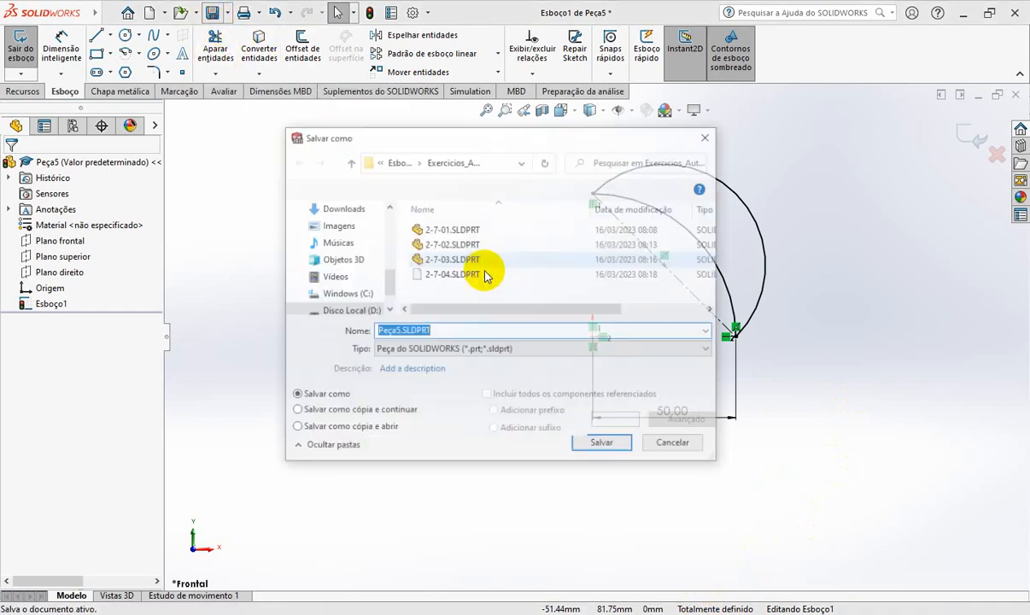
pyautogui.click(484, 275)
pyautogui.doubleClick(483, 332)
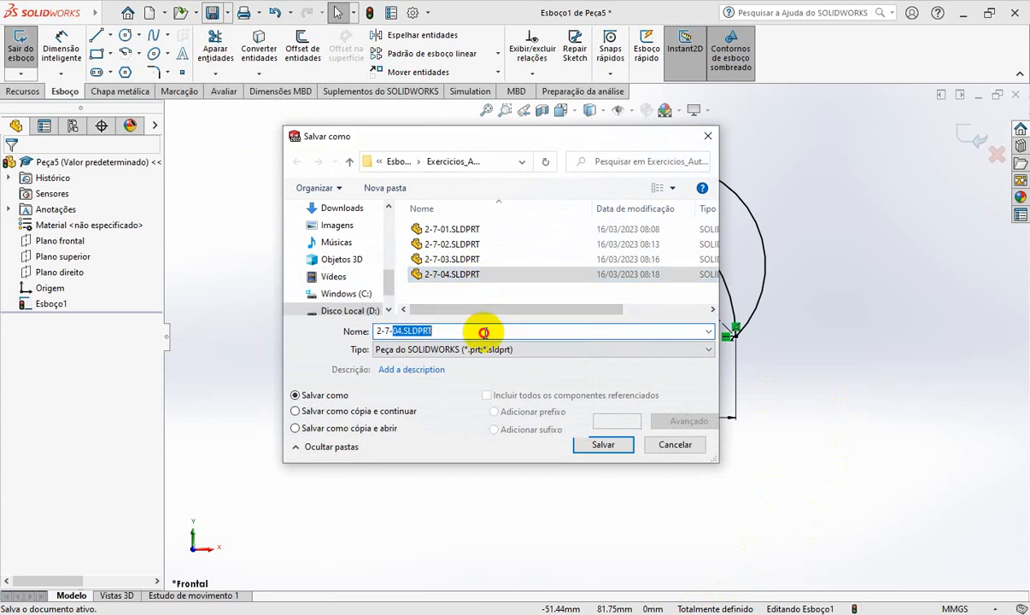
pyautogui.write('05')
pyautogui.press('Return')
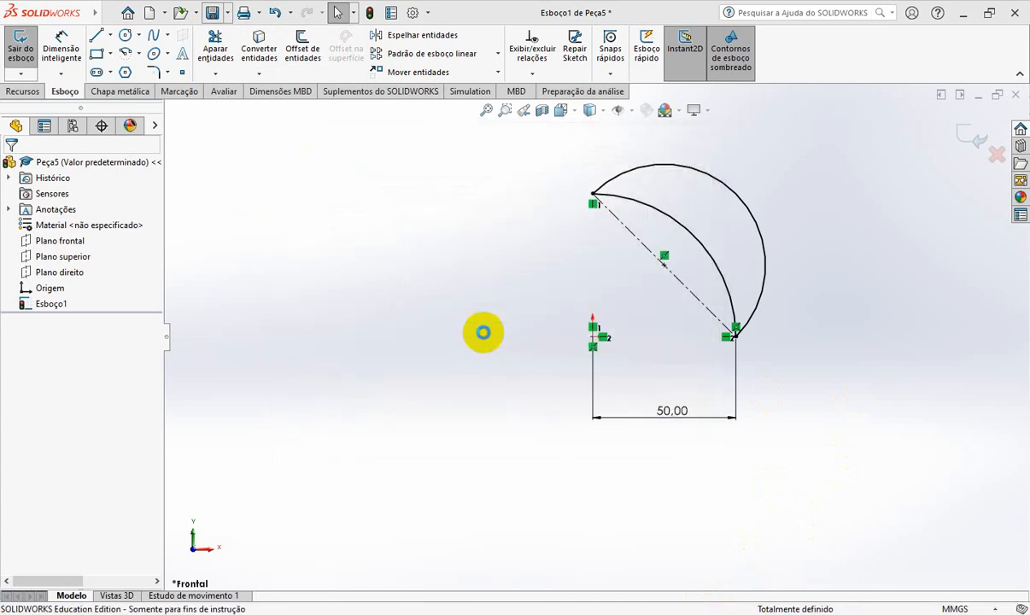
pyautogui.click(1014, 95)
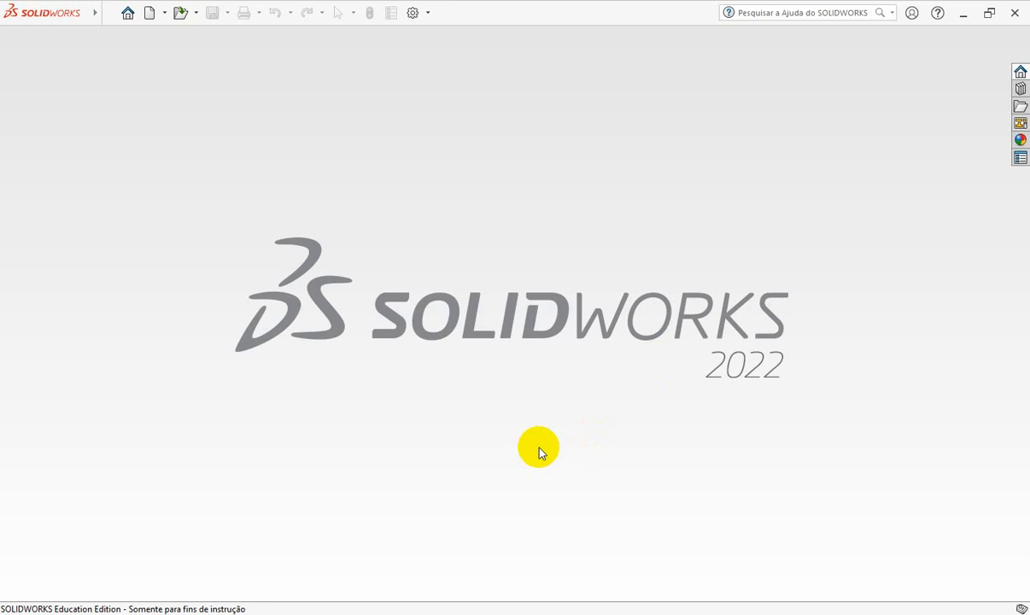
# Consult the start, end, direction (tangency) arc exercise in the browser's exercise book and start a front-plane sketch in a new SOLIDWORKS part.
pyautogui.hotkey('alt', 'Tab')
pyautogui.scroll(-1, 438, 443)
pyautogui.scroll(-2, 440, 442)
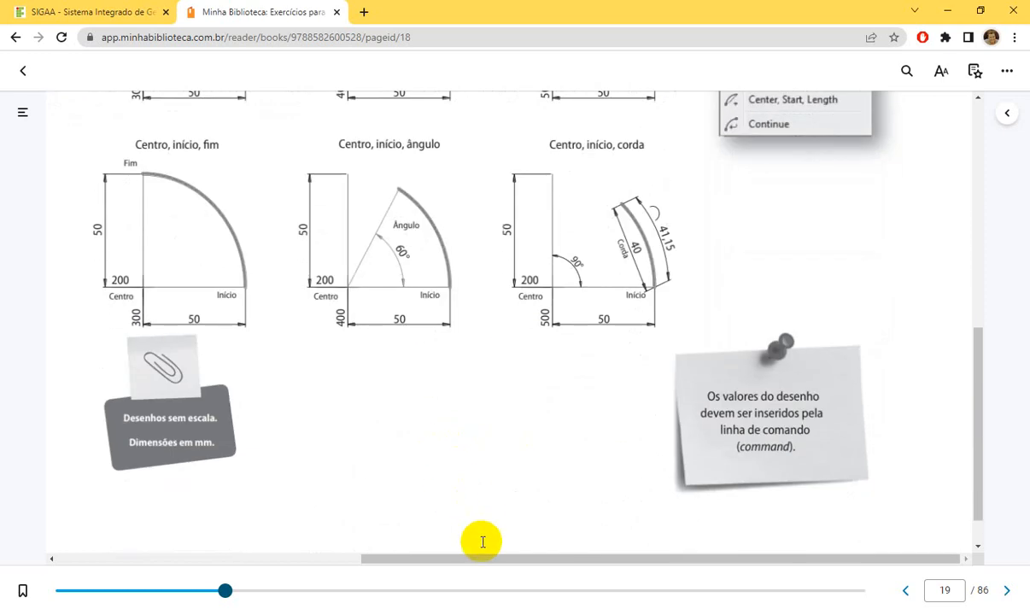
pyautogui.moveTo(494, 559); pyautogui.dragTo(206, 581)
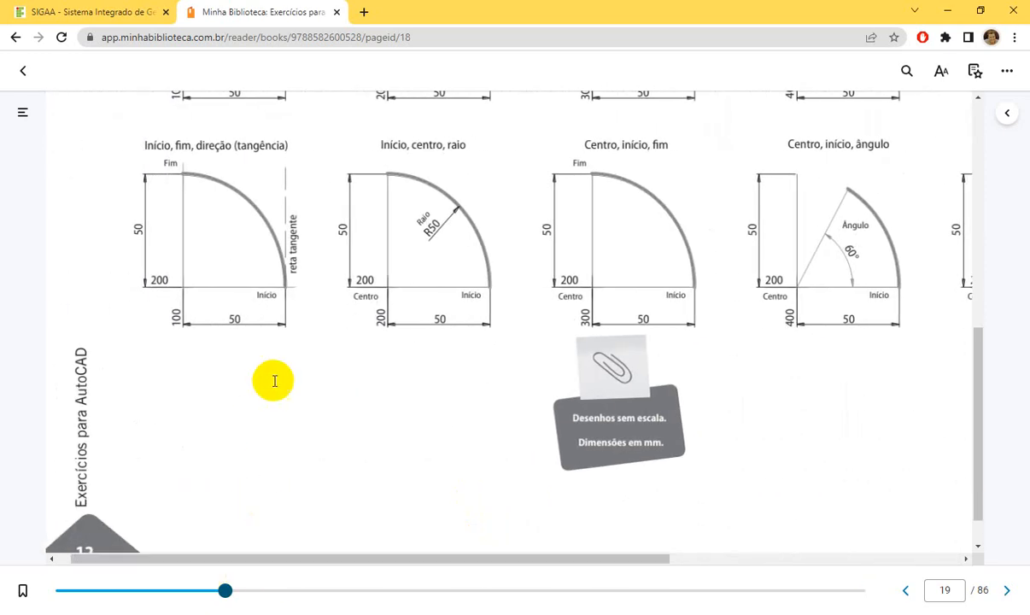
pyautogui.scroll(1, 299, 380)
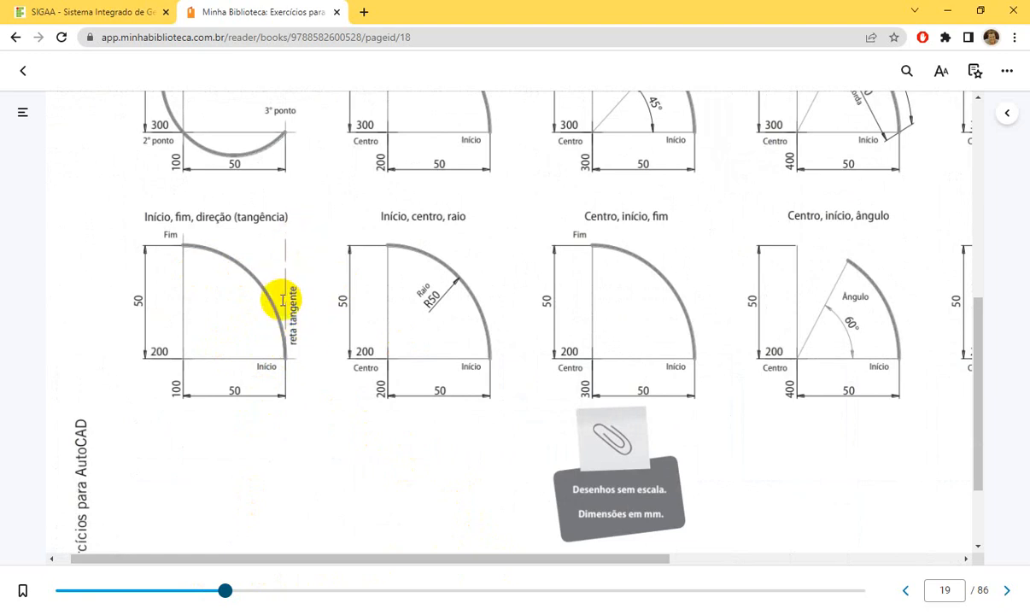
pyautogui.hotkey('alt', 'Tab')
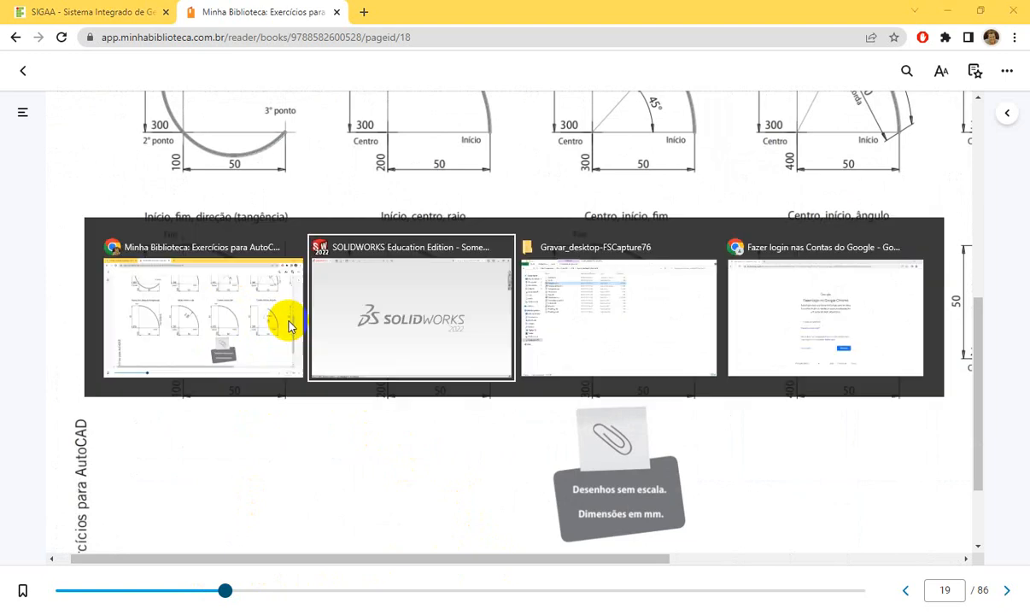
pyautogui.click(149, 14)
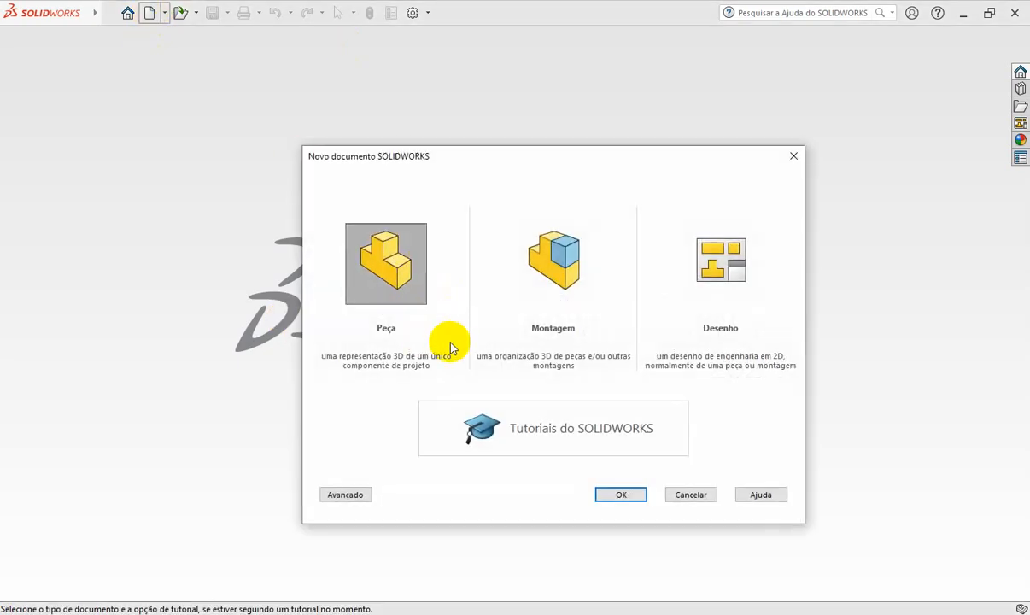
pyautogui.click(619, 493)
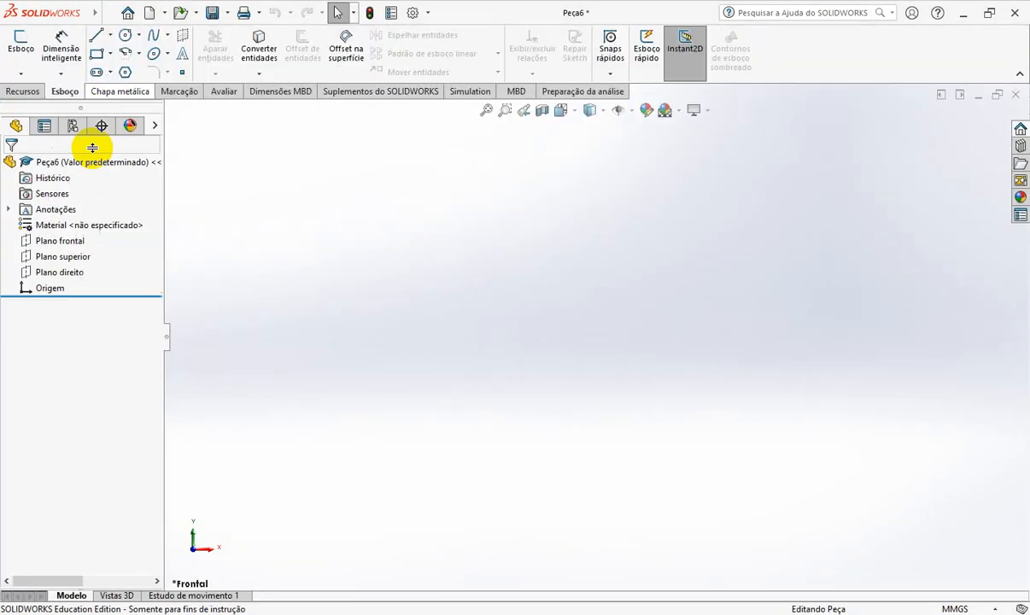
pyautogui.click(62, 240)
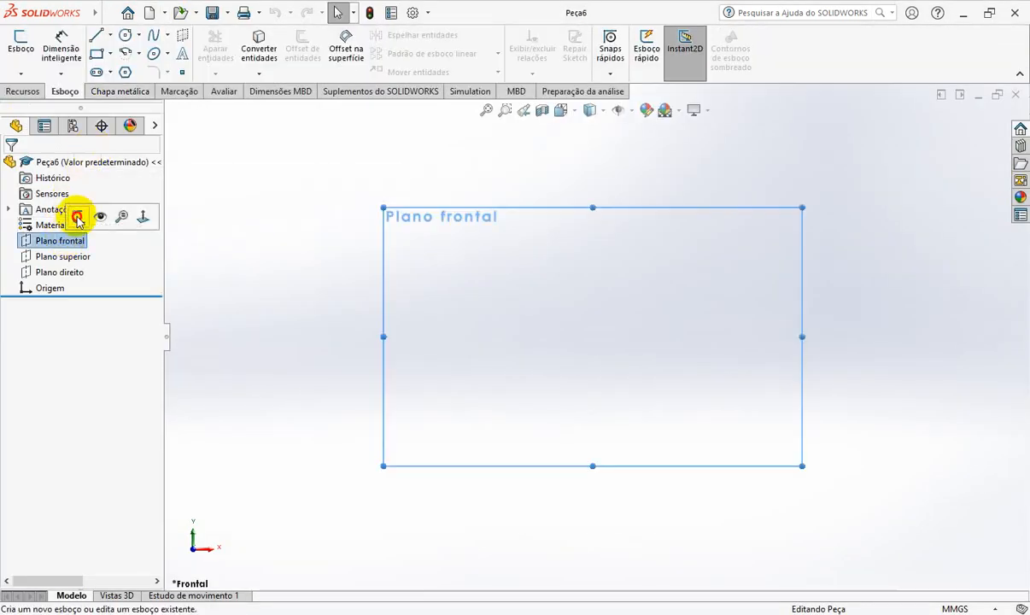
pyautogui.click(77, 215)
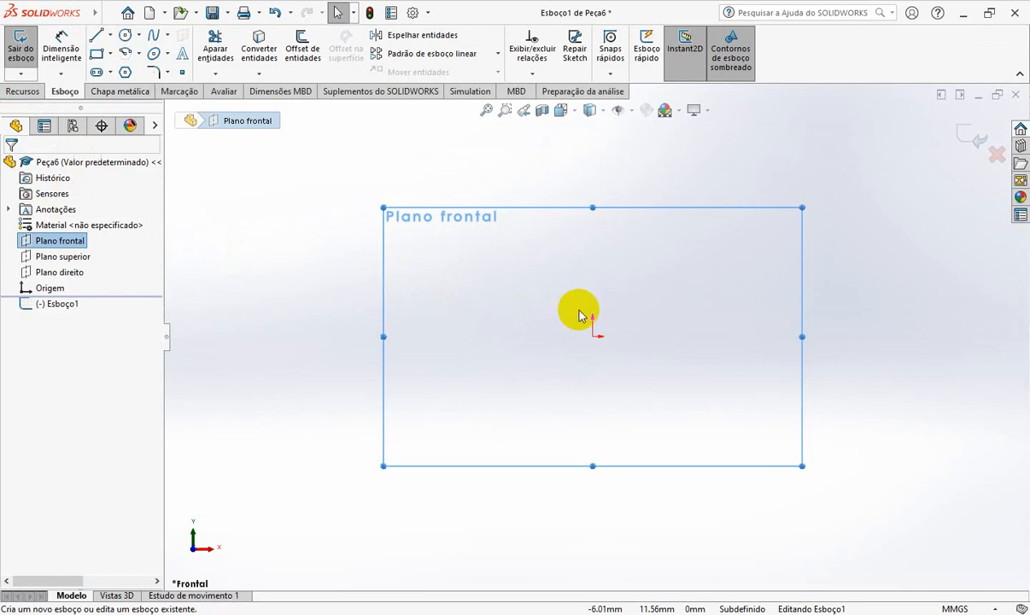
pyautogui.click(97, 36)
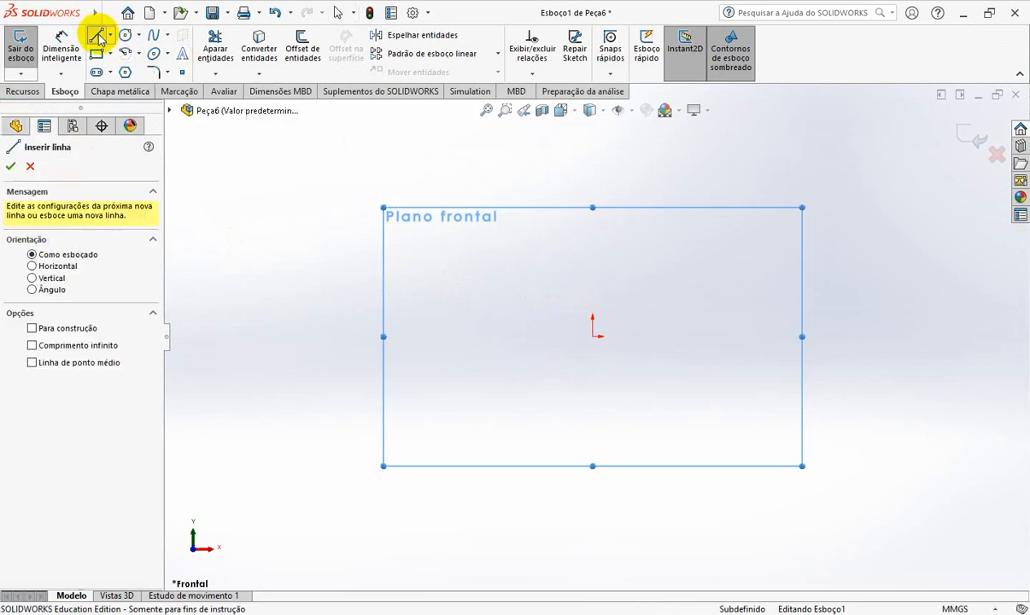
pyautogui.click(83, 330)
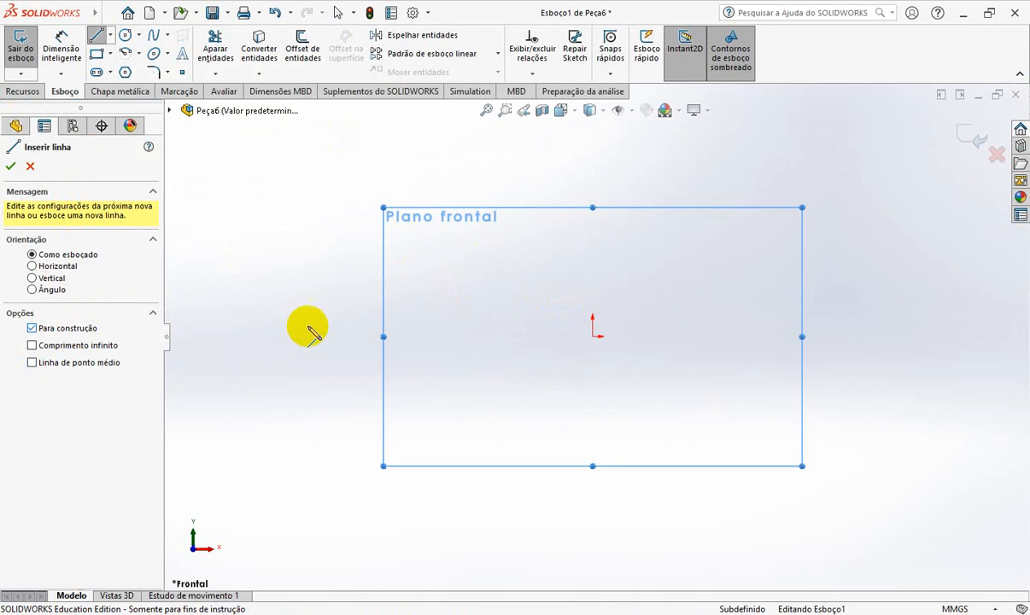
pyautogui.click(708, 336)
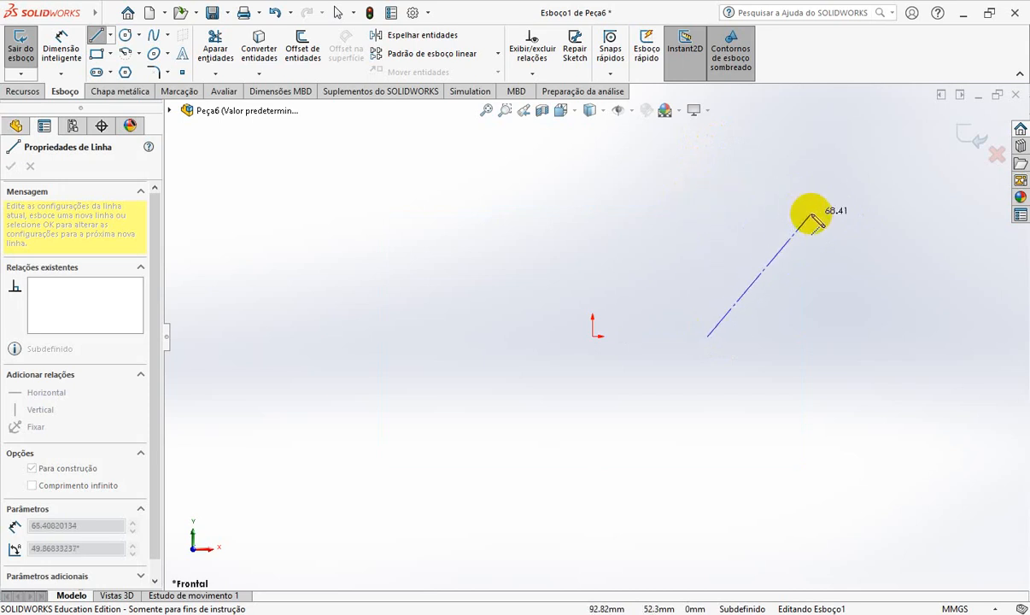
pyautogui.press('Escape')
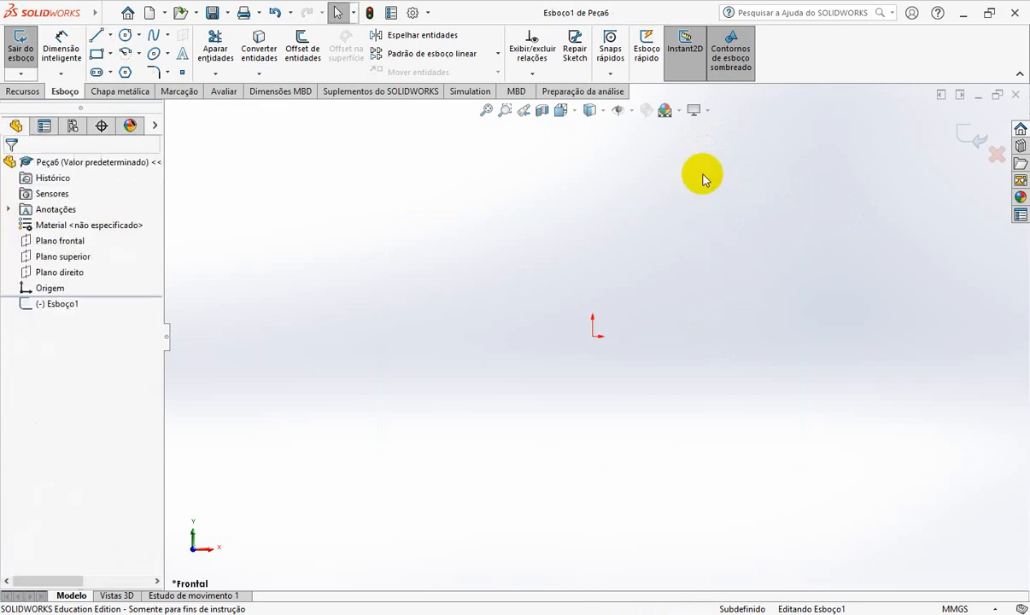
# Sketch a vertical construction line of infinite length about 59 mm to the right of the origin.
pyautogui.click(97, 39)
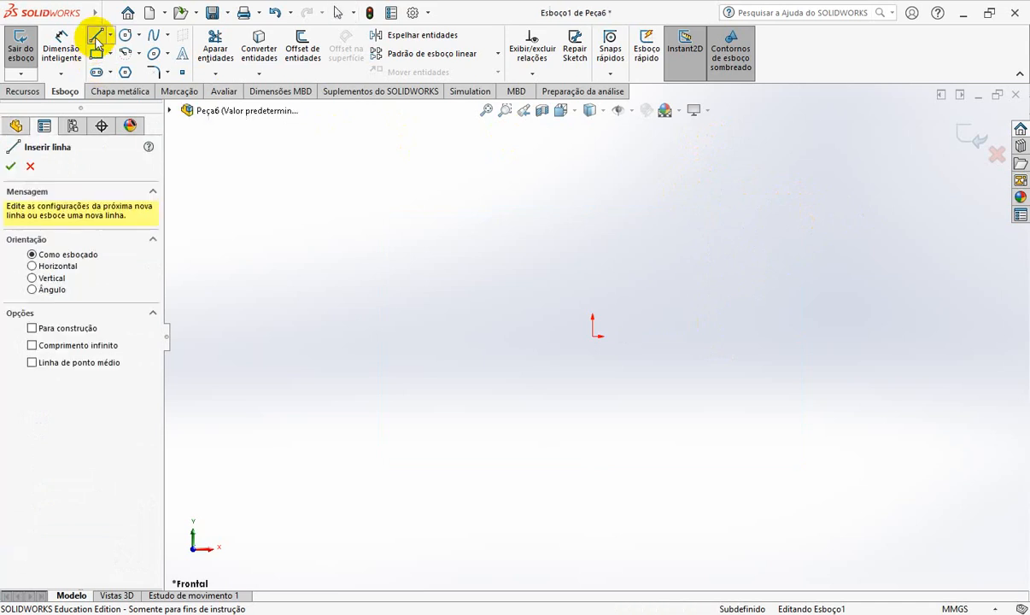
pyautogui.click(51, 328)
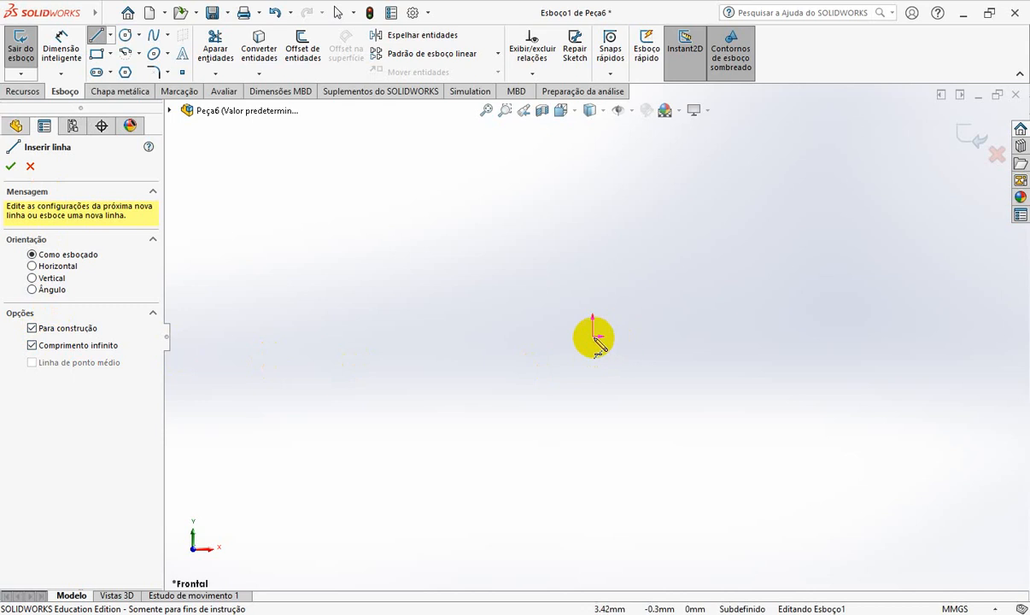
pyautogui.click(732, 339)
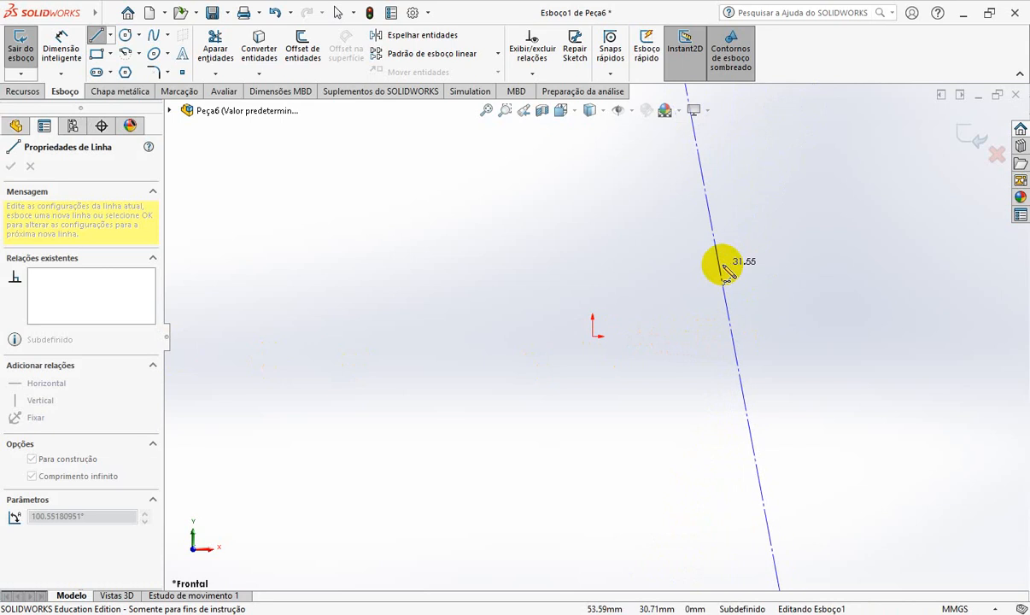
pyautogui.click(732, 267)
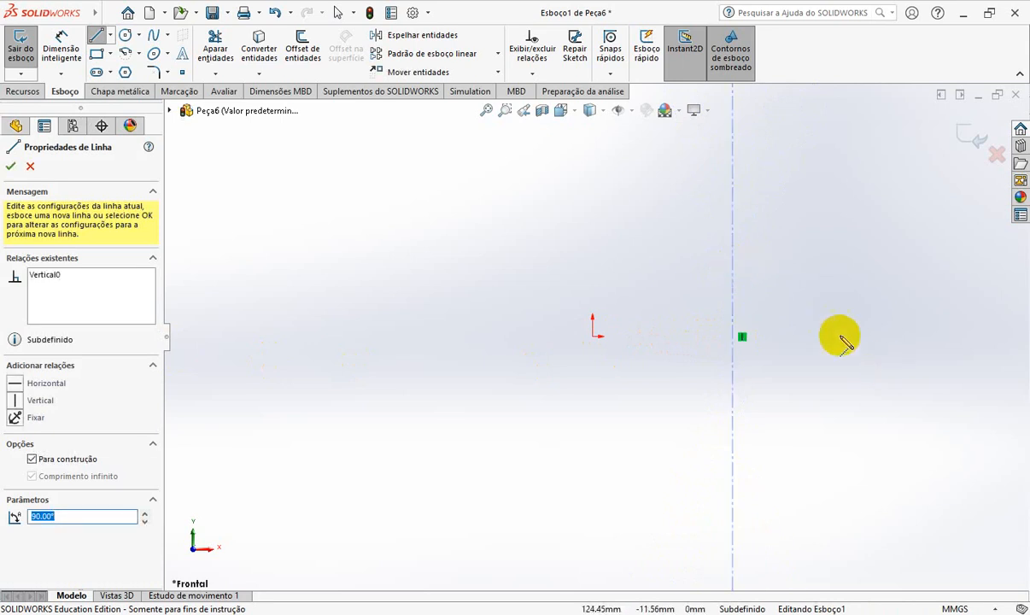
# Dimension the distance between the origin and the vertical construction line as 50 mm.
pyautogui.click(60, 44)
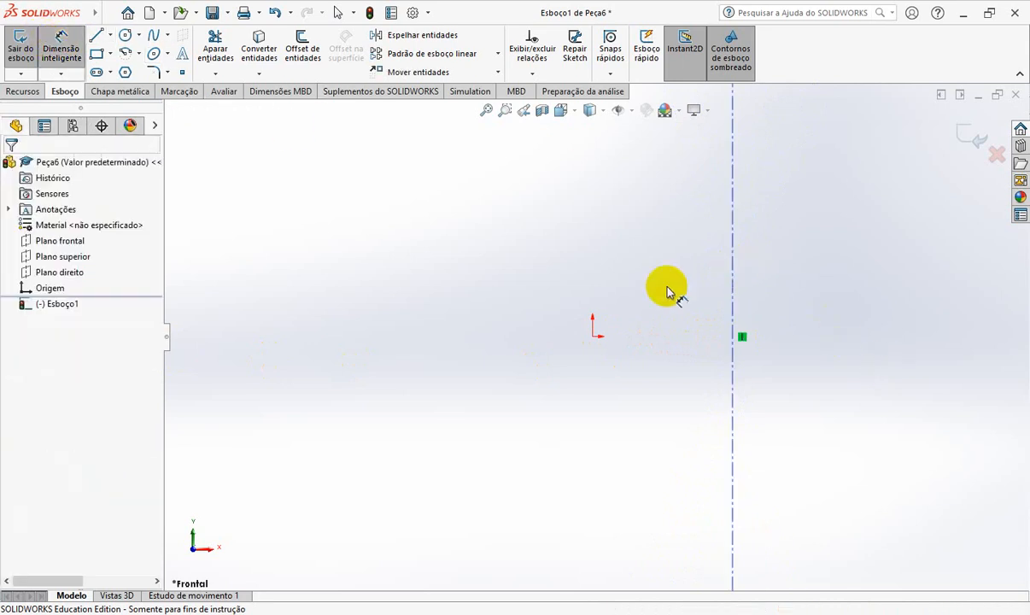
pyautogui.click(593, 335)
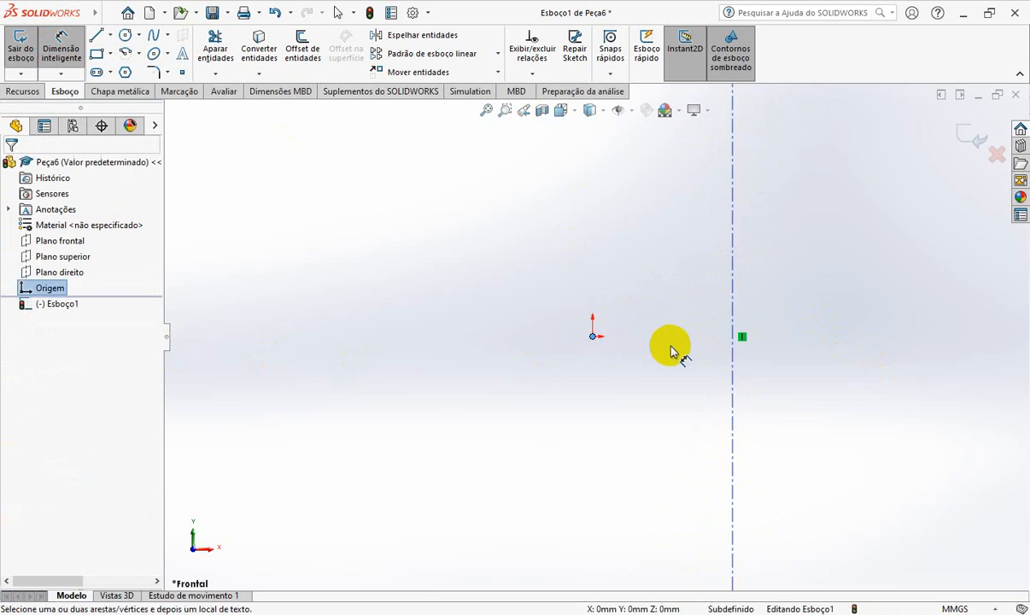
pyautogui.click(732, 368)
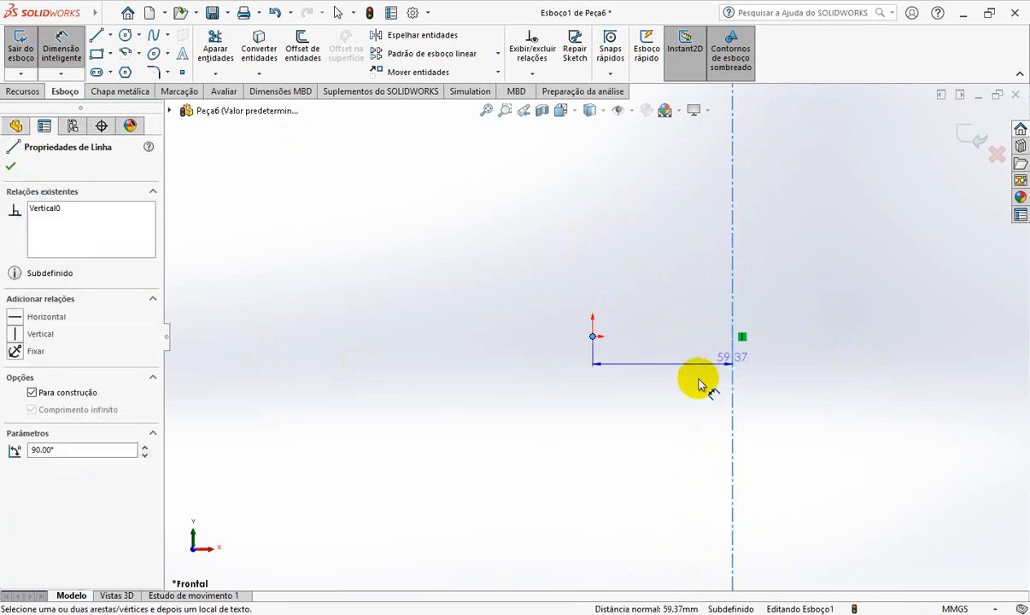
pyautogui.click(657, 433)
pyautogui.write('50')
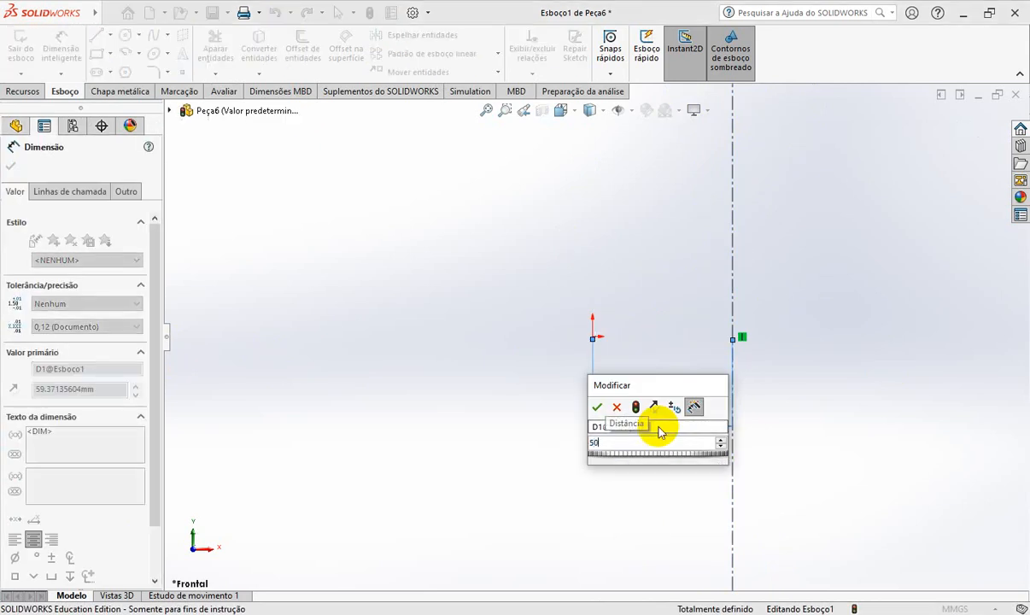
pyautogui.press('Return')
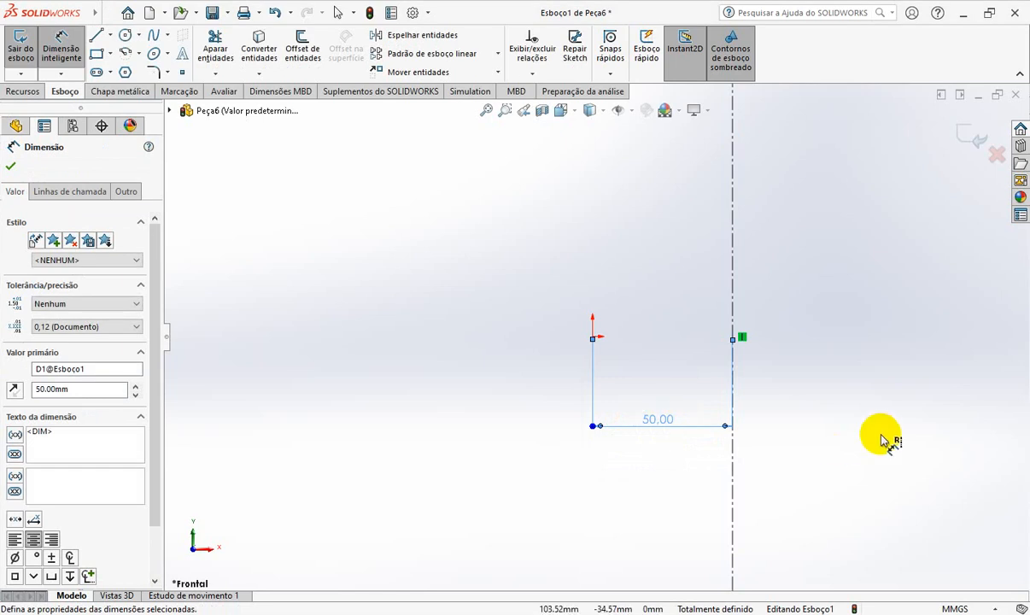
# Check the tangency exercise in the browser, then sketch a 90° centerpoint arc centred on the origin, from the construction line to directly above the origin.
pyautogui.hotkey('alt', 'Tab')
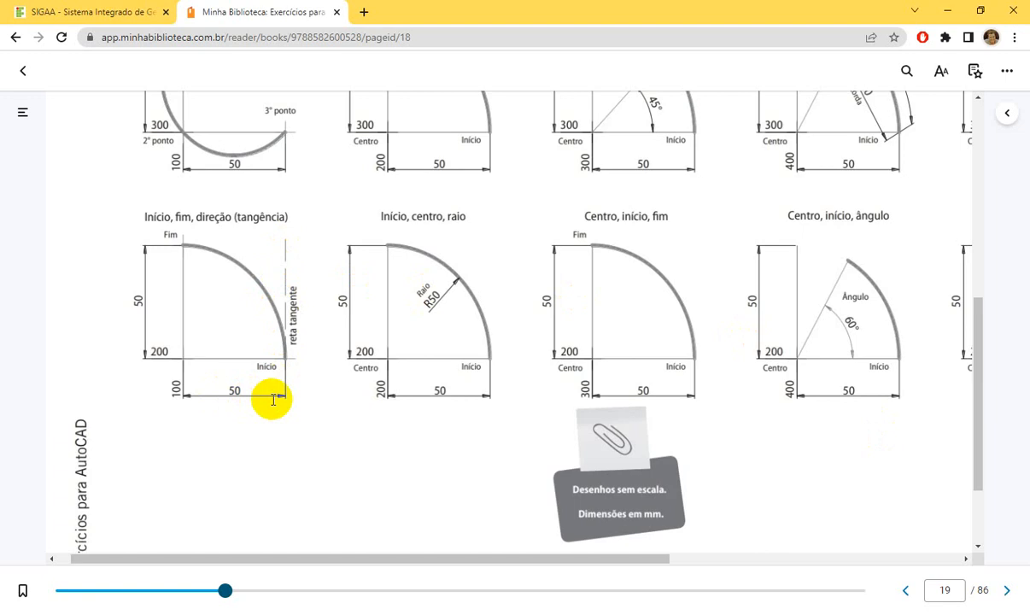
pyautogui.hotkey('alt', 'Tab')
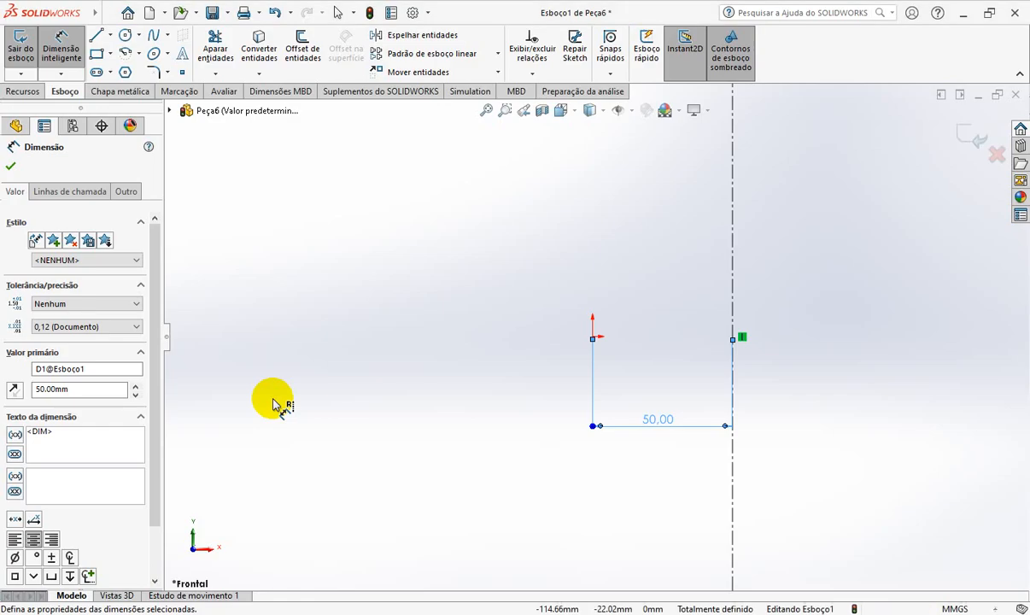
pyautogui.click(126, 54)
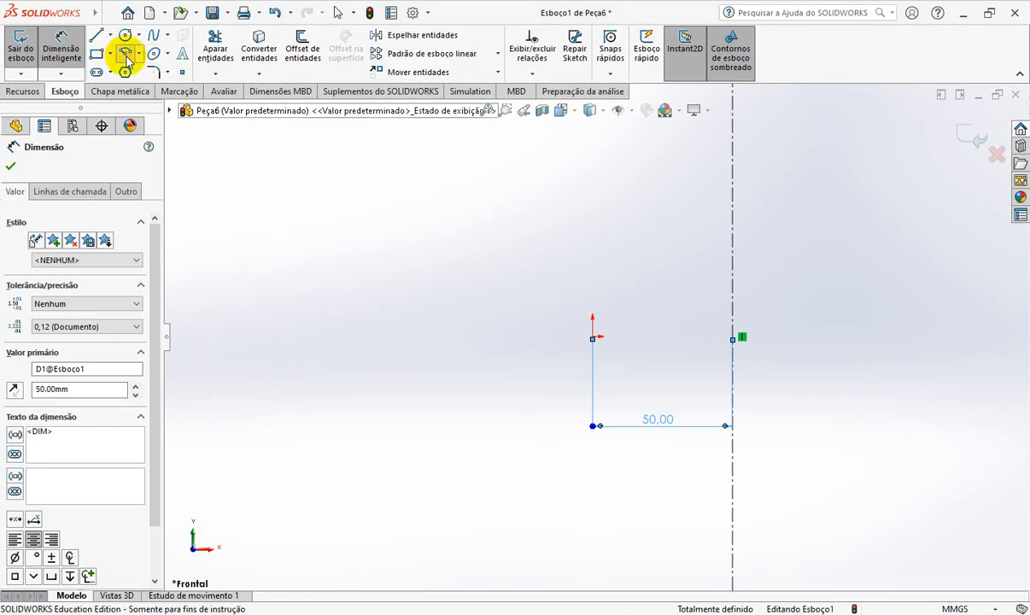
pyautogui.click(592, 338)
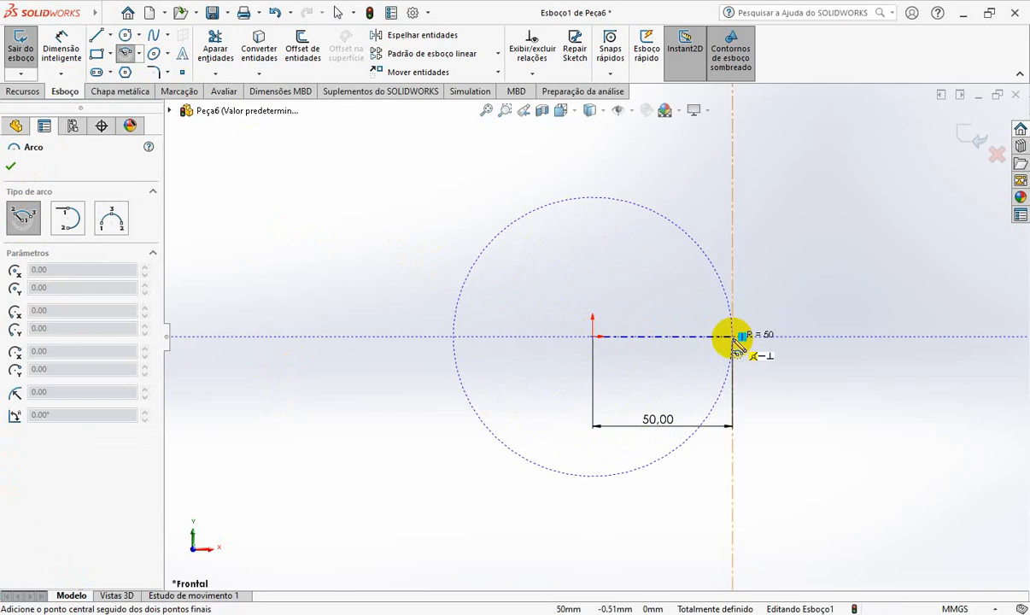
pyautogui.click(734, 338)
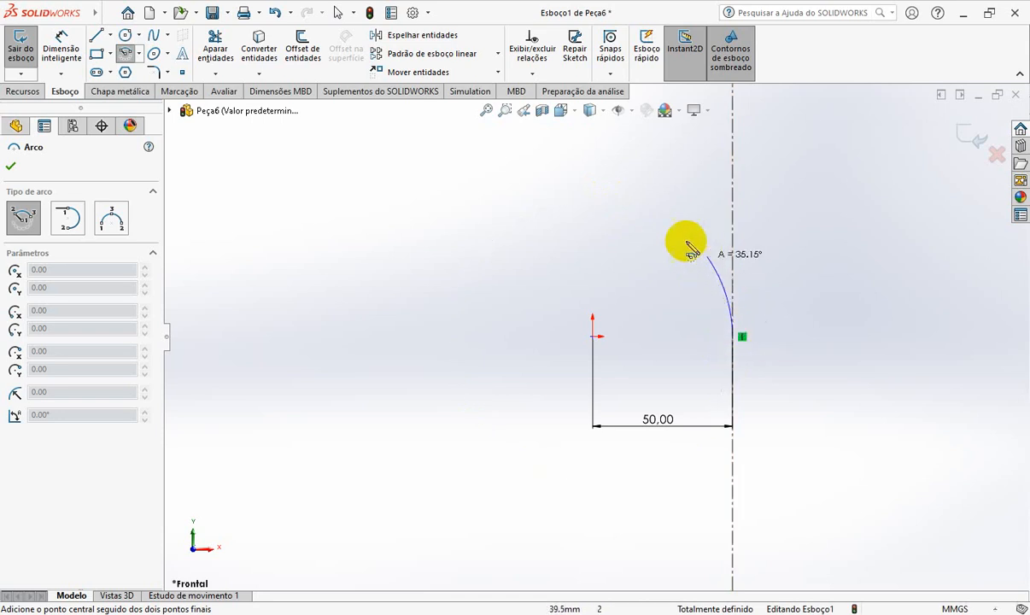
pyautogui.click(595, 200)
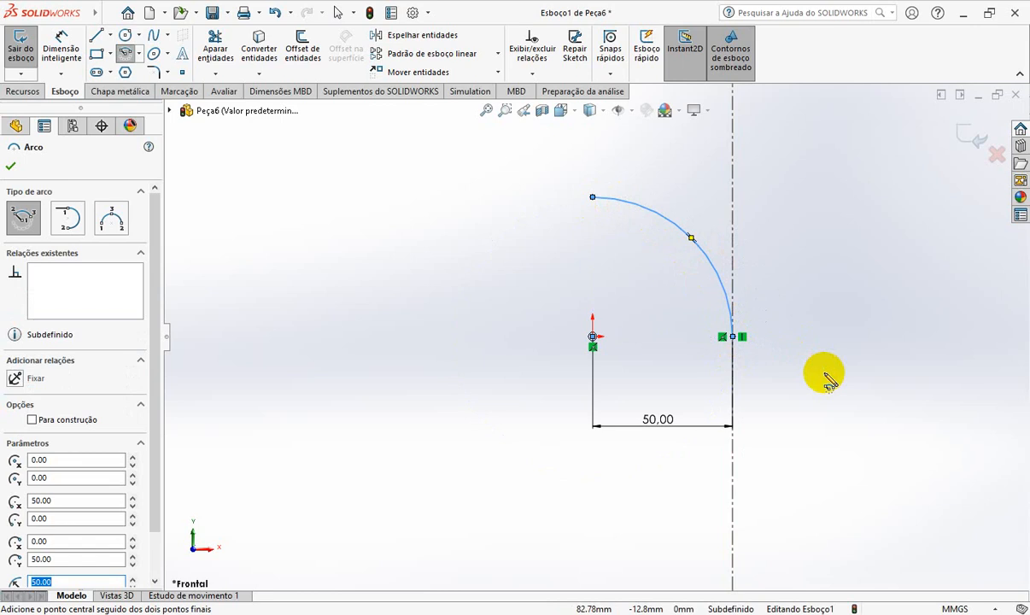
pyautogui.press('Escape')
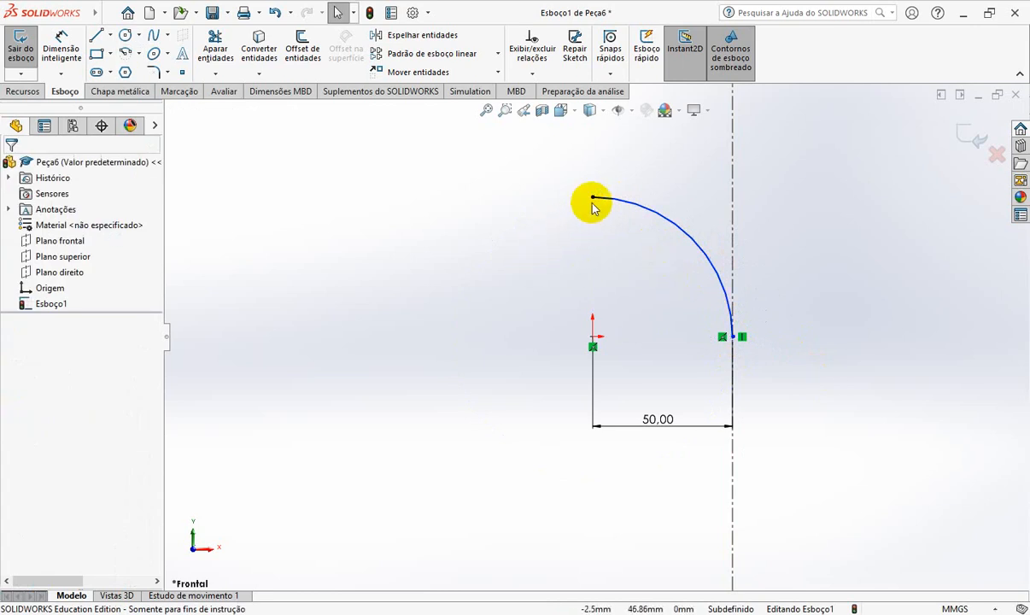
# Add a vertical relation between the arc's upper endpoint and its centre at the origin.
pyautogui.click(594, 199)
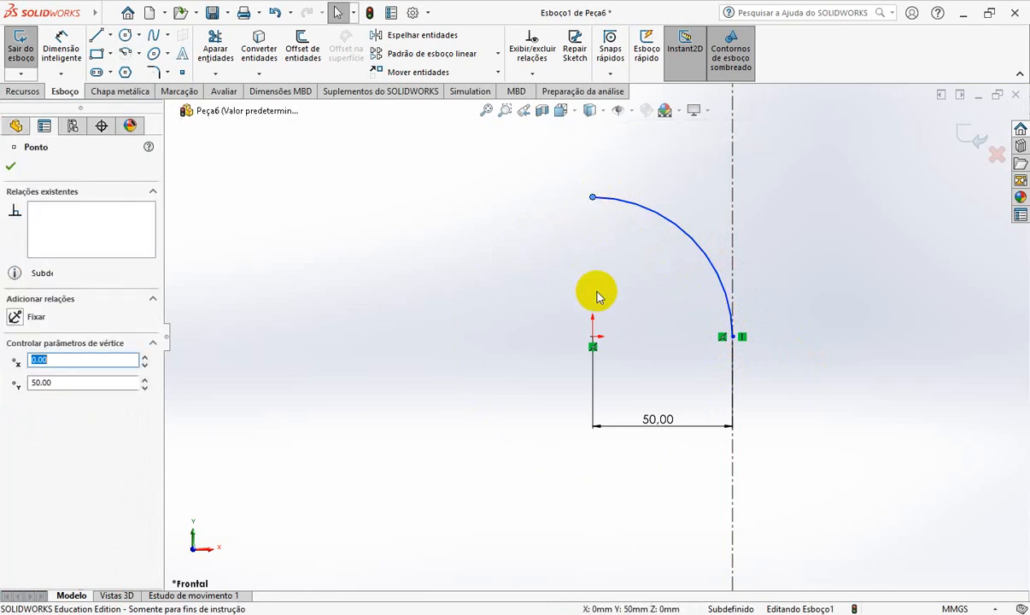
pyautogui.keyDown('ctrl'); pyautogui.click(594, 338); pyautogui.keyUp('ctrl')
pyautogui.click(657, 273)
pyautogui.click(549, 379)
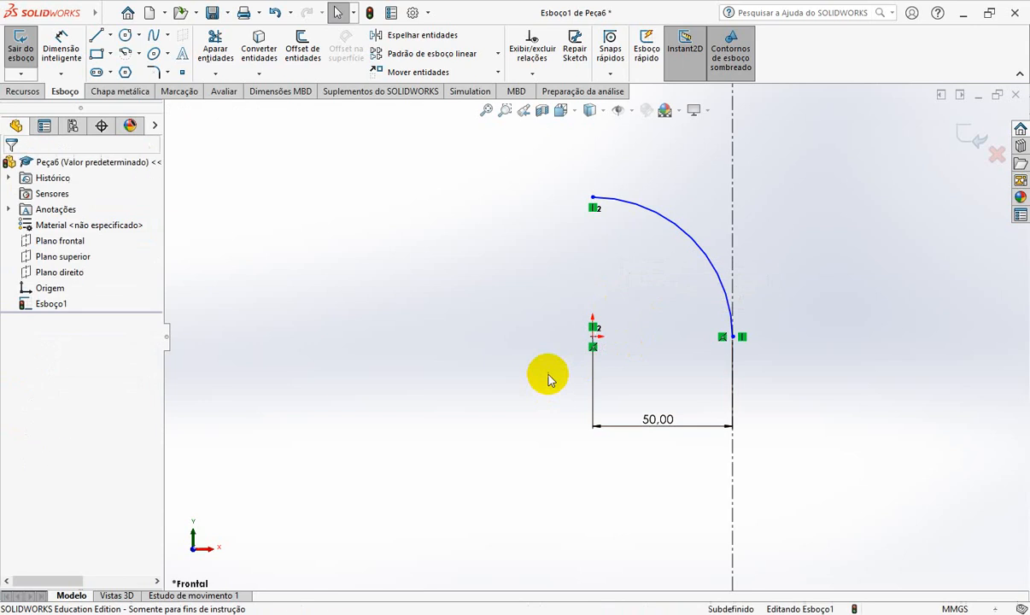
# Add a horizontal relation between the arc's endpoint on the construction line and its centre at the origin.
pyautogui.click(733, 338)
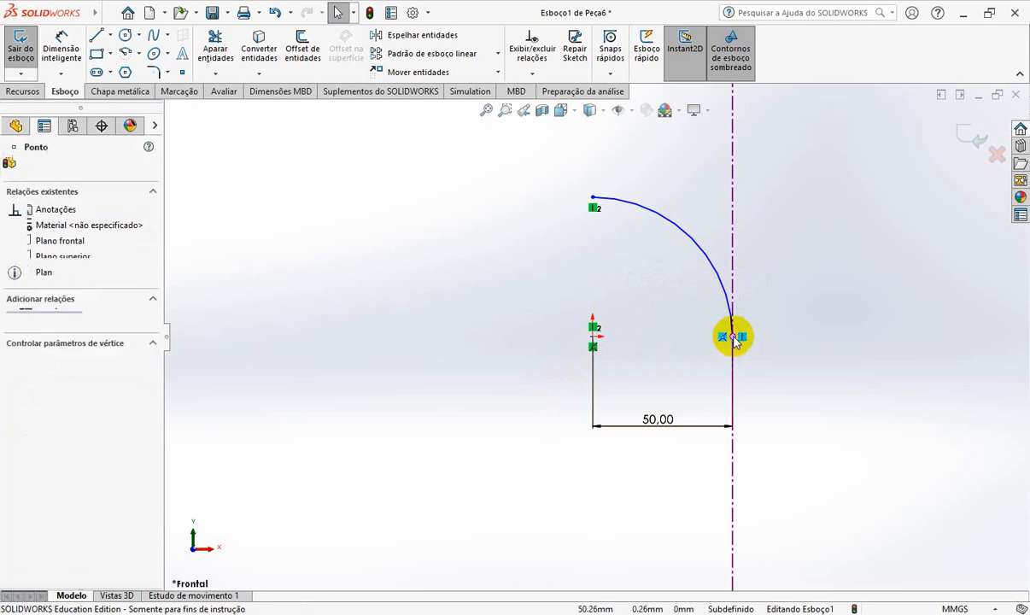
pyautogui.keyDown('ctrl'); pyautogui.click(592, 338); pyautogui.keyUp('ctrl')
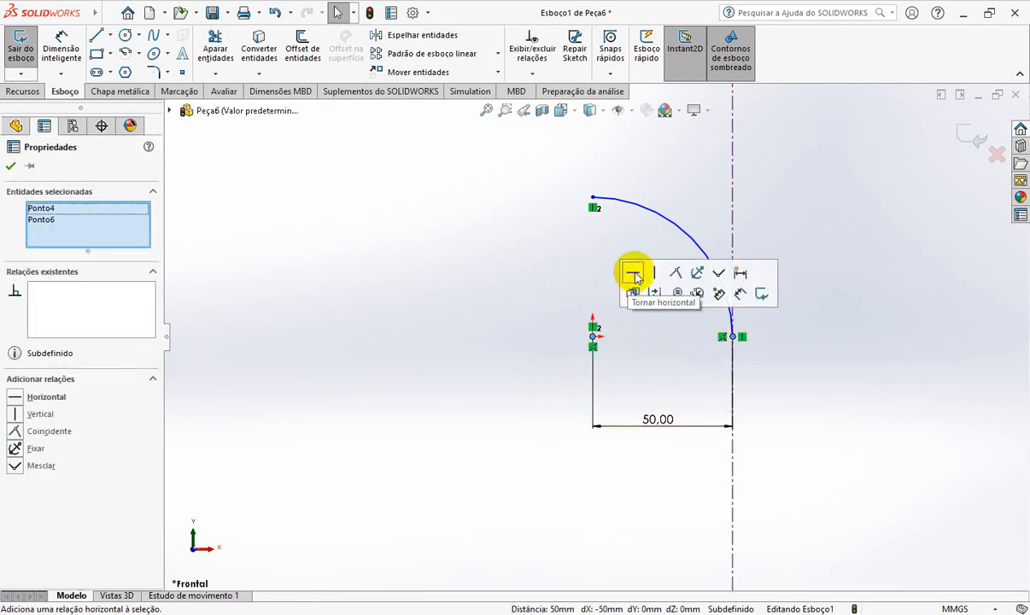
pyautogui.click(634, 273)
pyautogui.click(825, 398)
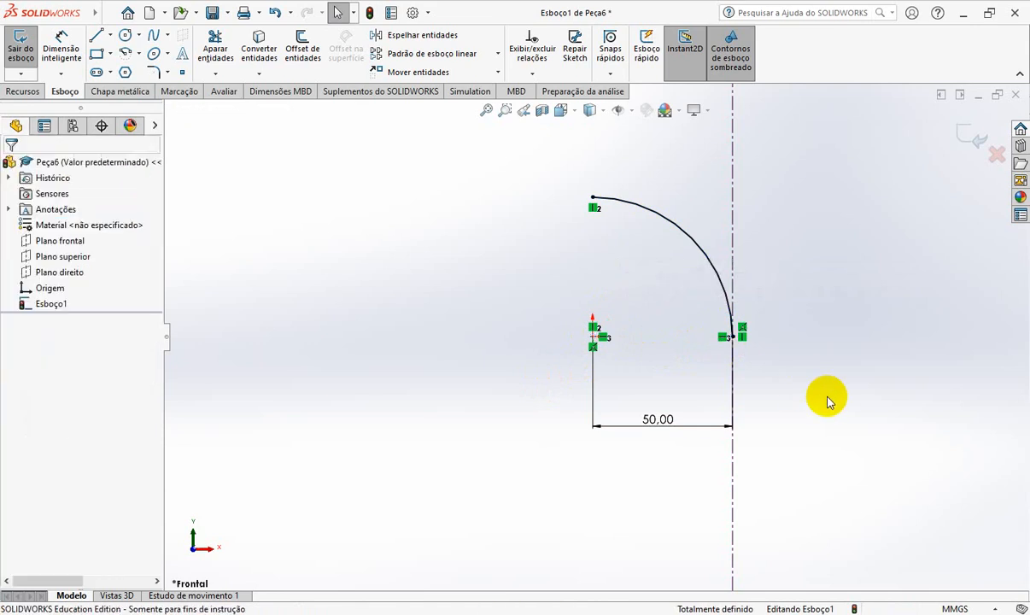
# Add a tangent relation between the arc and the vertical construction line.
pyautogui.click(732, 227)
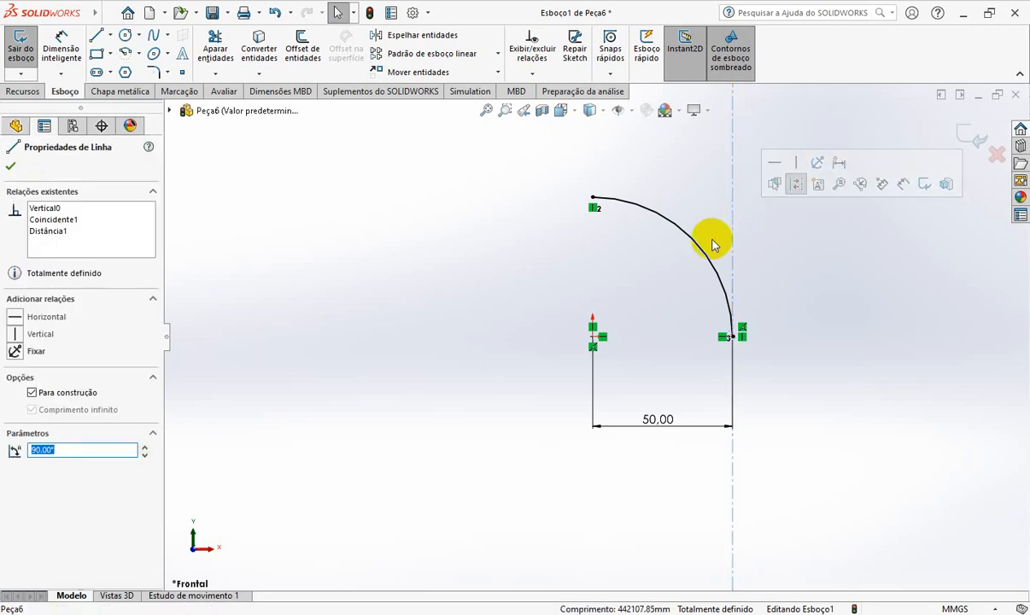
pyautogui.keyDown('ctrl'); pyautogui.click(702, 256); pyautogui.keyUp('ctrl')
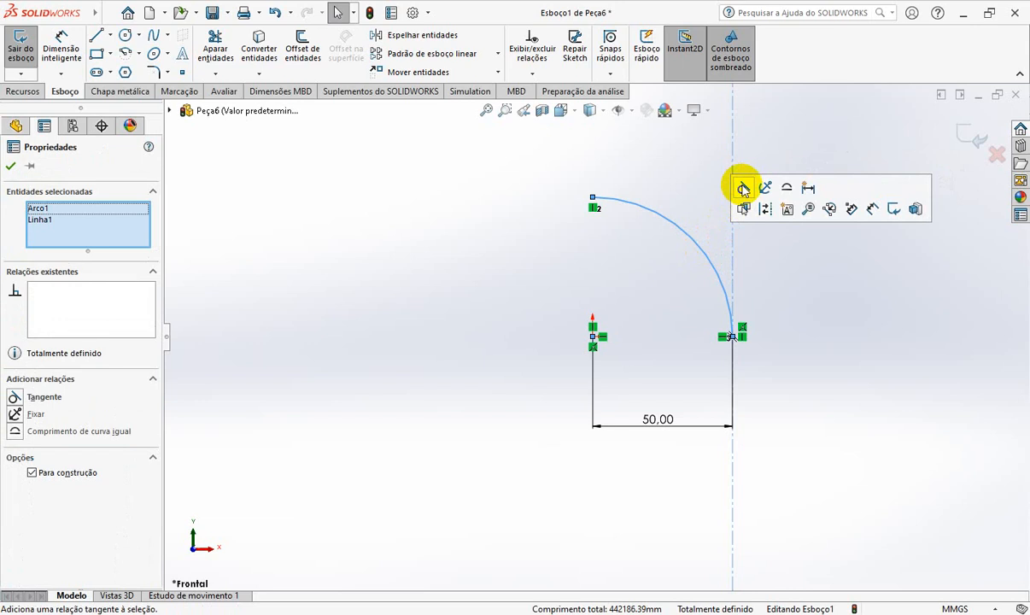
pyautogui.click(743, 189)
pyautogui.click(794, 333)
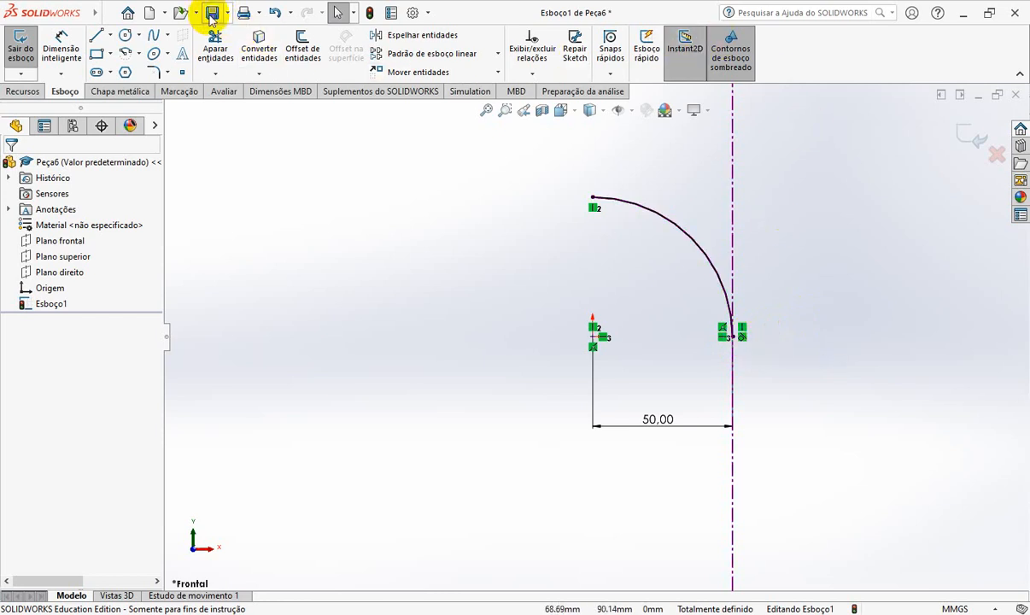
# Save the part as 2-7-06 in the same folder as 2-7-05 and close the document.
pyautogui.click(212, 17)
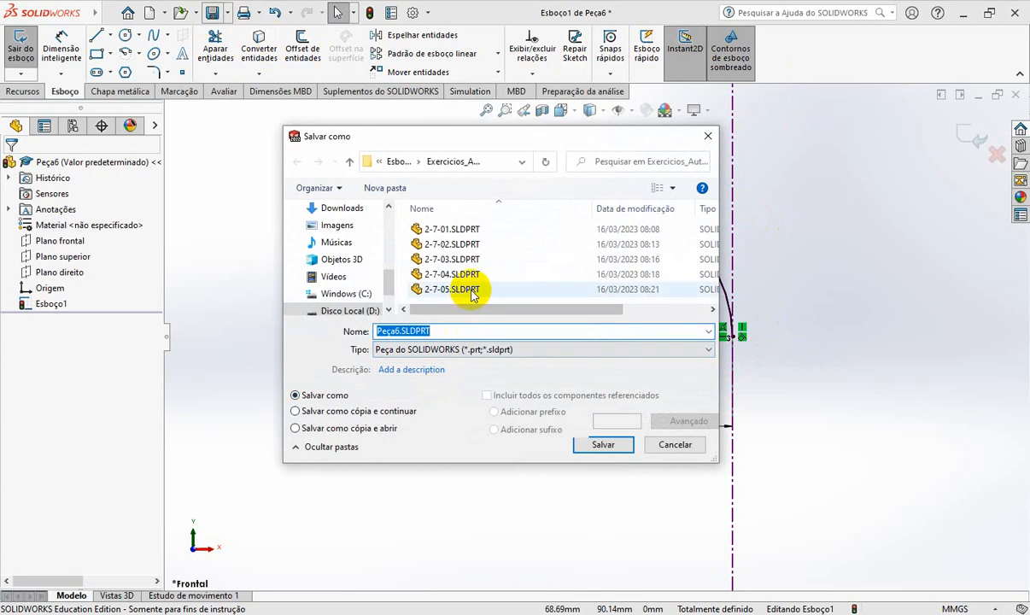
pyautogui.click(472, 290)
pyautogui.click(489, 332)
pyautogui.doubleClick(490, 331)
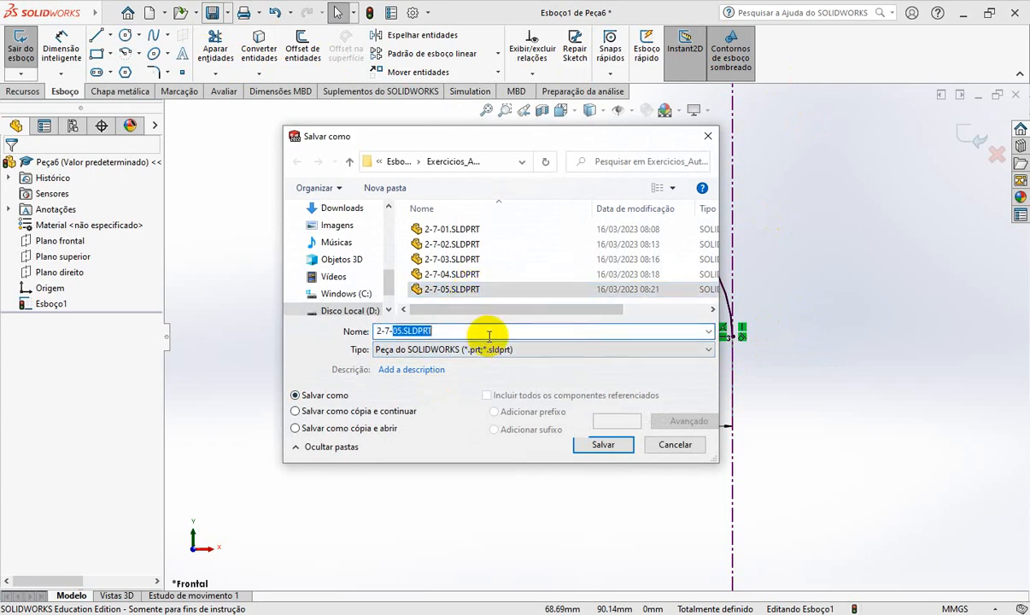
pyautogui.write('06')
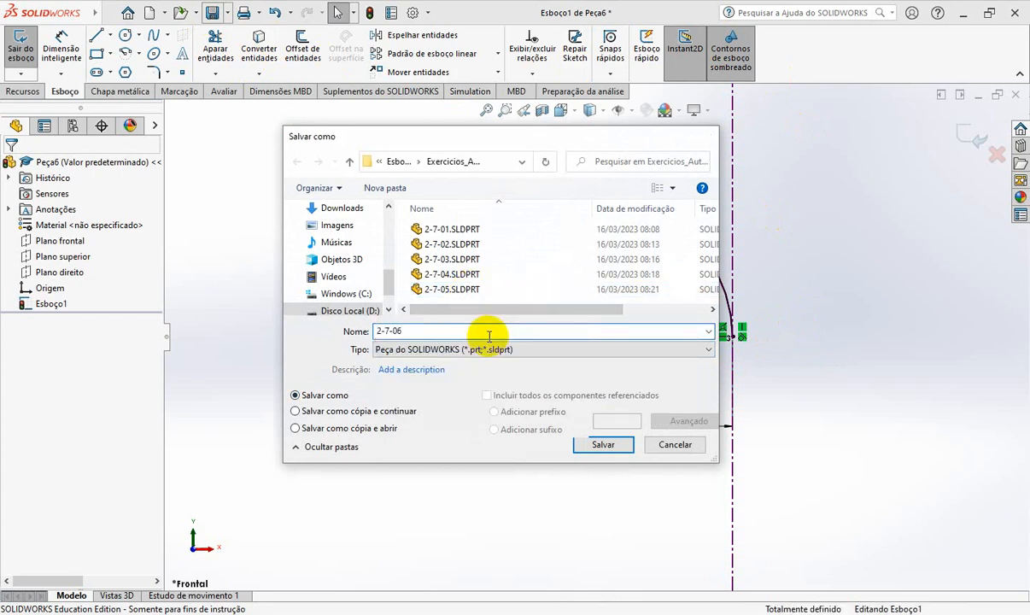
pyautogui.press('Return')
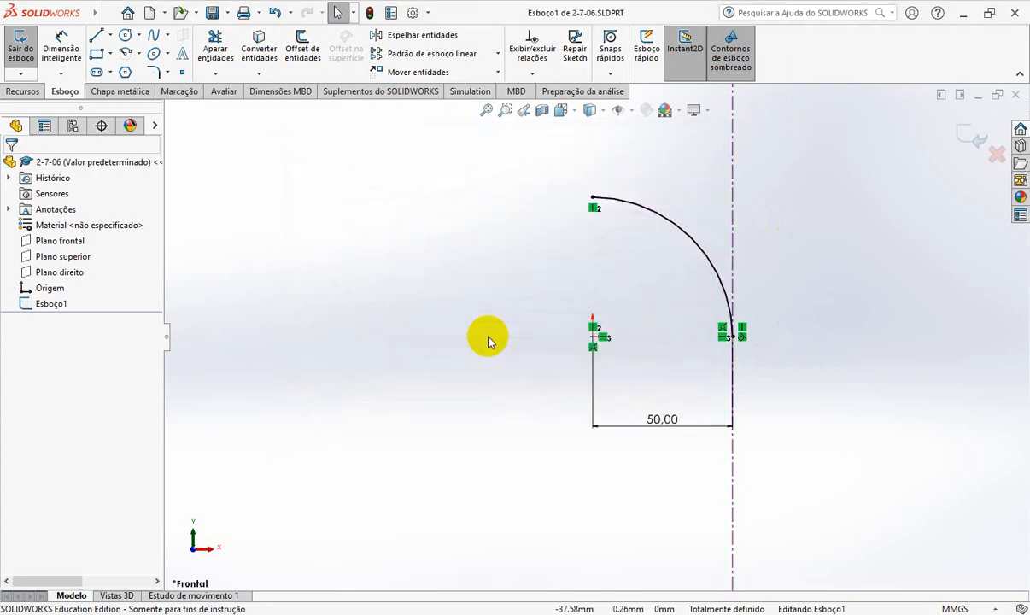
pyautogui.click(1015, 95)
# Consult the start, centre, radius arc exercise in the browser's exercise book and start a front-plane sketch in a new SOLIDWORKS part.
pyautogui.hotkey('alt', 'Tab')
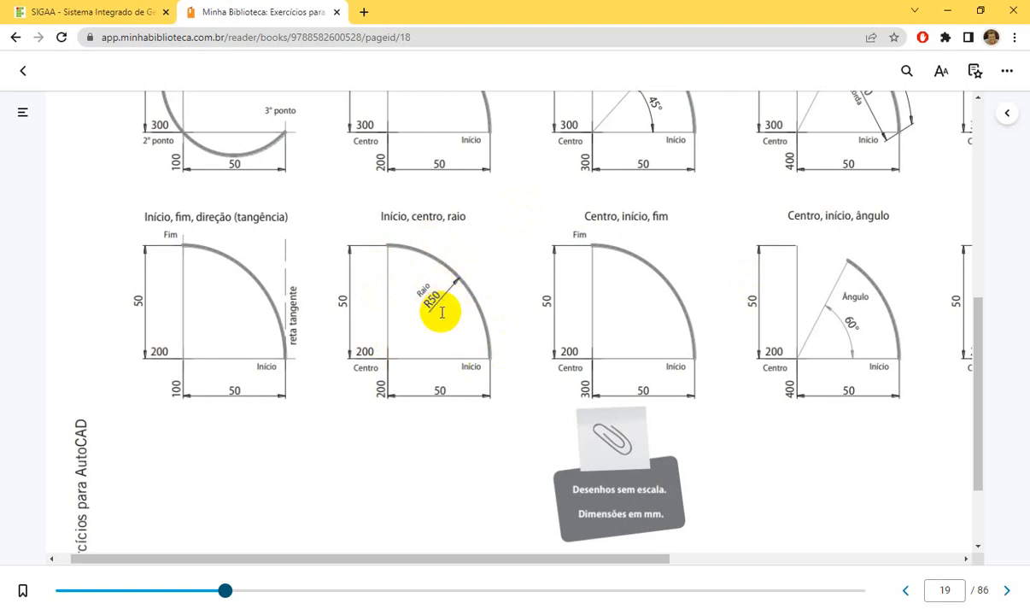
pyautogui.hotkey('alt', 'Tab')
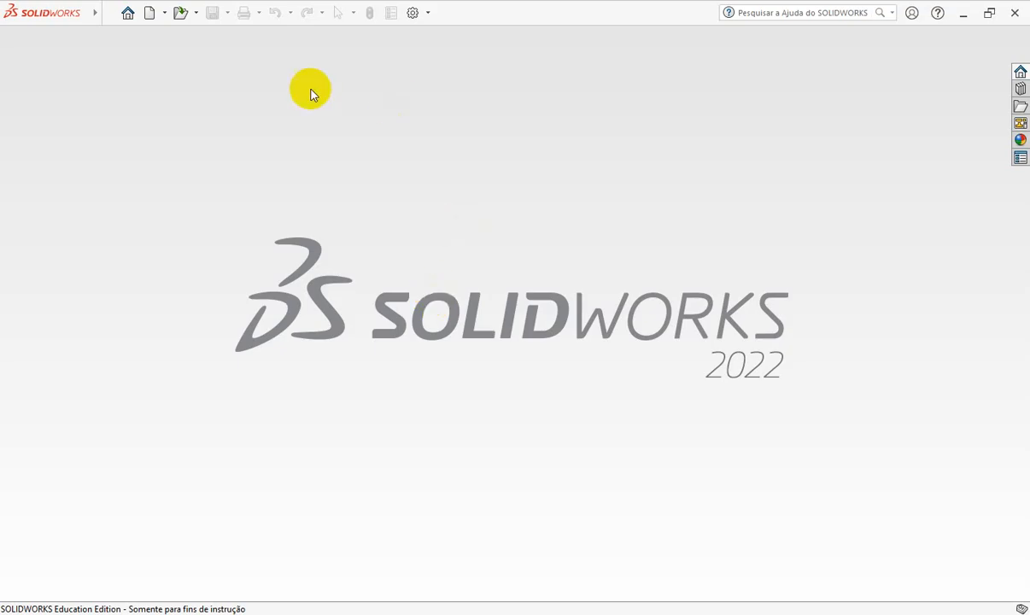
pyautogui.click(150, 13)
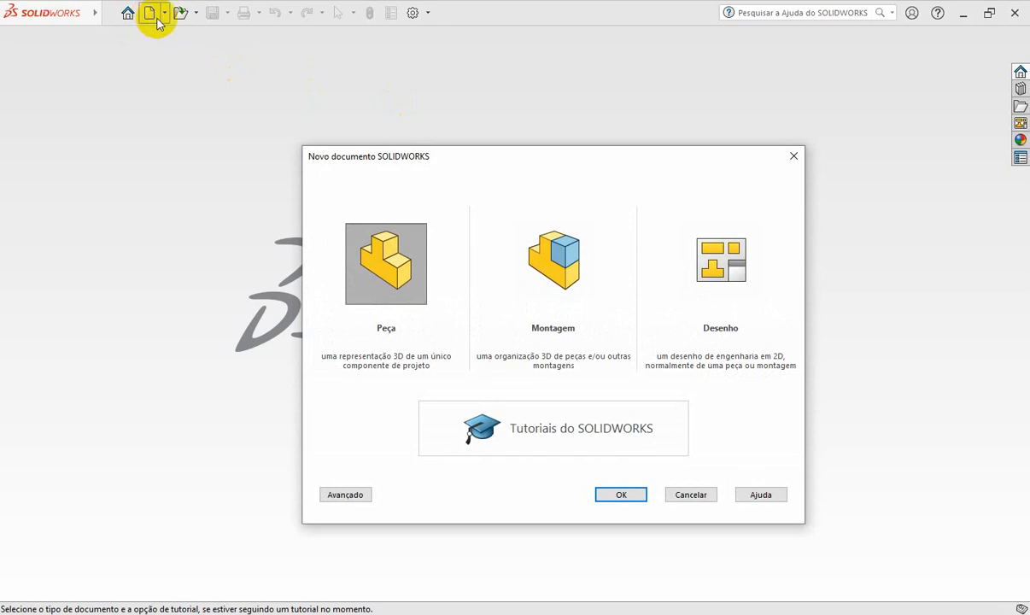
pyautogui.click(404, 269)
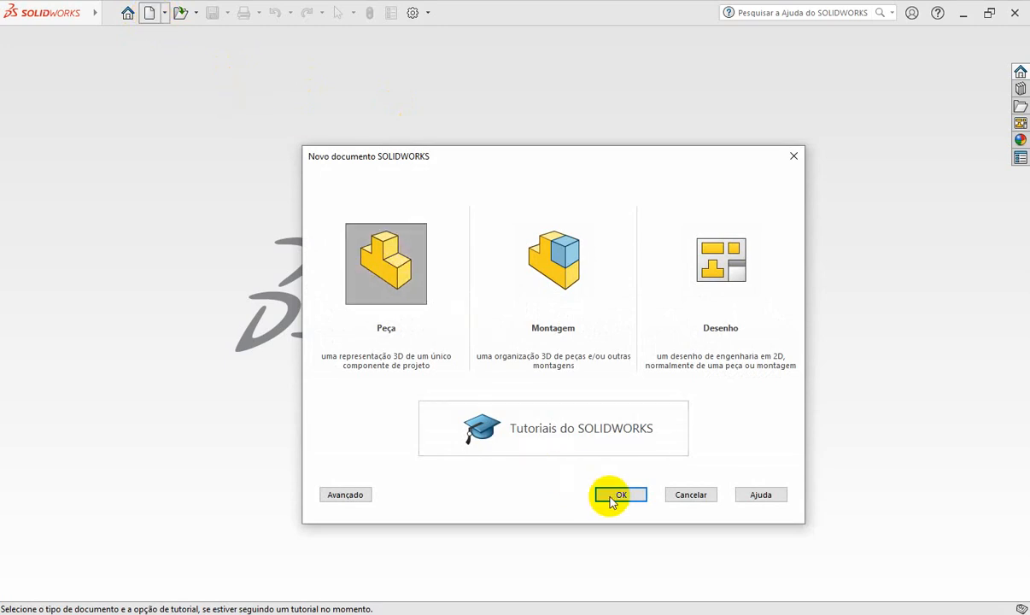
pyautogui.click(619, 494)
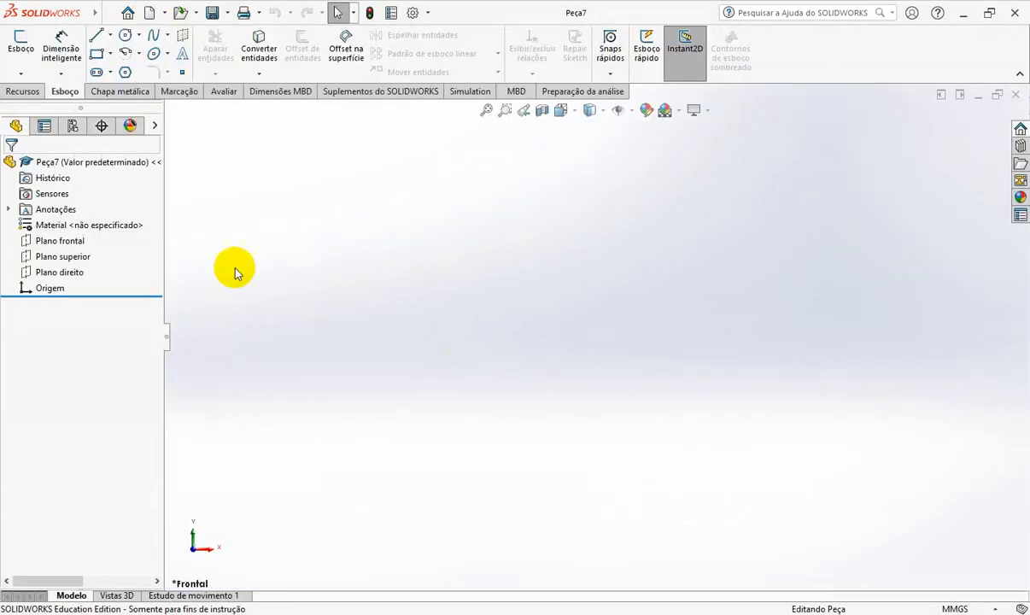
pyautogui.click(54, 240)
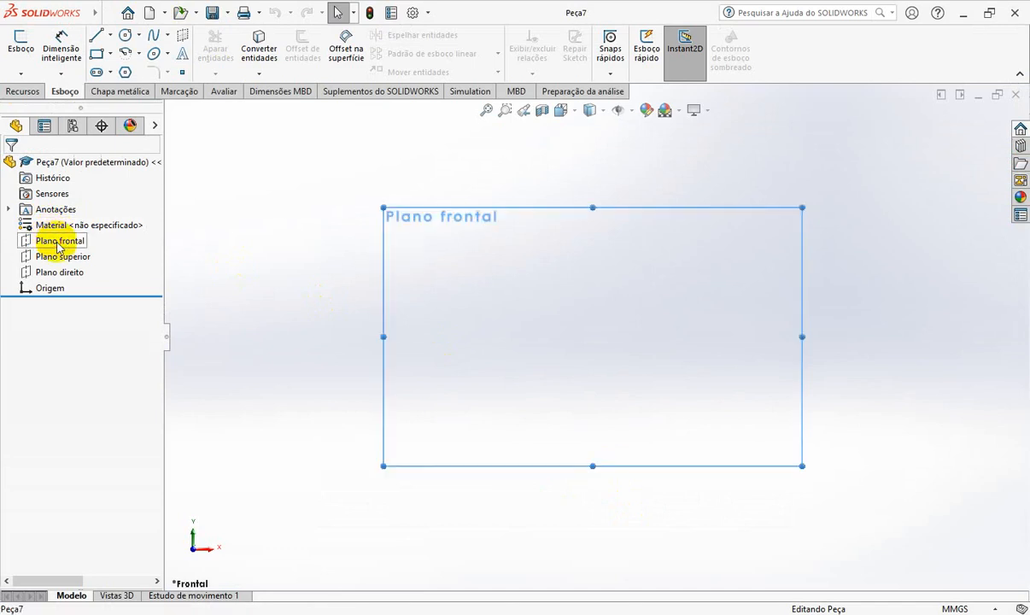
pyautogui.click(68, 221)
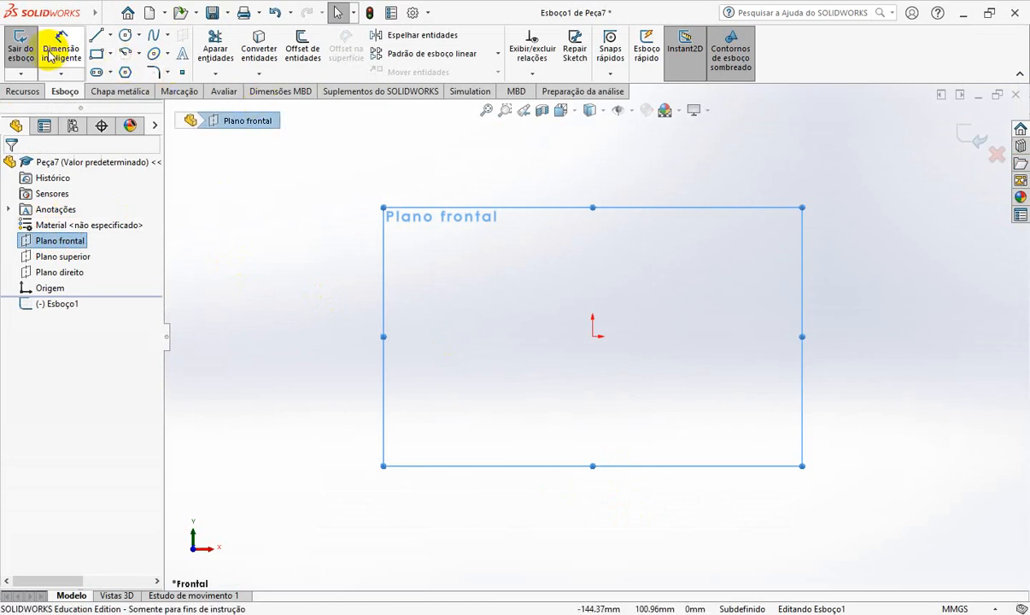
# Sketch a centre-point quarter arc of about 49.6 mm radius from the origin, starting on the horizontal axis and ending directly above the origin.
pyautogui.click(126, 52)
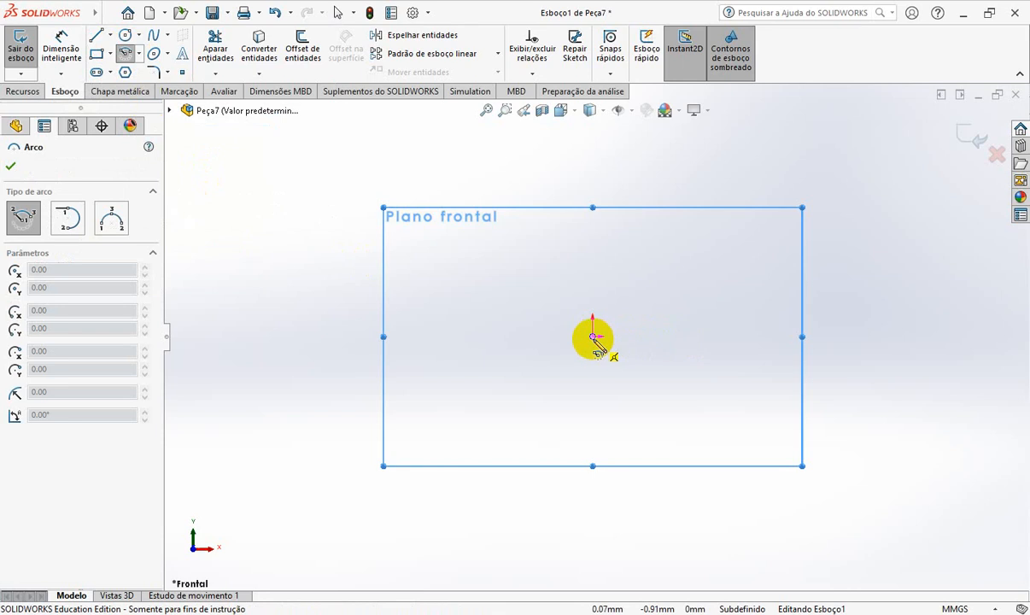
pyautogui.click(592, 336)
pyautogui.click(709, 336)
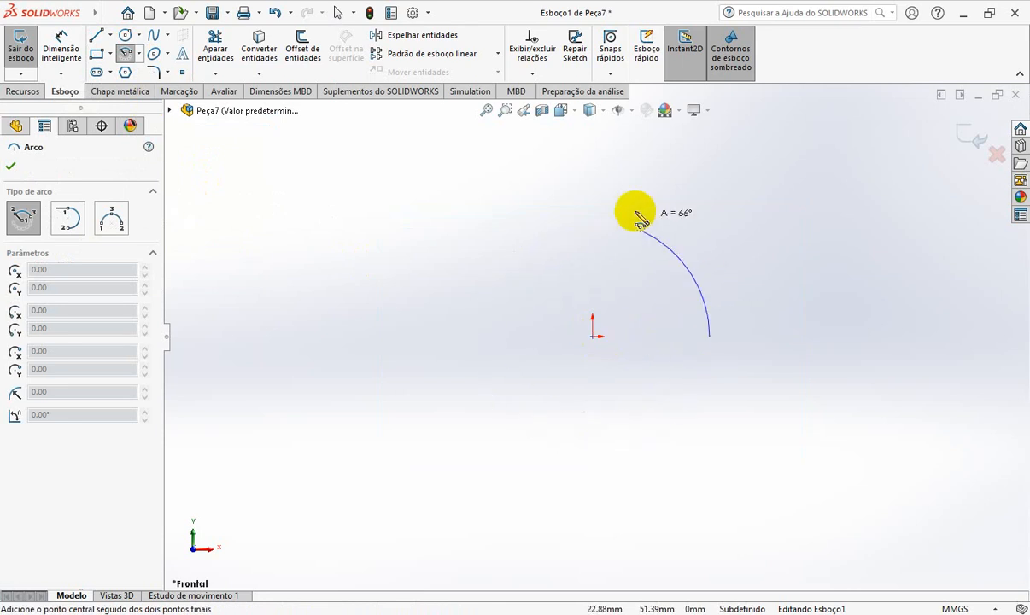
pyautogui.click(593, 219)
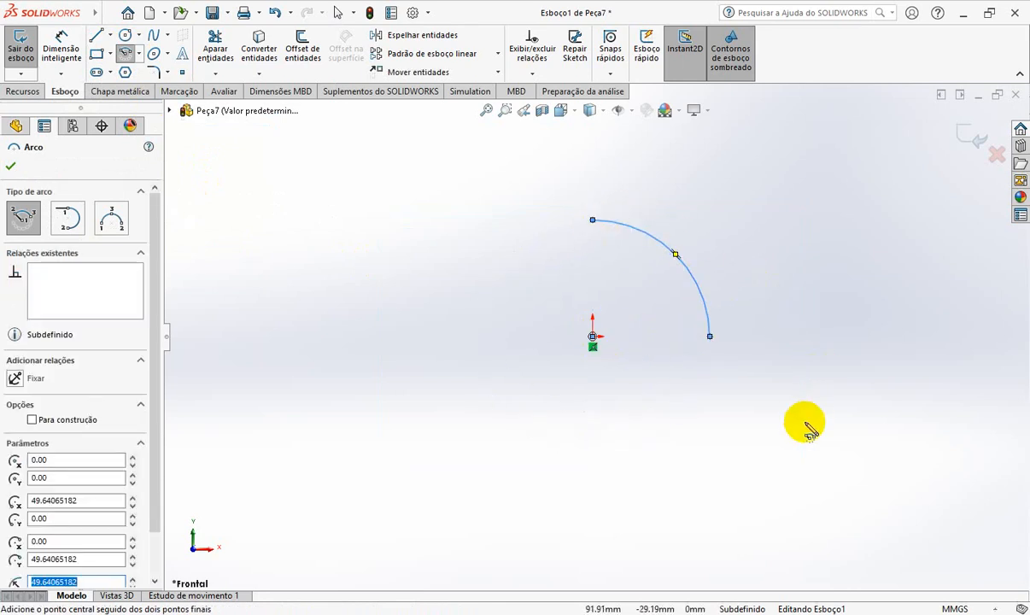
pyautogui.press('Escape')
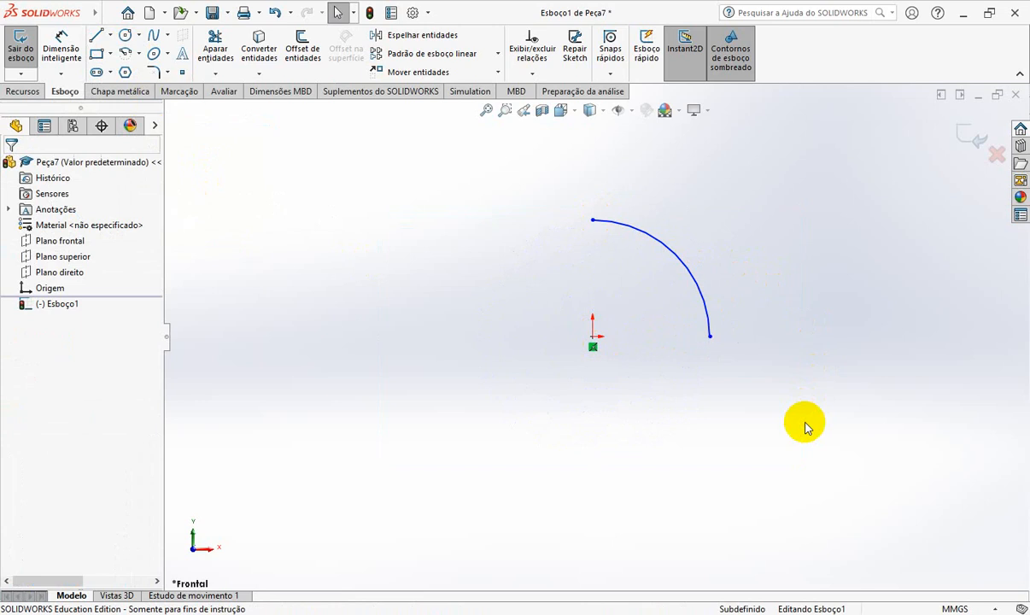
# Add a horizontal relation between the arc's start point and its centre at the origin.
pyautogui.click(709, 336)
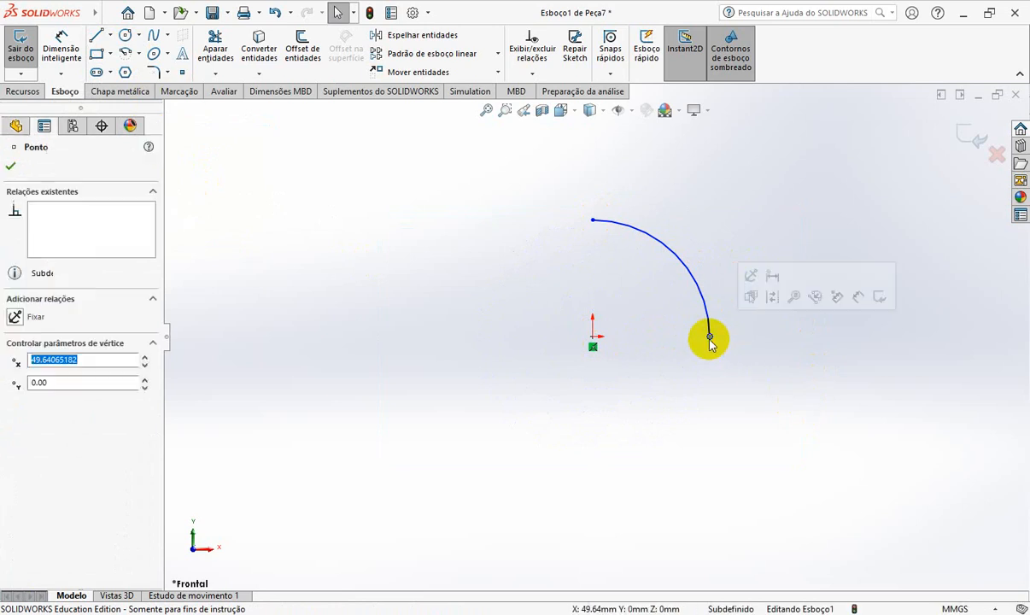
pyautogui.keyDown('ctrl'); pyautogui.click(593, 338); pyautogui.keyUp('ctrl')
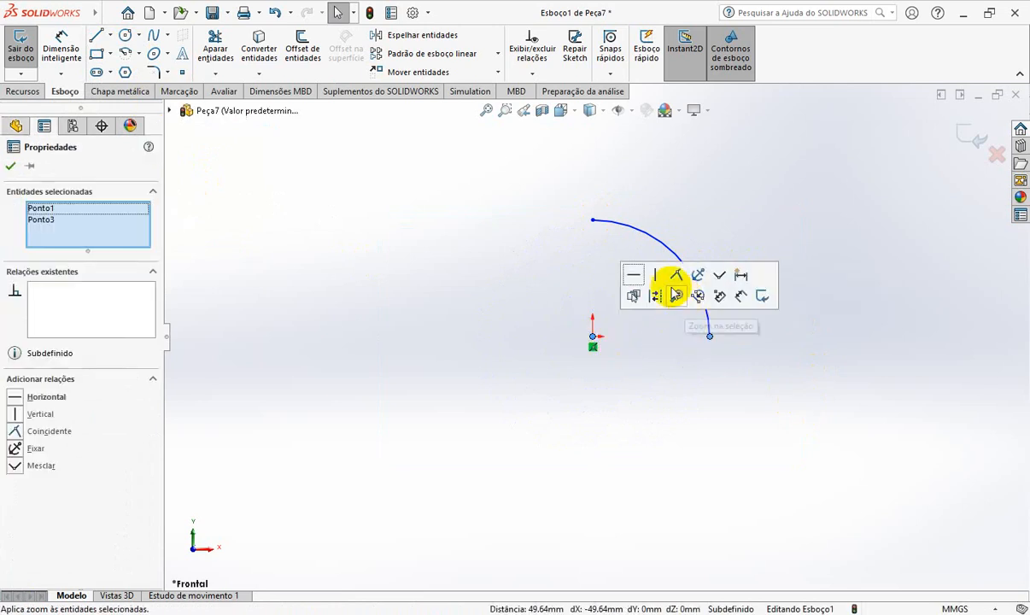
pyautogui.click(634, 275)
pyautogui.click(604, 254)
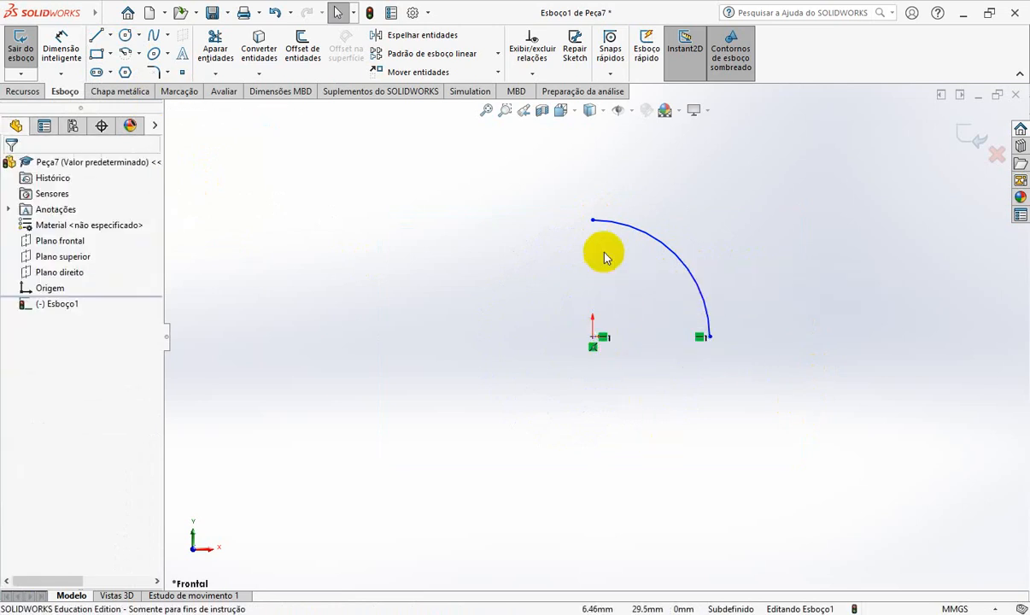
# Add a vertical relation between the arc's upper endpoint and its centre at the origin.
pyautogui.click(593, 220)
pyautogui.keyDown('ctrl'); pyautogui.click(593, 338); pyautogui.keyUp('ctrl')
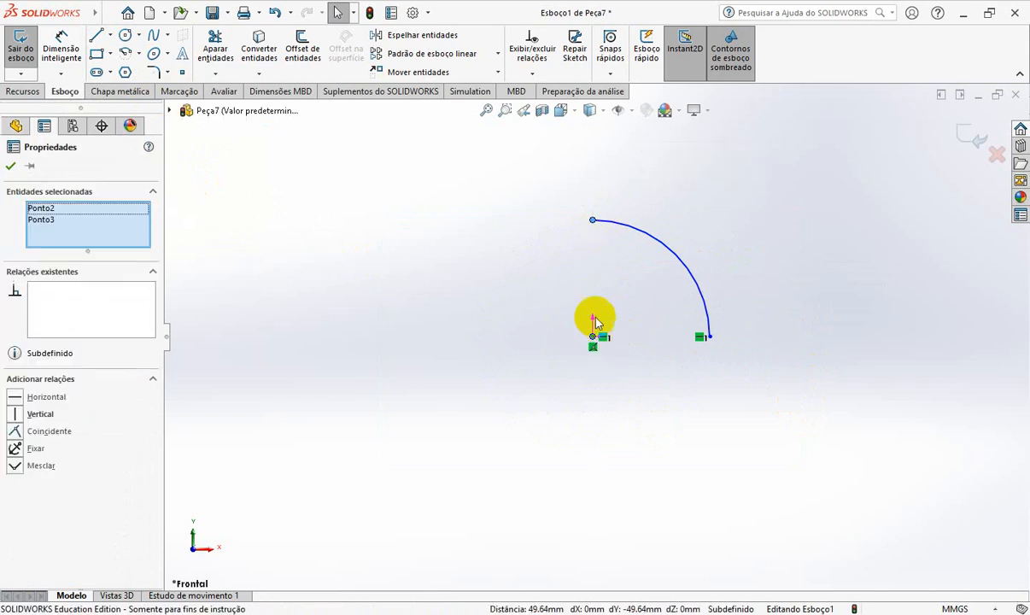
pyautogui.click(662, 272)
pyautogui.click(667, 425)
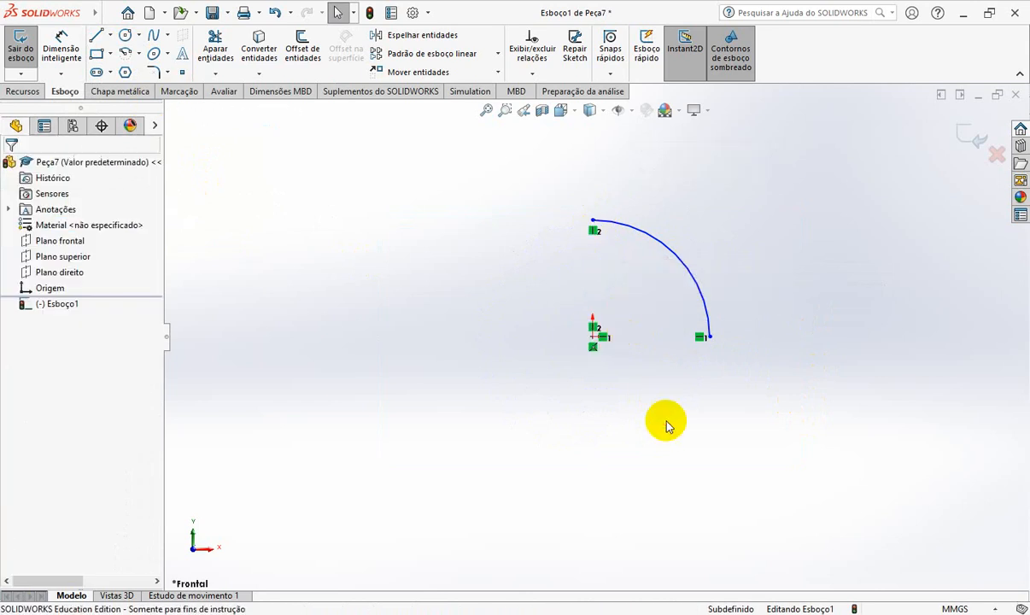
# Dimension the arc's radius with Smart Dimension and set it to 50 mm.
pyautogui.click(63, 47)
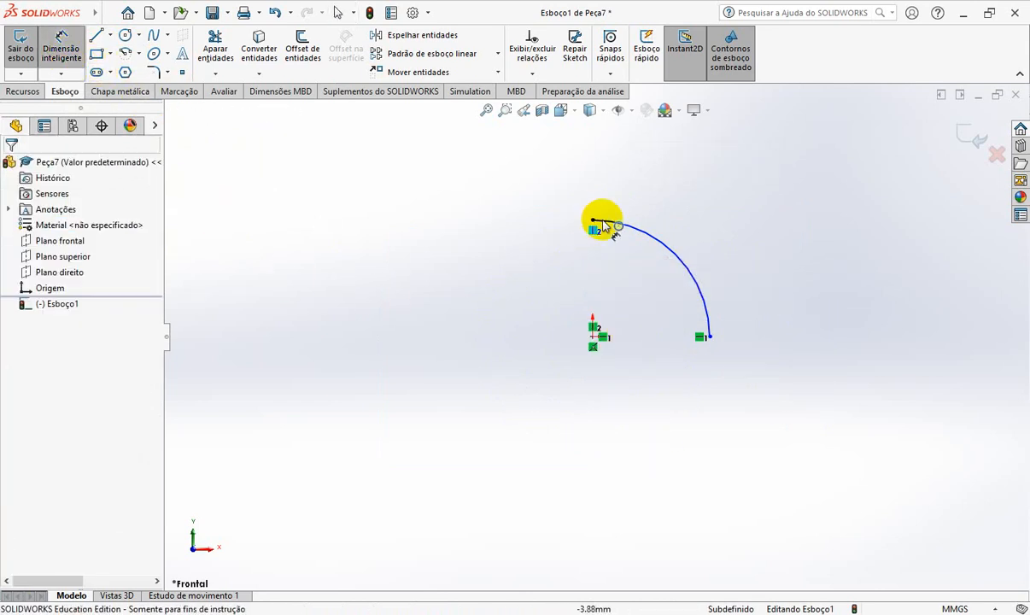
pyautogui.click(694, 280)
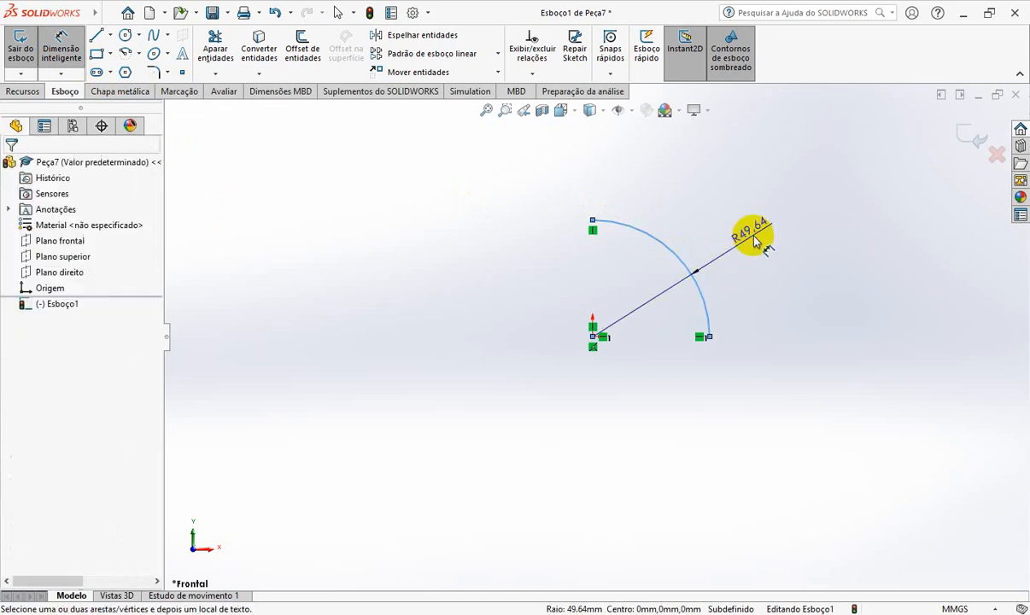
pyautogui.click(755, 242)
pyautogui.write('50')
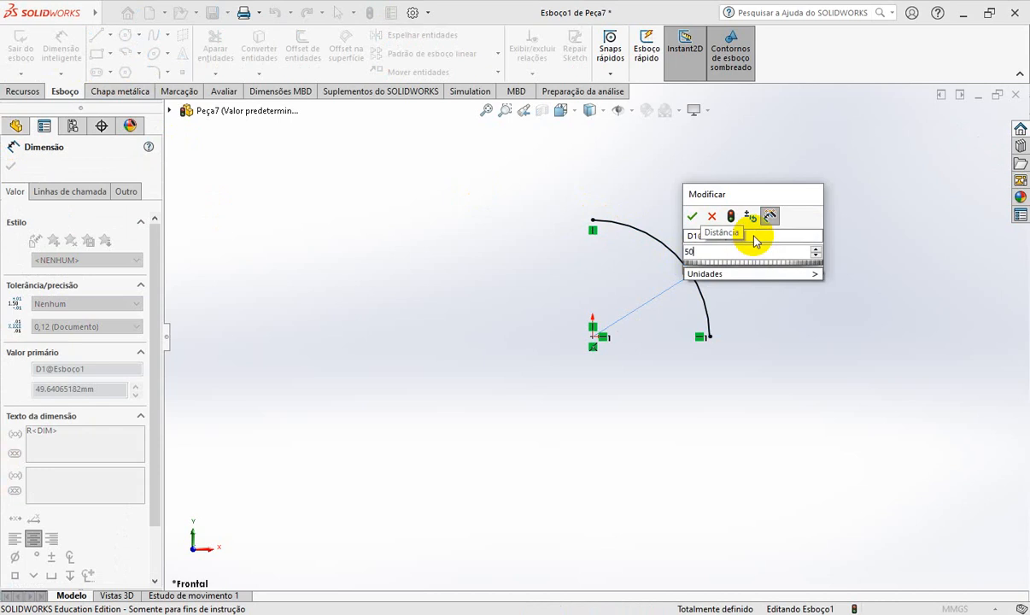
pyautogui.press('Return')
pyautogui.click(810, 316)
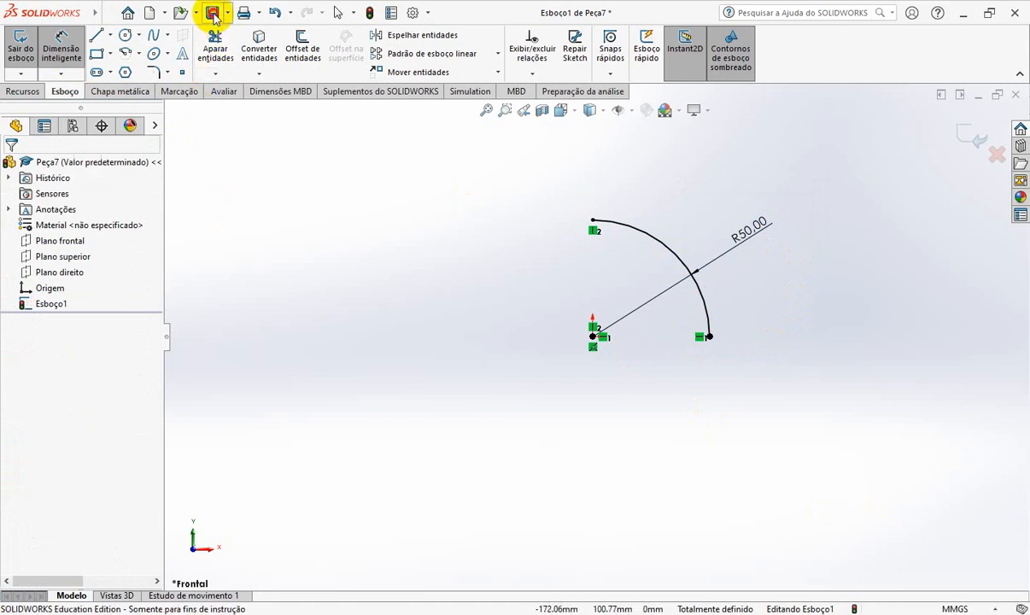
# Save the part as 2-7-07 in the same folder as 2-7-06 and close the document.
pyautogui.click(213, 14)
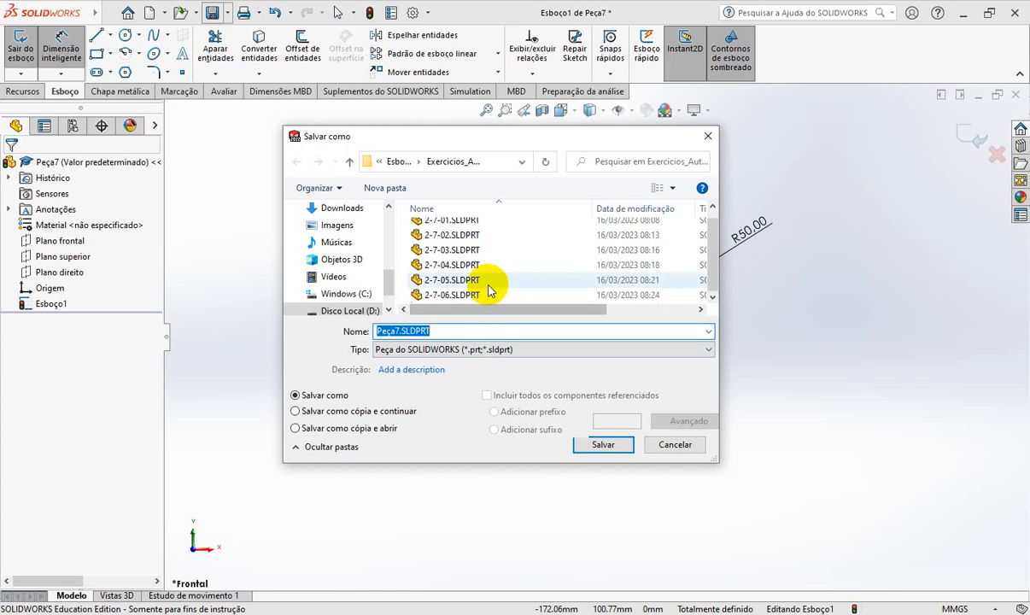
pyautogui.click(478, 297)
pyautogui.doubleClick(472, 333)
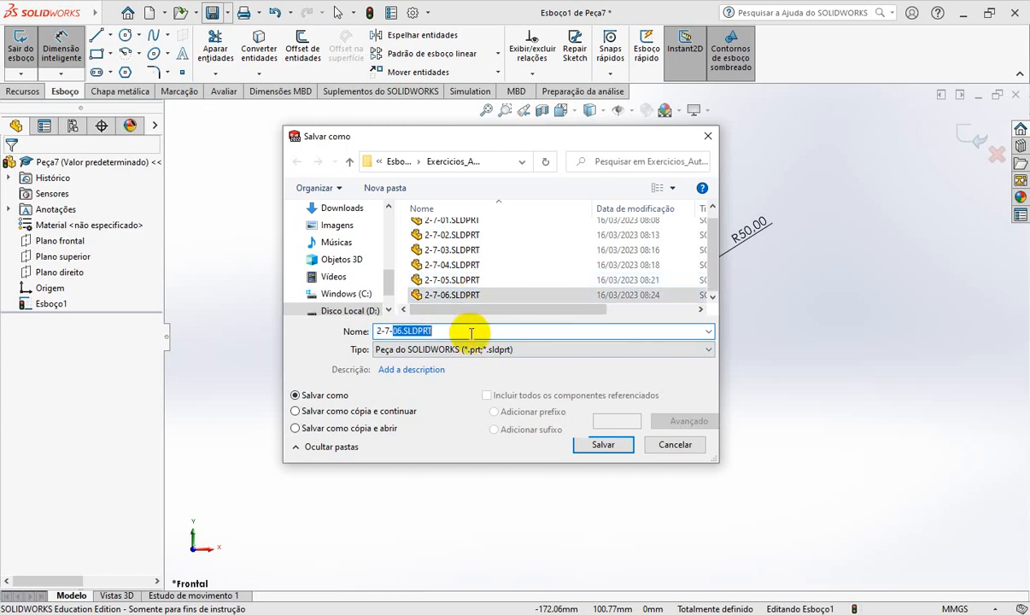
pyautogui.press('BackSpace')
pyautogui.write('07')
pyautogui.press('Return')
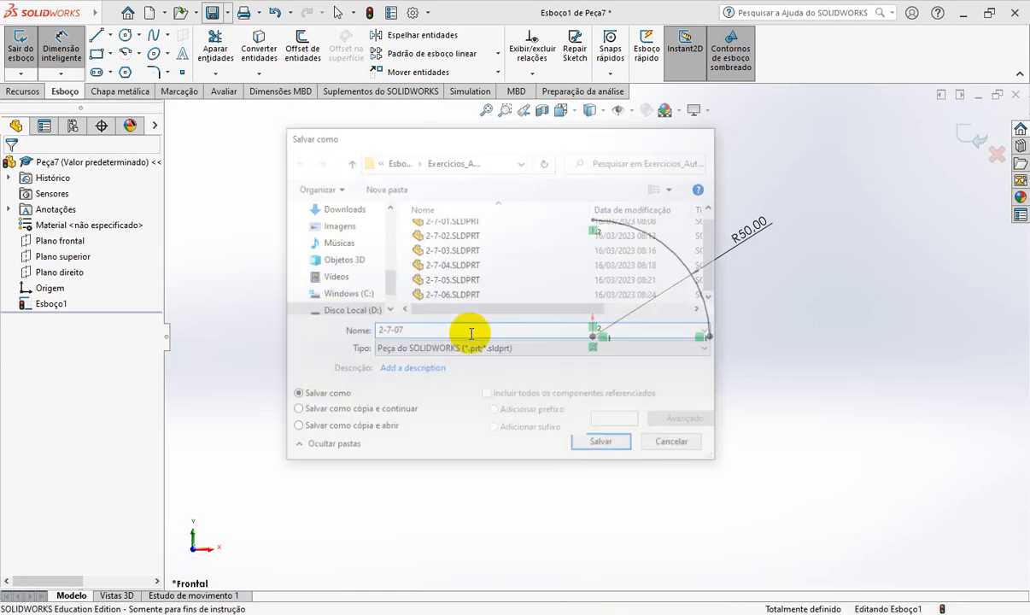
pyautogui.click(1015, 97)
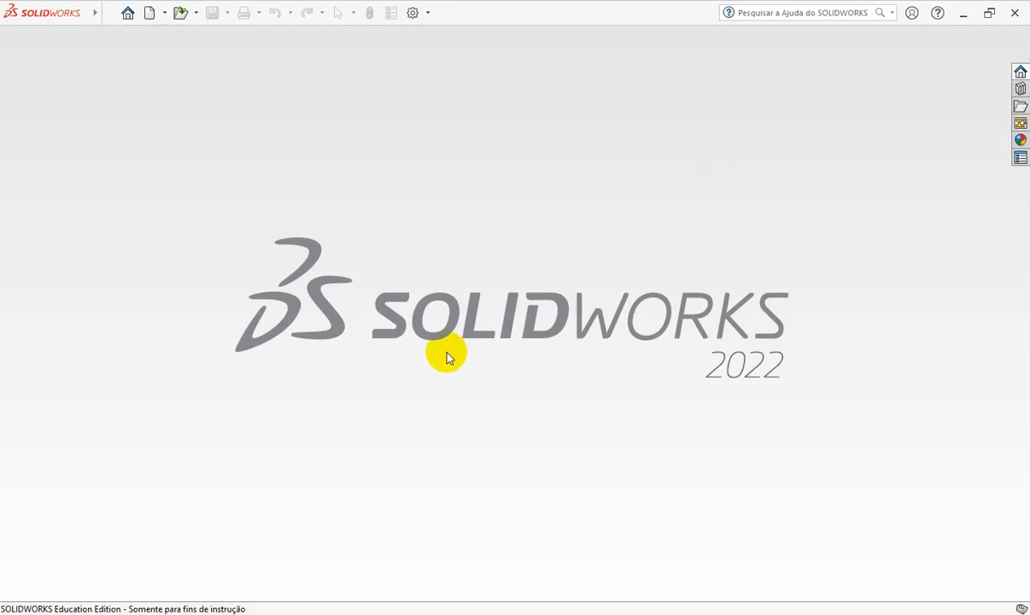
# Switch to the browser's exercise book and examine the remaining arc exercises defined by centre and start with end, angle or chord.
pyautogui.hotkey('alt', 'Tab')
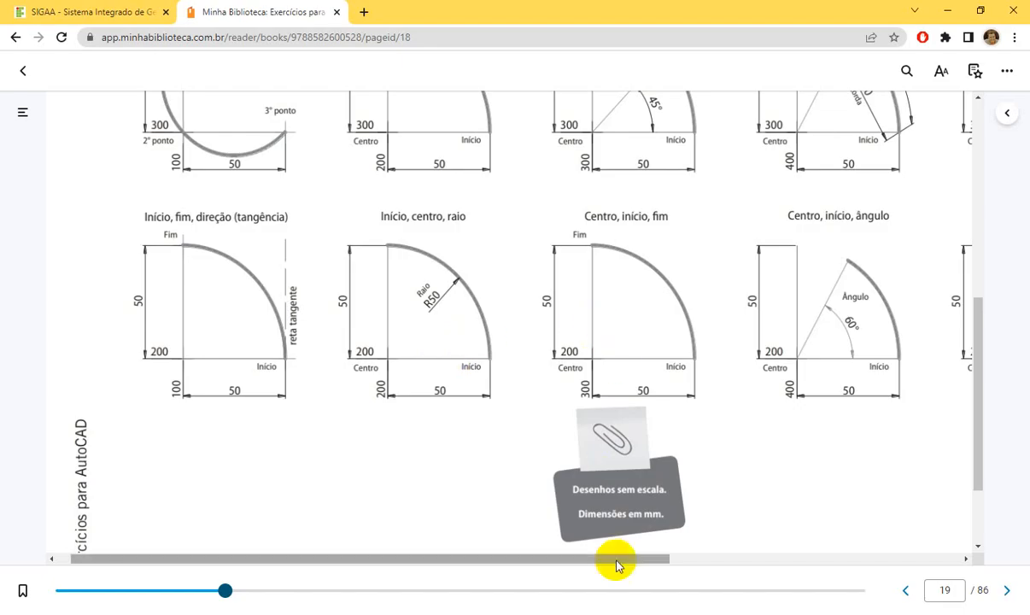
pyautogui.moveTo(617, 564); pyautogui.dragTo(855, 552)
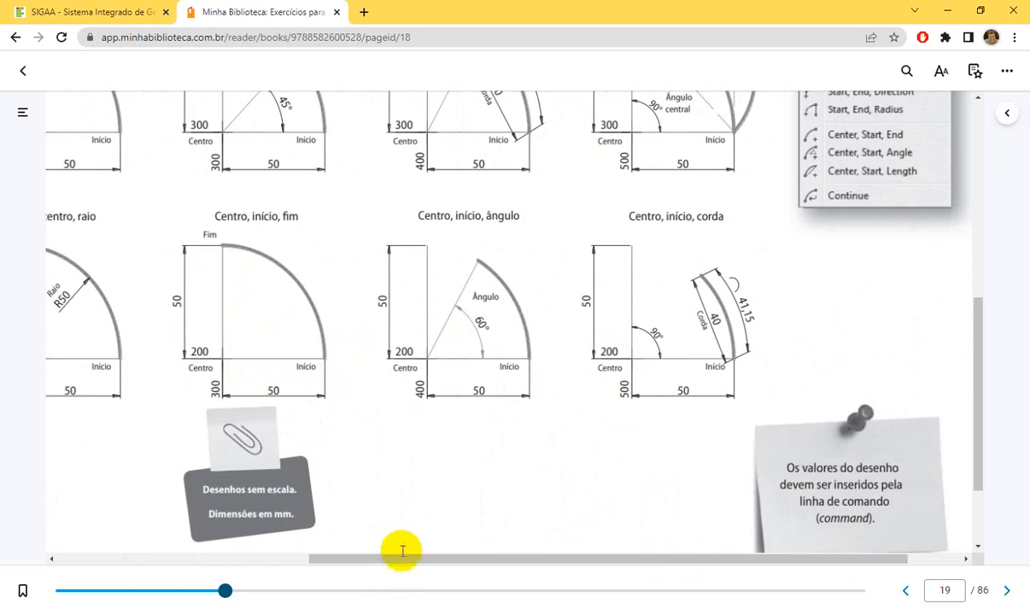
pyautogui.moveTo(412, 559); pyautogui.dragTo(260, 561)
pyautogui.scroll(3, 368, 518)
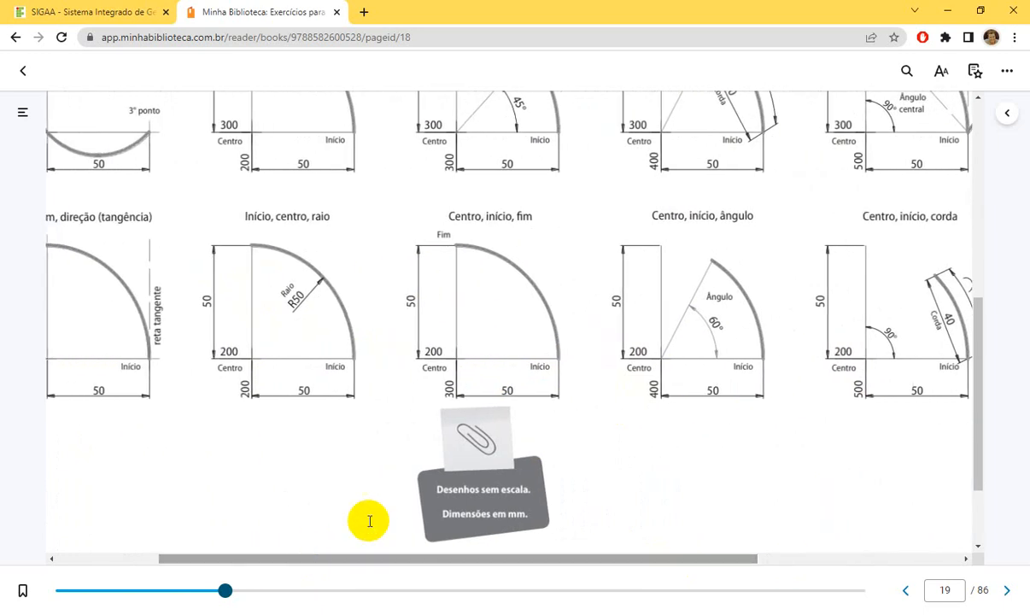